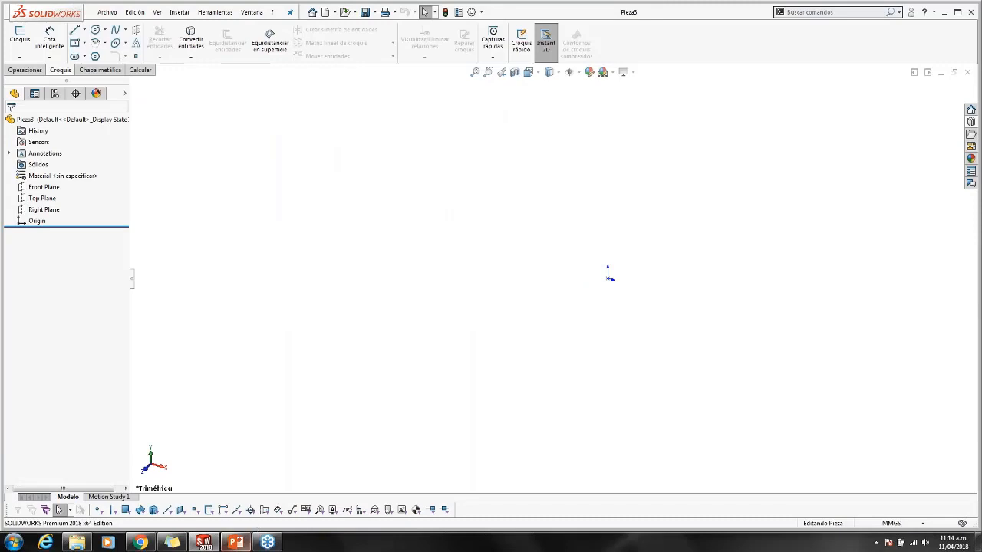
Switch to PowerPoint, open the EJEMPLO slide and annotate its 200 mm, 50 mm and 104 dimensions in red
left_click(235, 542)
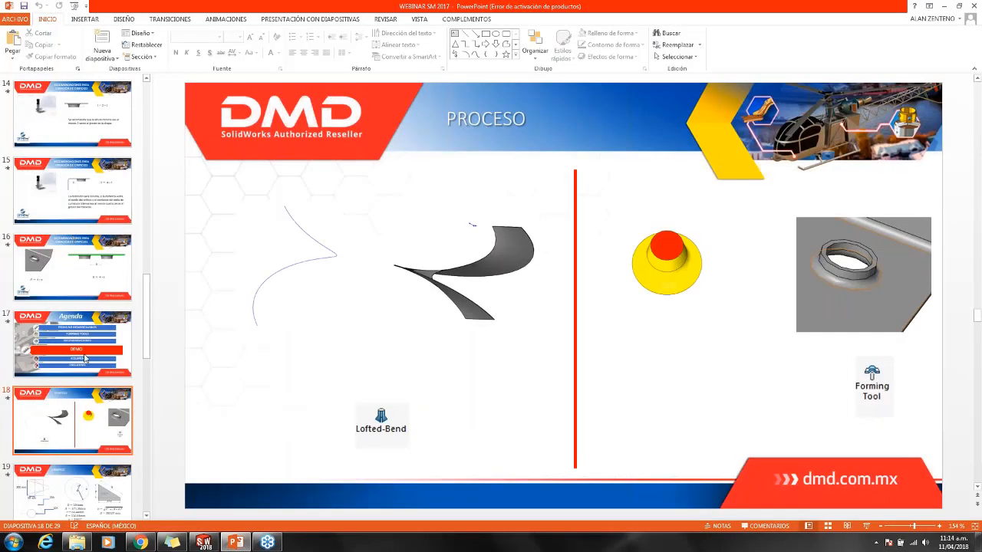
left_click(92, 478)
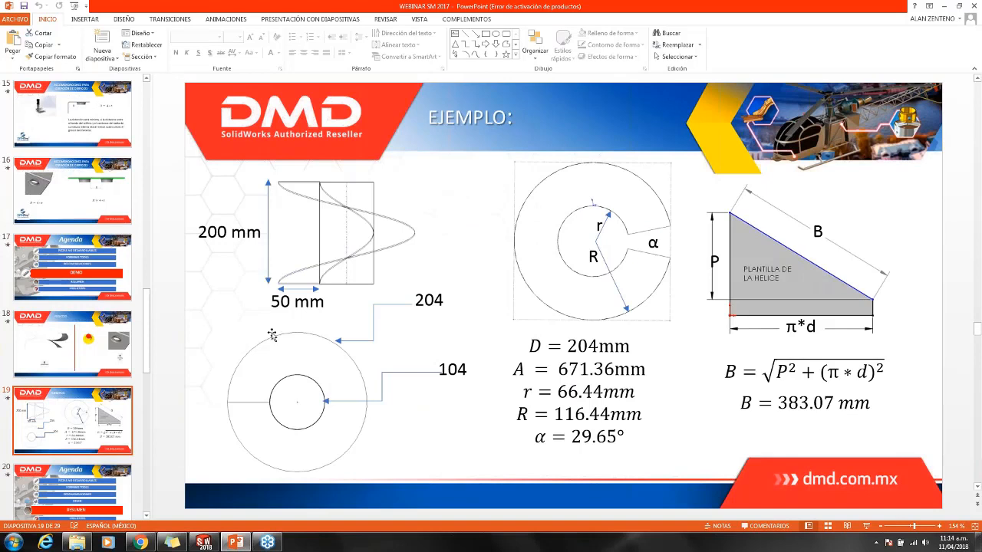
left_click(9, 138)
mouse_move(201, 244)
left_mouse_down()
mouse_move(256, 244)
mouse_move(226, 261)
left_mouse_up()
left_click_drag(291, 311, 304, 330)
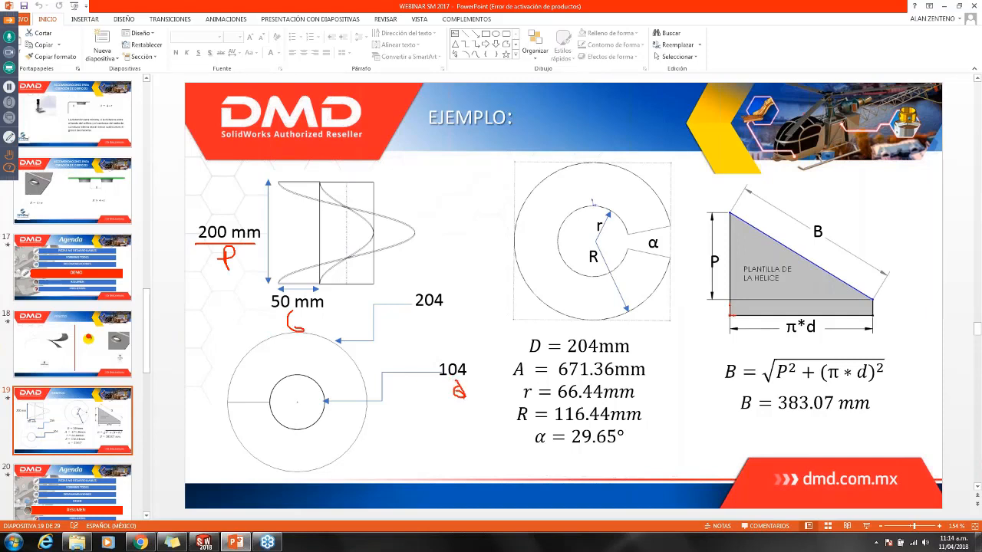
Switch back to SOLIDWORKS and define a global variable d with the value 104 in the part's equations
left_click(203, 542)
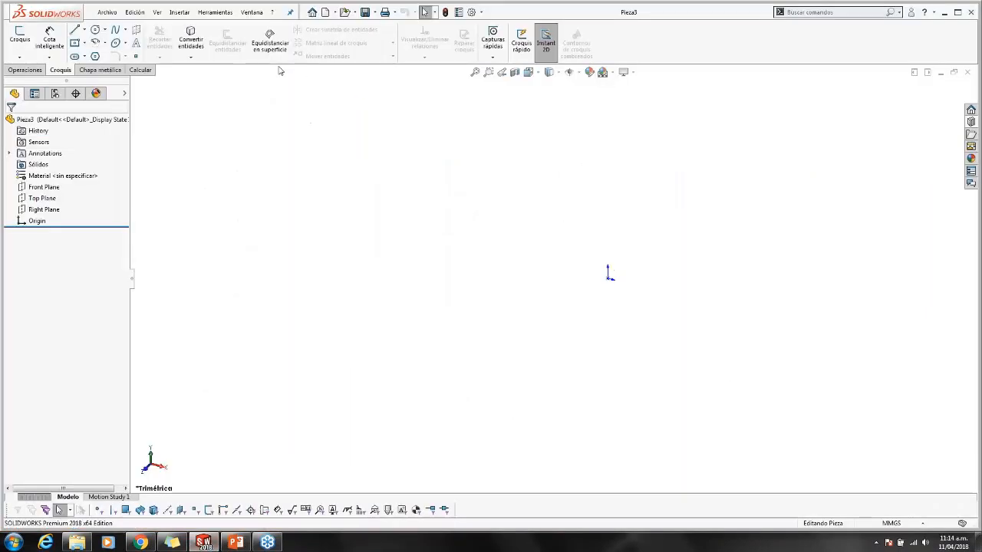
left_click(212, 12)
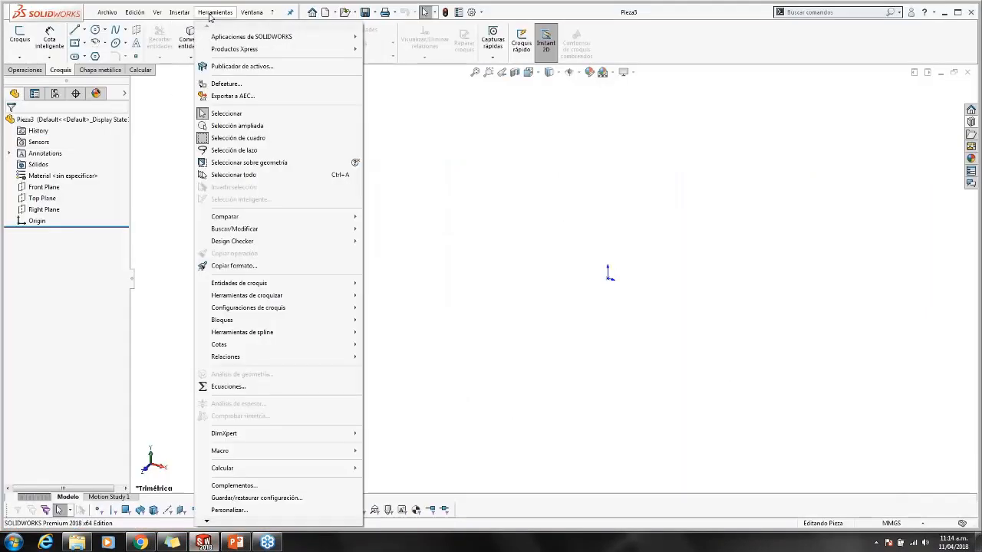
left_click(228, 388)
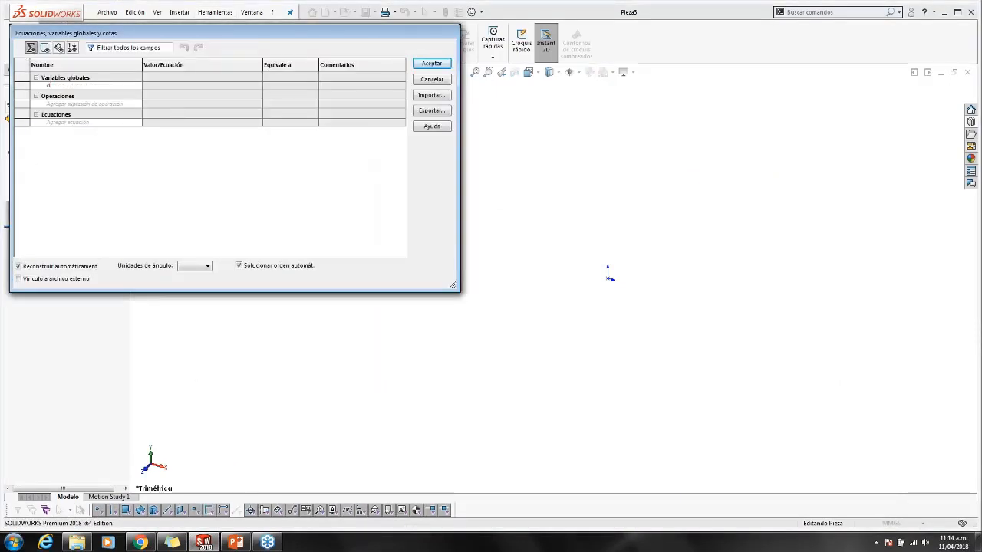
key("Tab")
type("104")
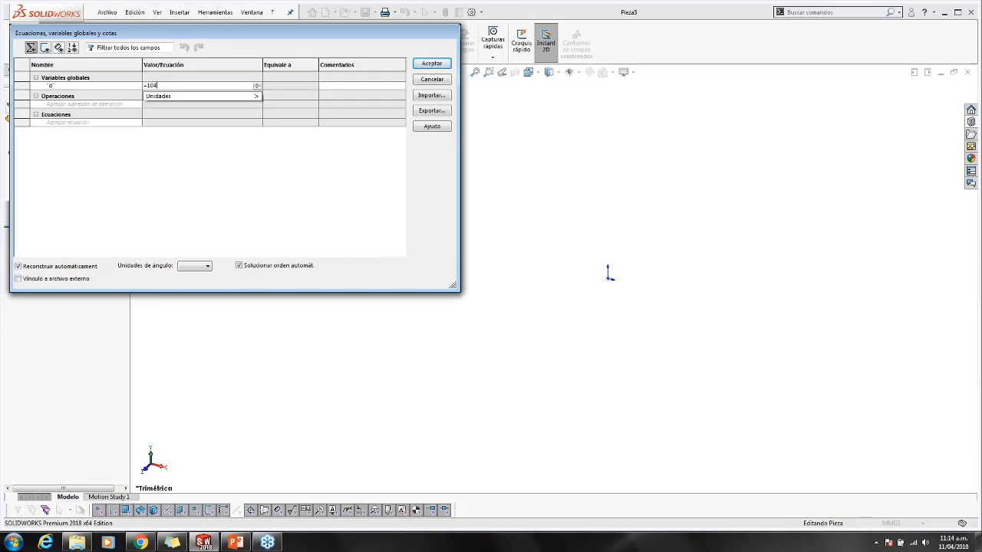
key("Tab")
left_click(109, 96)
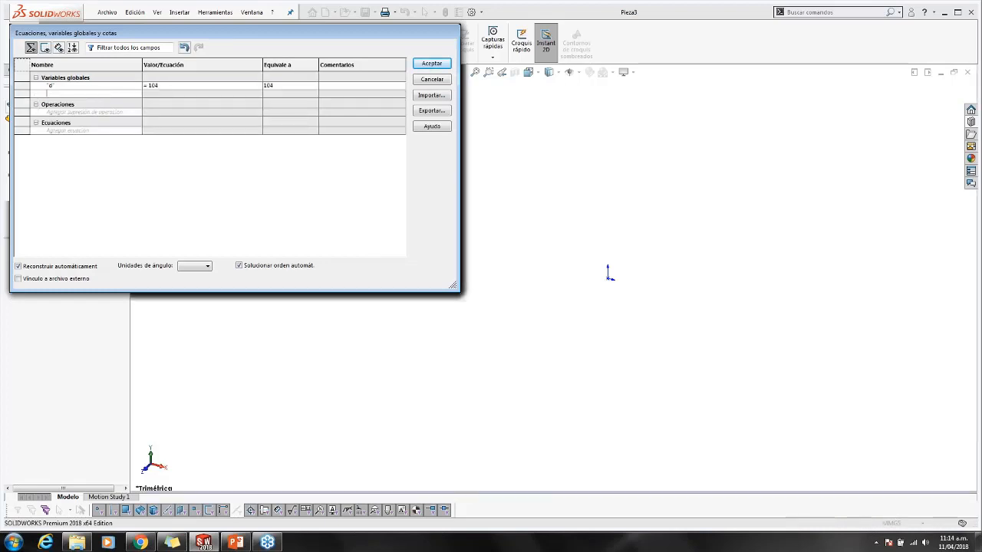
left_click(432, 64)
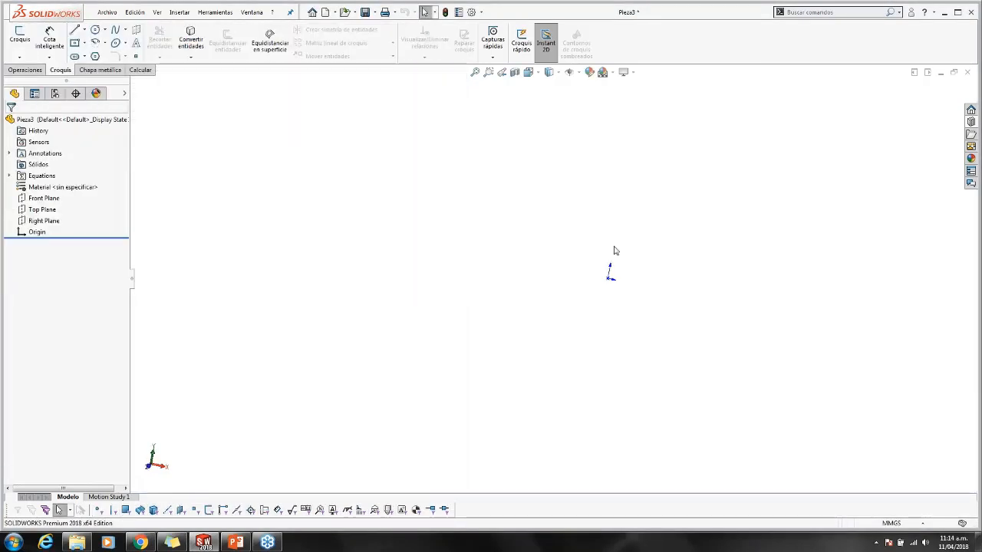
Sketch a circle about 142 mm in diameter on the Front Plane, centred on the origin
left_click(40, 197)
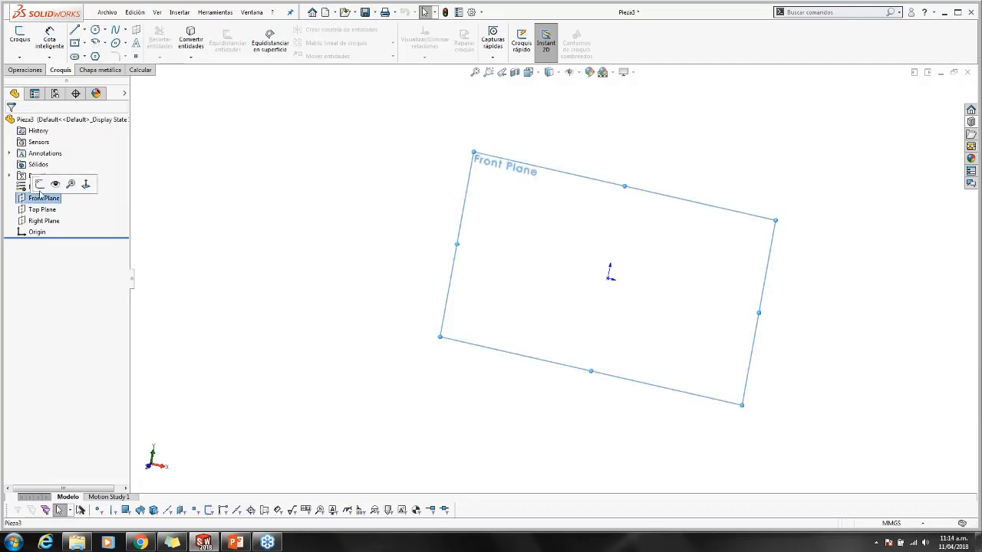
left_click(40, 184)
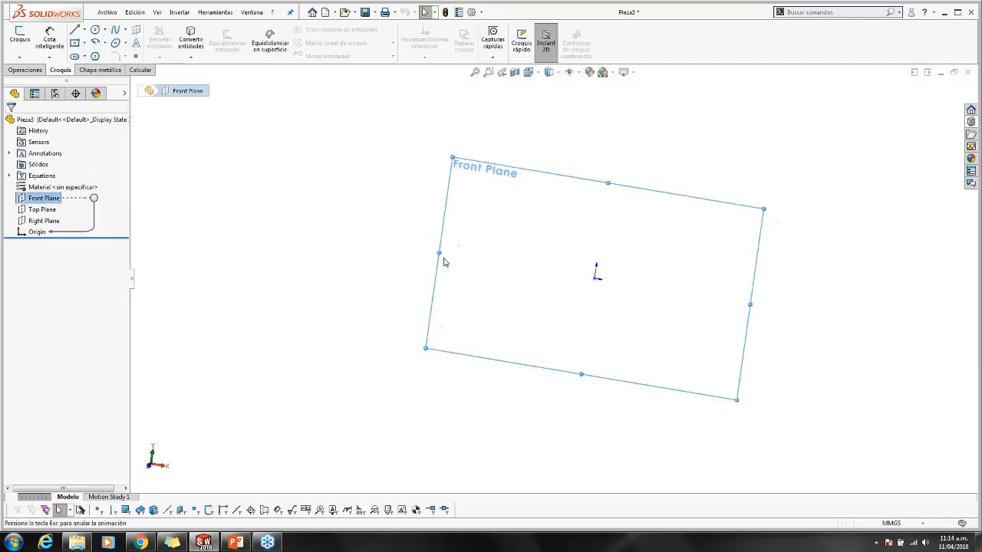
left_click(95, 30)
left_click(553, 275)
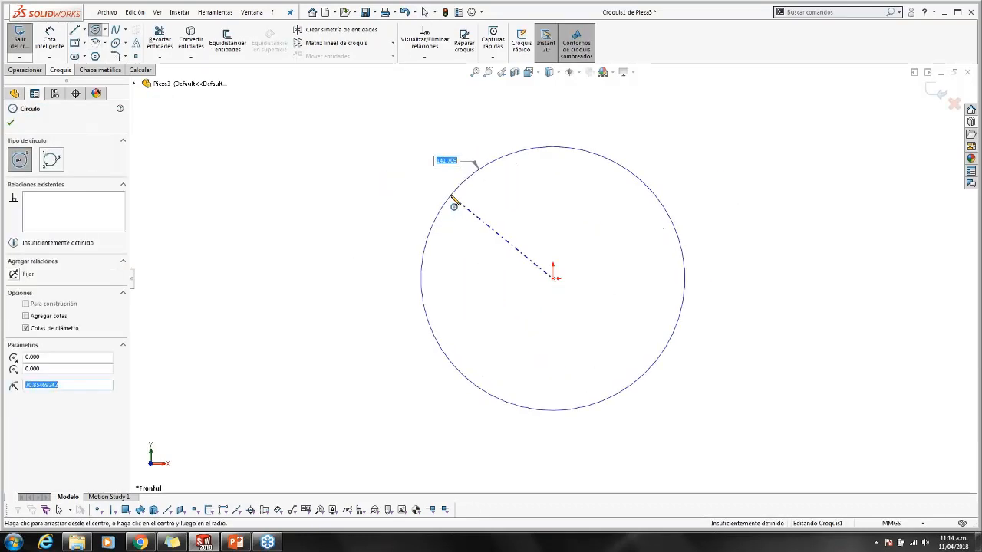
left_click(453, 202)
Dimension the circle's diameter, linking it to the global variable d, and exit the sketch
right_click_drag(399, 200, 399, 154)
left_click(477, 170)
left_click(435, 160)
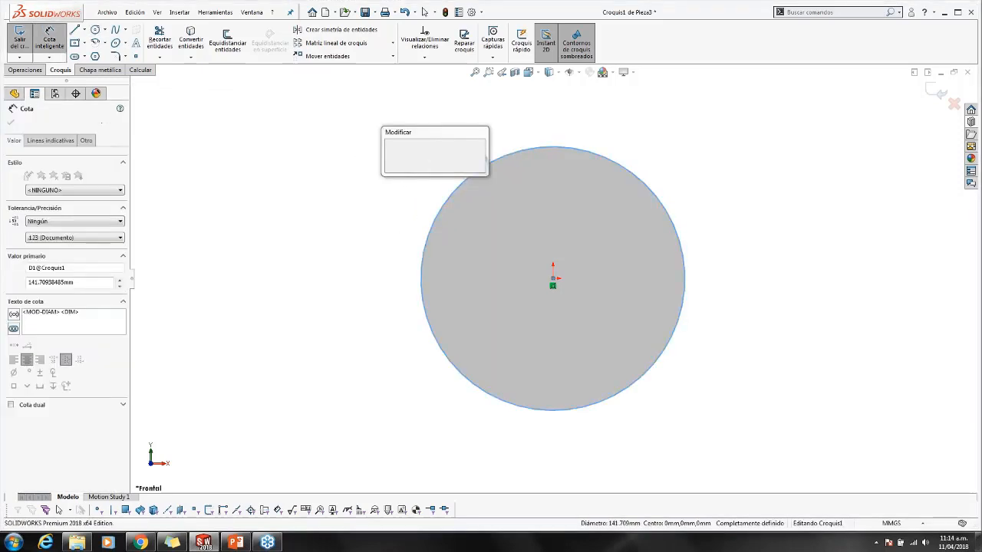
type("=")
key("Down")
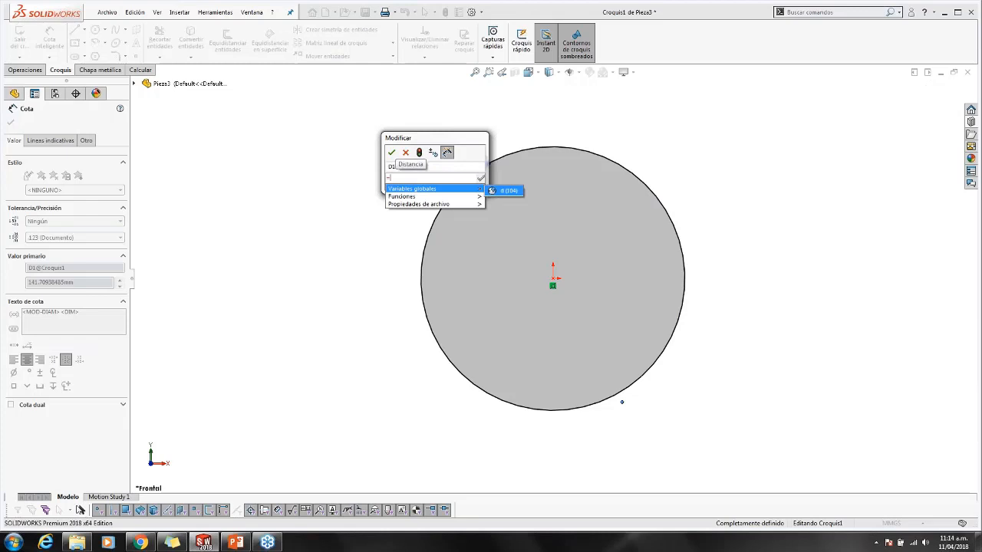
key("Return")
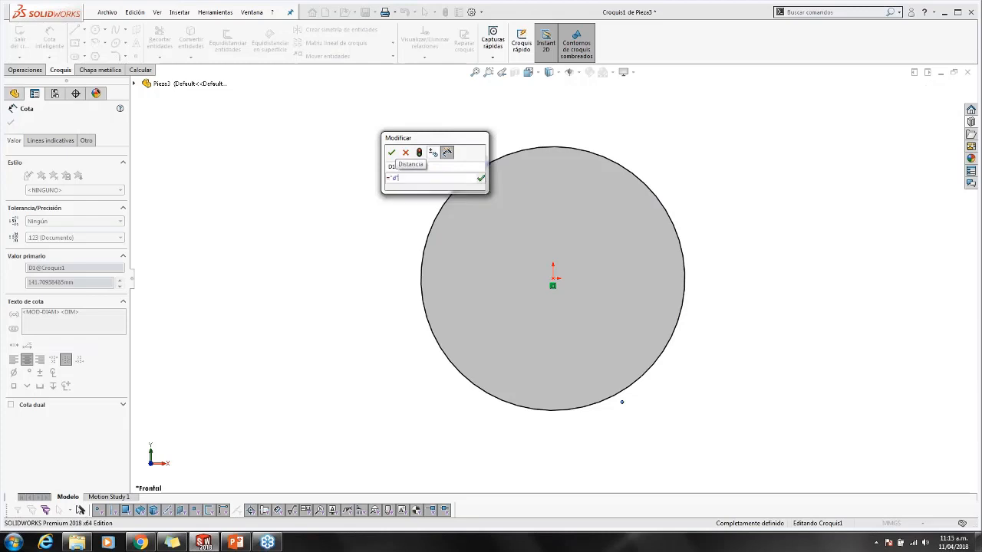
left_click(391, 152)
left_click_drag(430, 158, 773, 177)
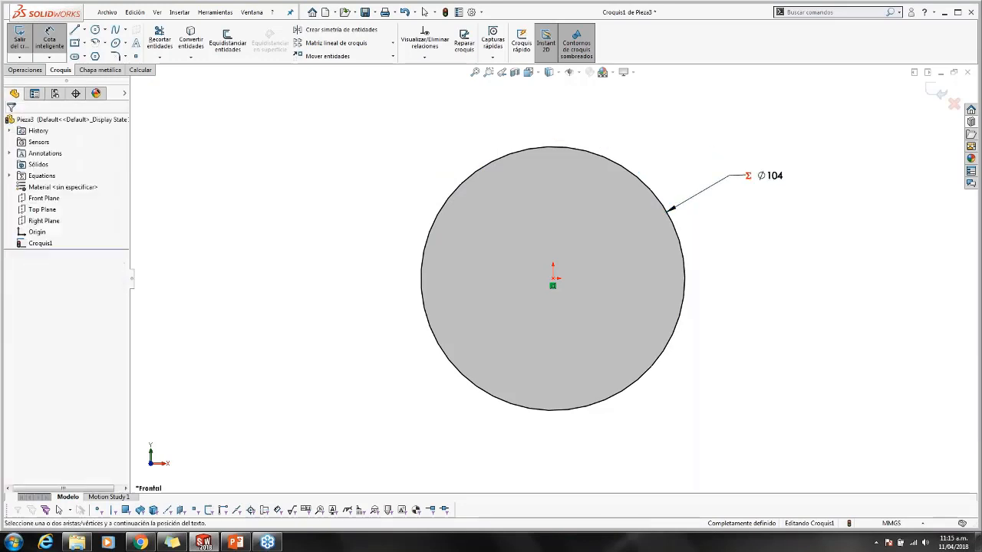
key("alt+Tab")
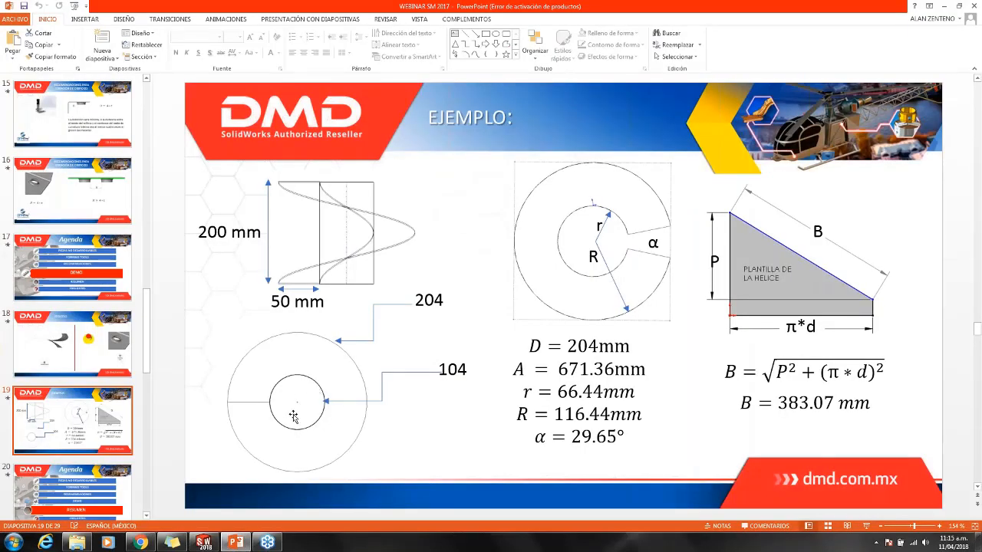
key("alt+Tab")
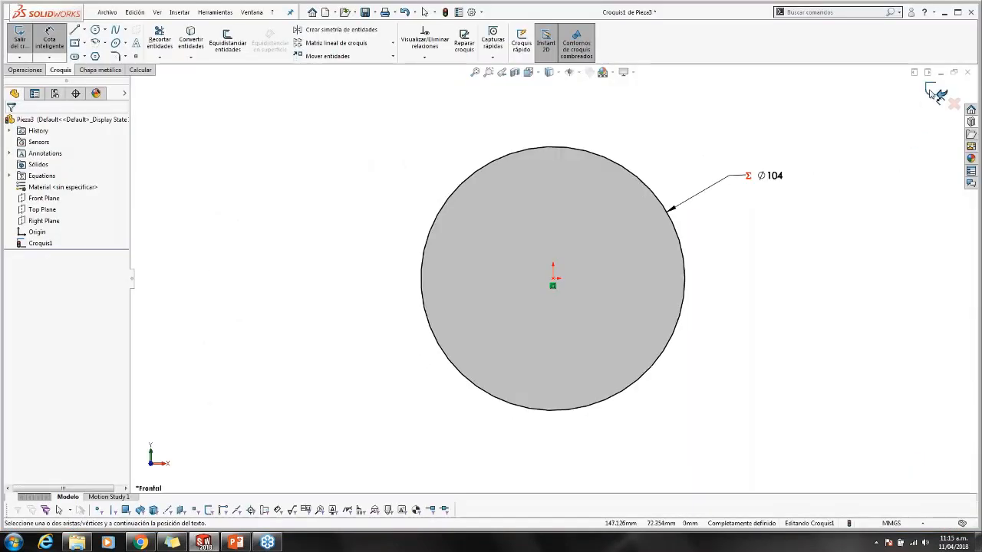
left_click(936, 94)
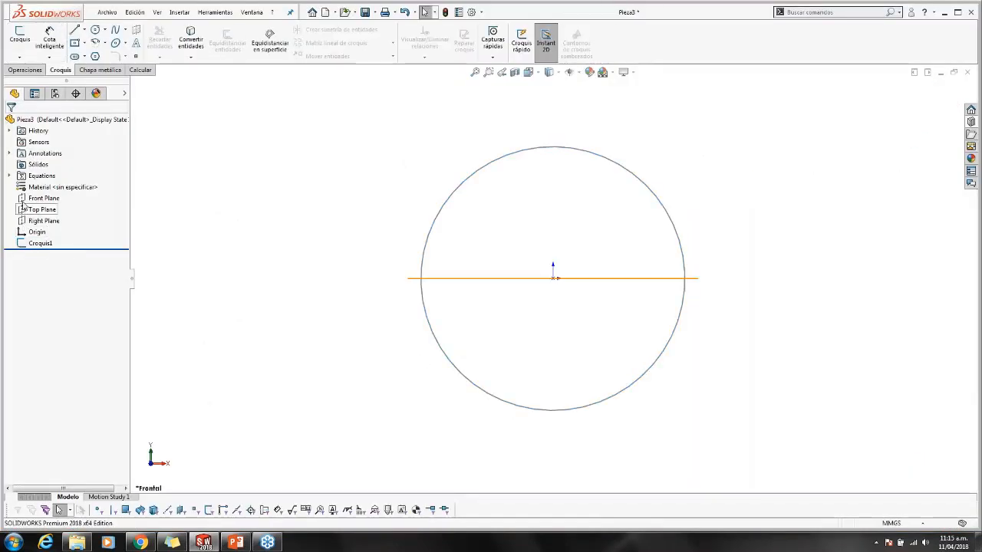
Rename the sketch of the circle as d
left_click(42, 246)
left_click(41, 244)
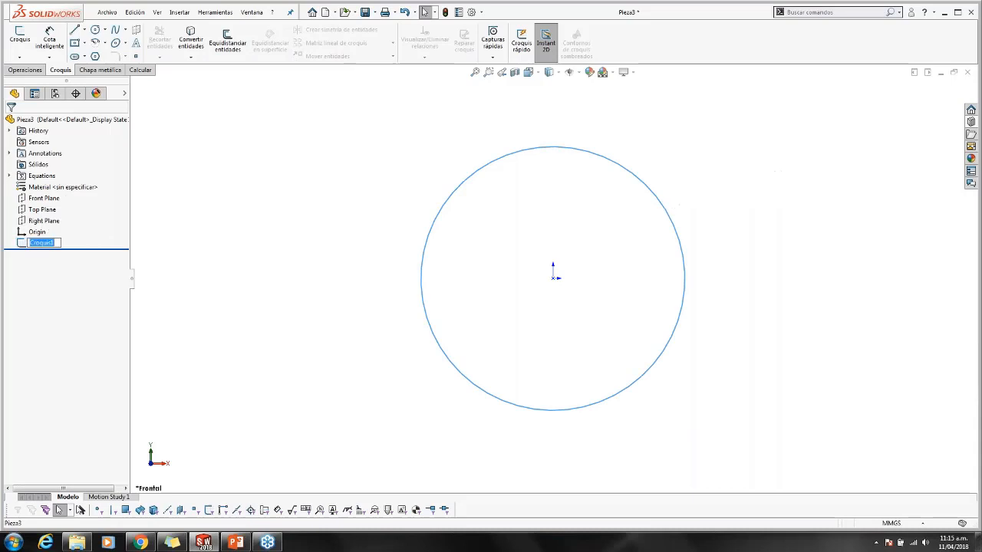
type("c")
key("Return")
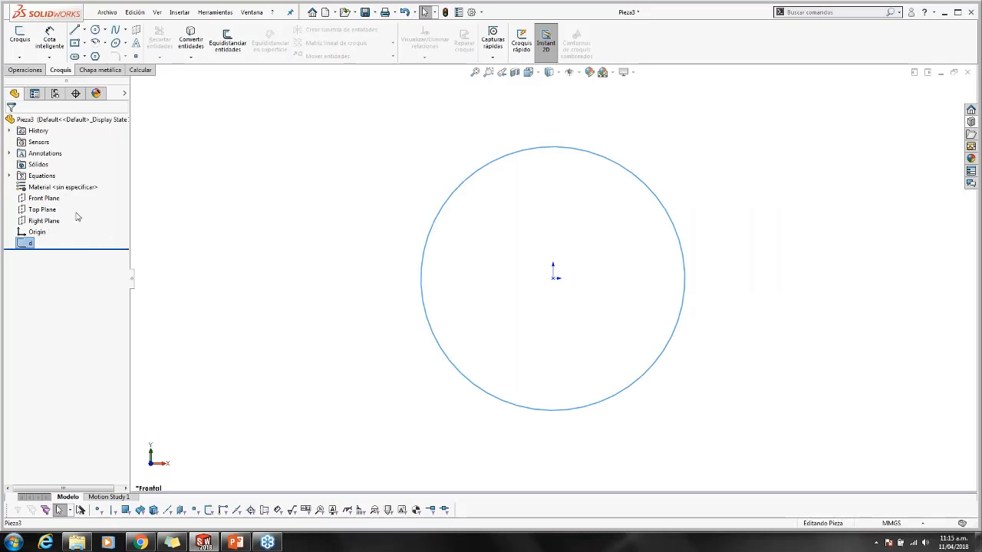
In a new sketch on the Front Plane, draw a concentric outer circle about 174 mm in diameter
left_click(43, 198)
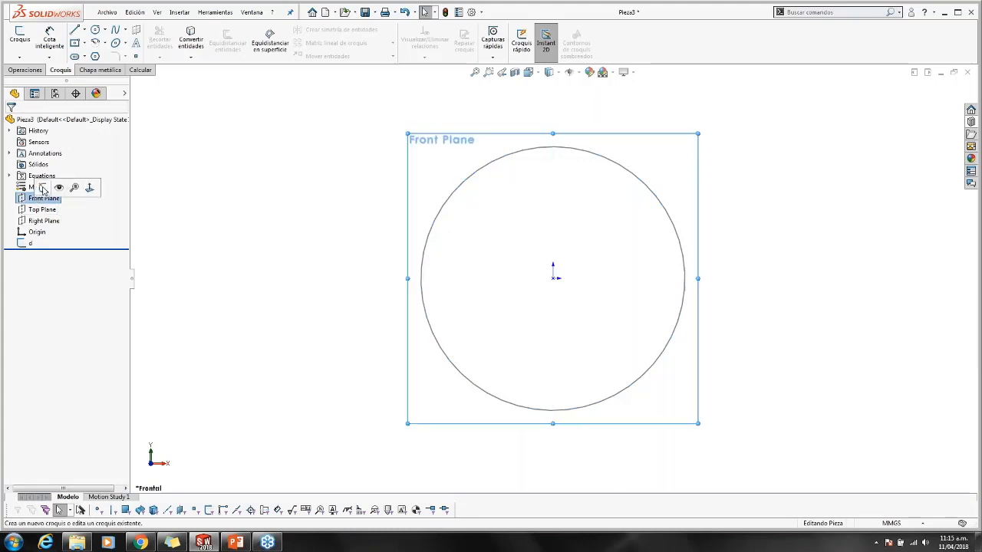
left_click(43, 188)
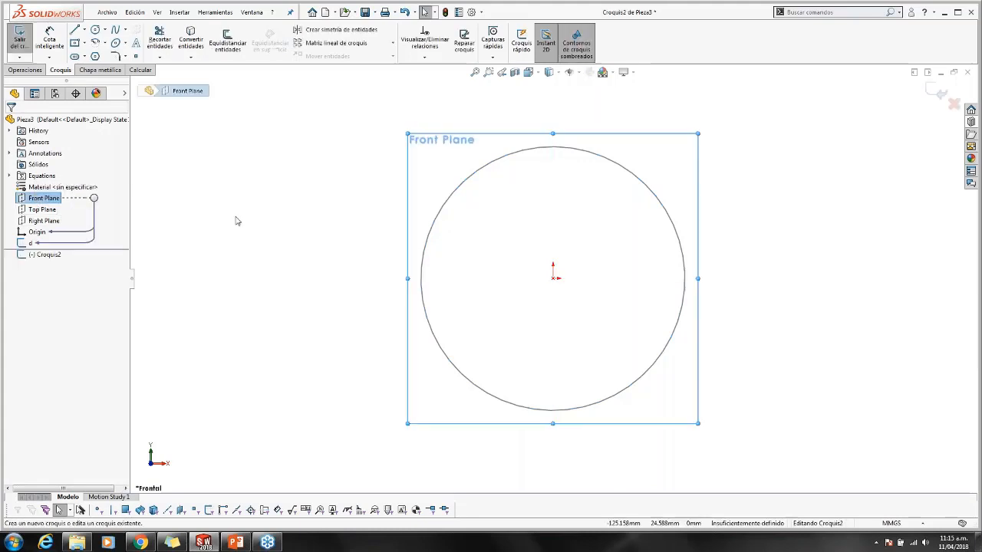
left_click(95, 31)
left_click(553, 279)
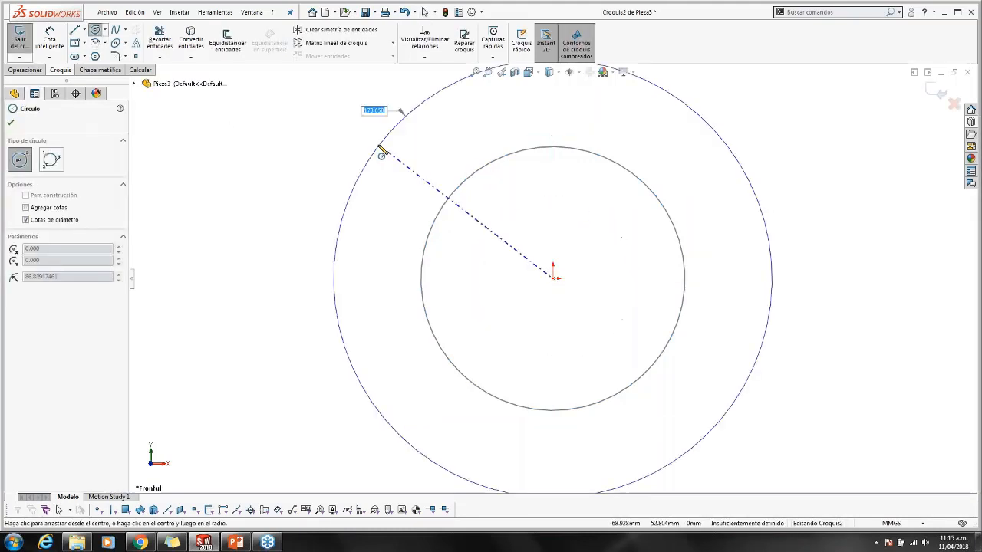
left_click(378, 145)
Dimension the outer circle's diameter with the equation =(2*50)+"d"
left_click(50, 38)
left_click(377, 145)
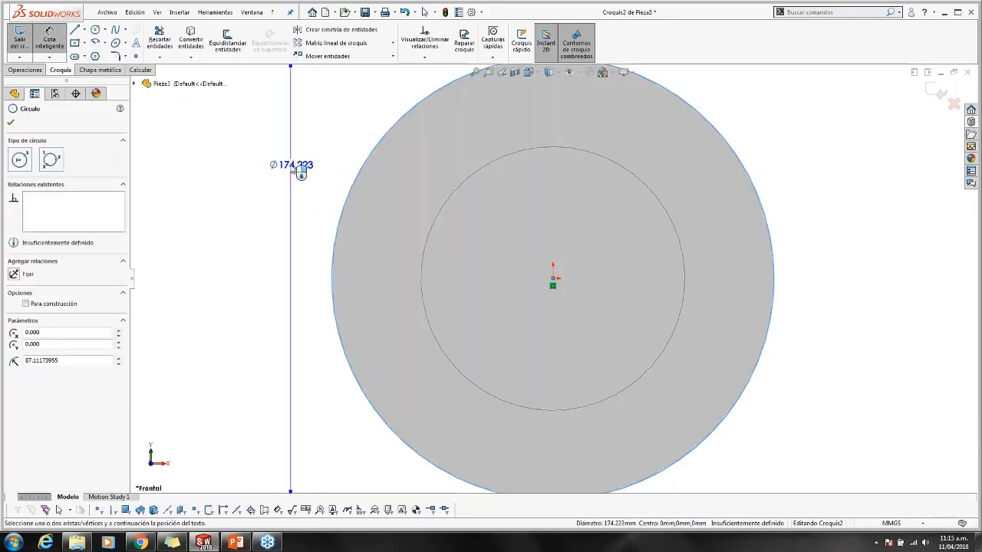
left_click(299, 162)
type("=")
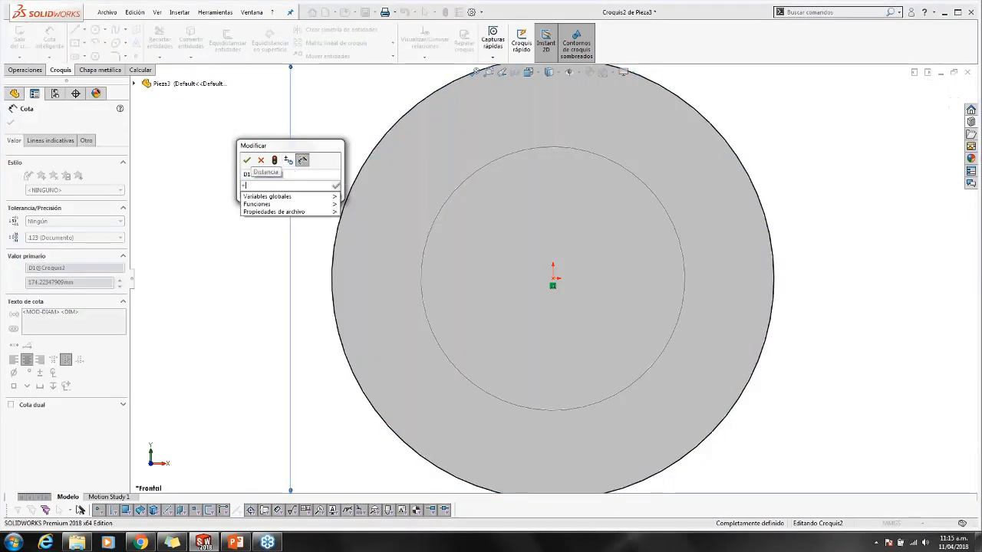
type("(2")
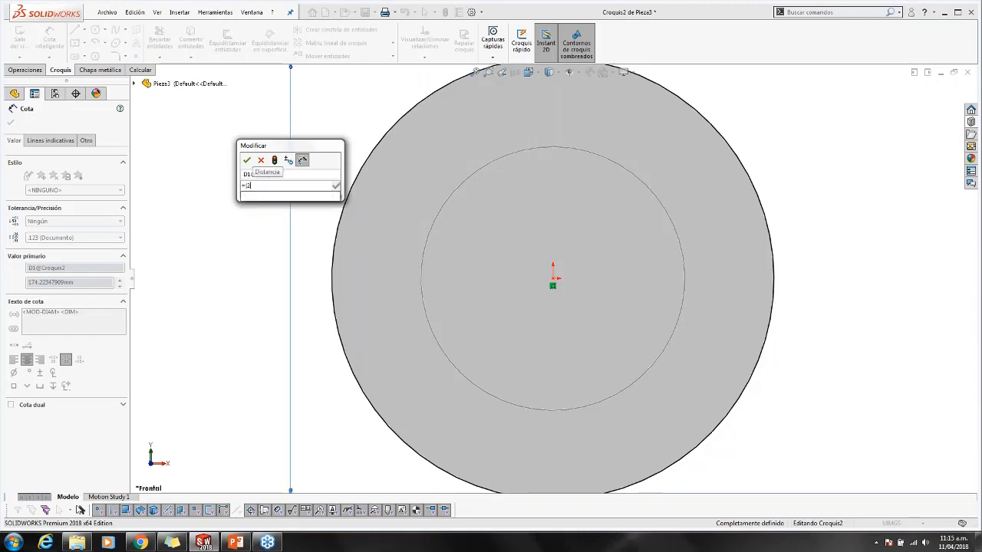
type("*\"")
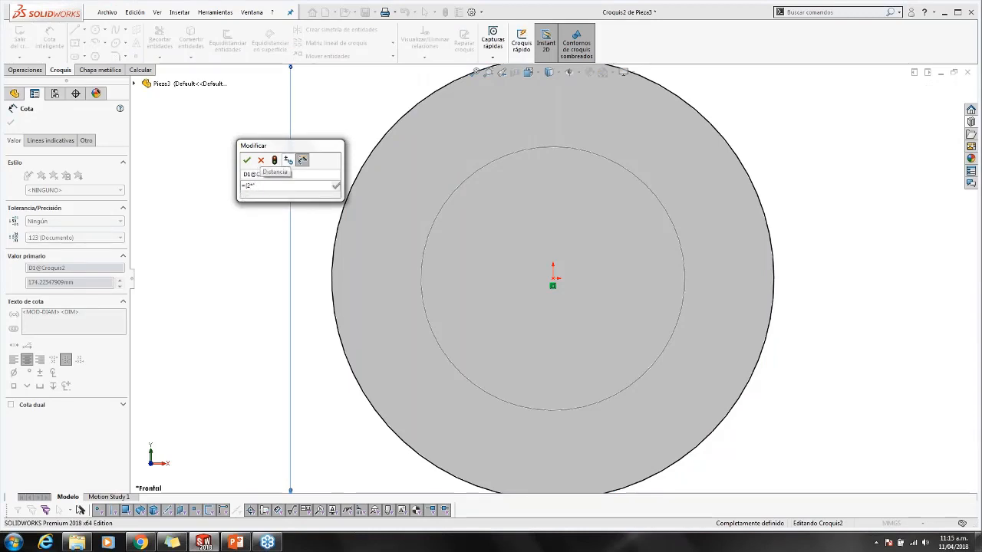
type("50")
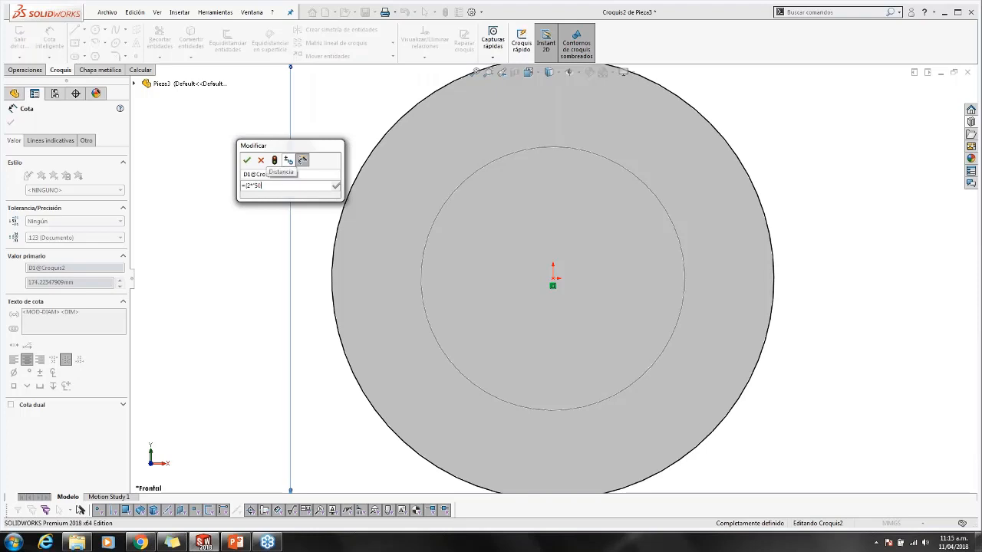
key("BackSpace")
key("BackSpace")
key("BackSpace")
type("50)+\"d\"")
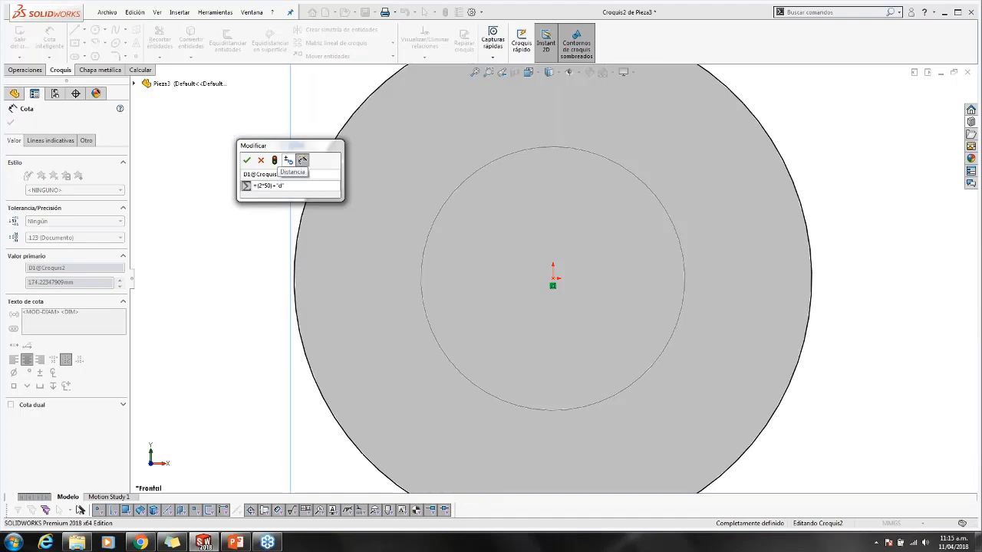
left_click(246, 160)
Reposition the diameter dimension closer to the outer circle and exit the sketch
scroll(245, 167, "up", 3)
left_click_drag(402, 200, 347, 270)
left_click(11, 123)
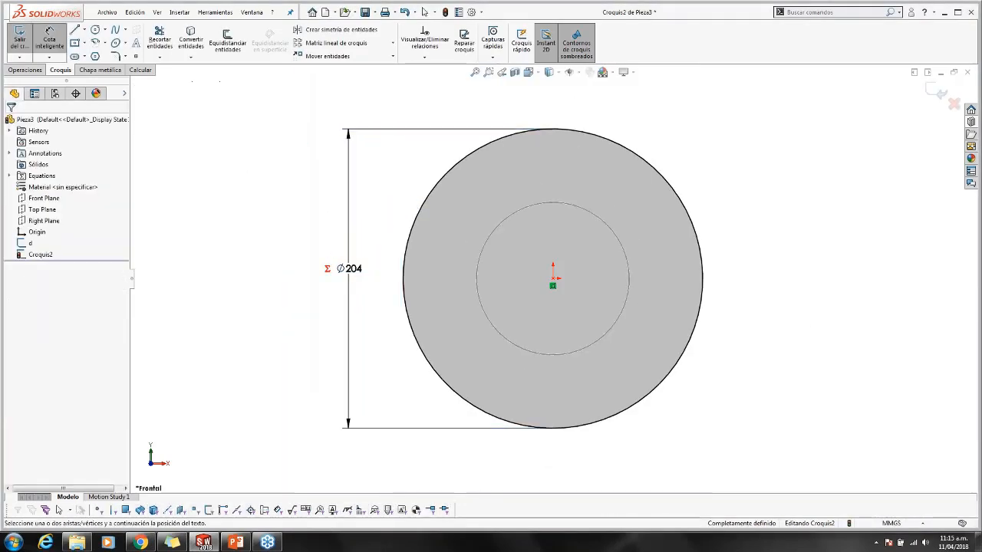
left_click(931, 92)
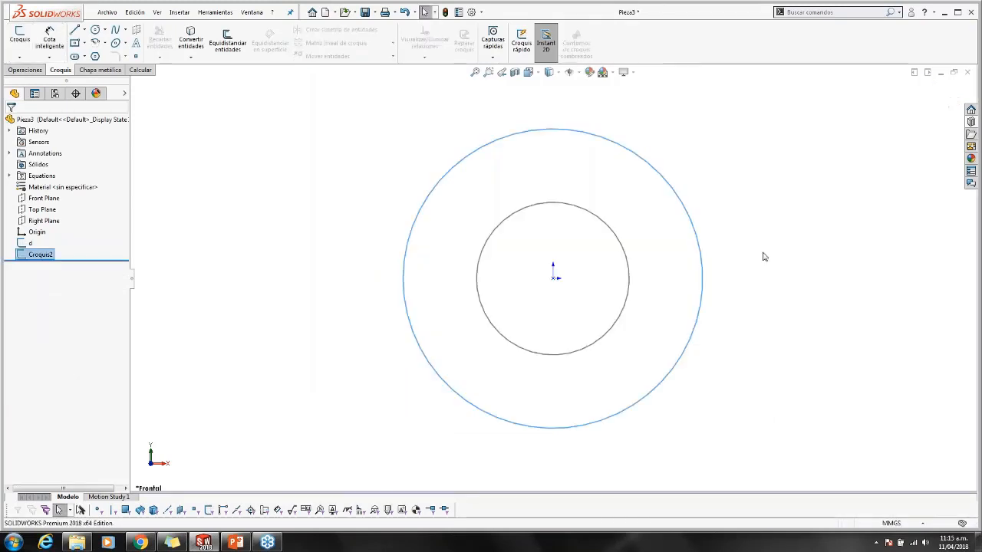
Review the helix dimensions and formulas on the example slide in PowerPoint, and return to SOLIDWORKS
left_click(230, 543)
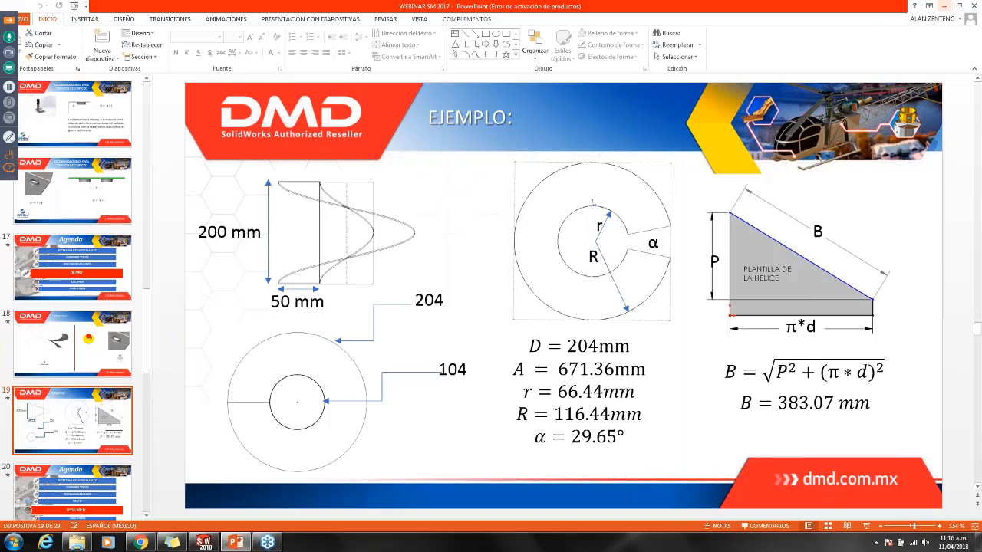
left_click(943, 6)
mouse_move(439, 278)
middle_mouse_down()
mouse_move(470, 207)
mouse_move(479, 255)
middle_mouse_up()
left_click(444, 260)
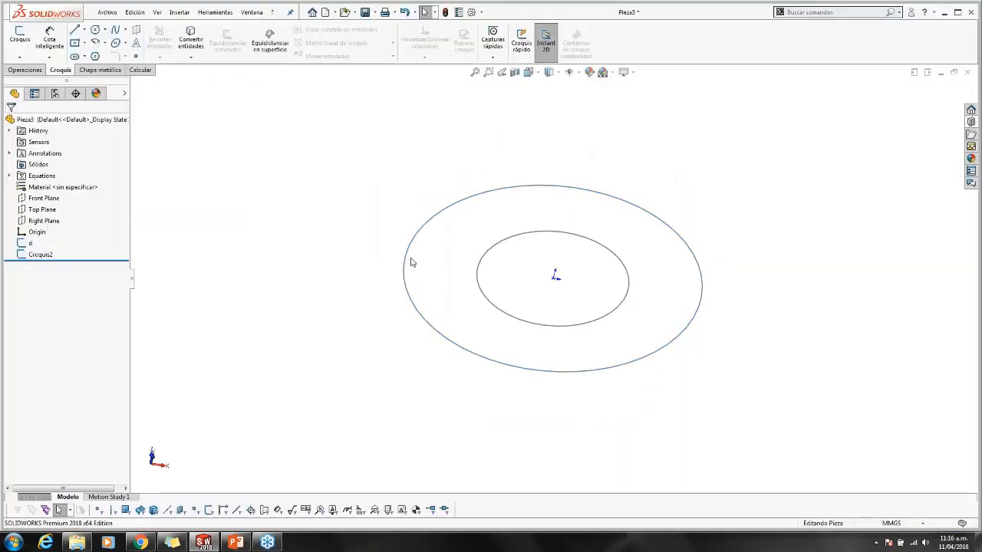
Rename the outer circle's sketch as D1
double_click(43, 255)
type("D1")
key("Return")
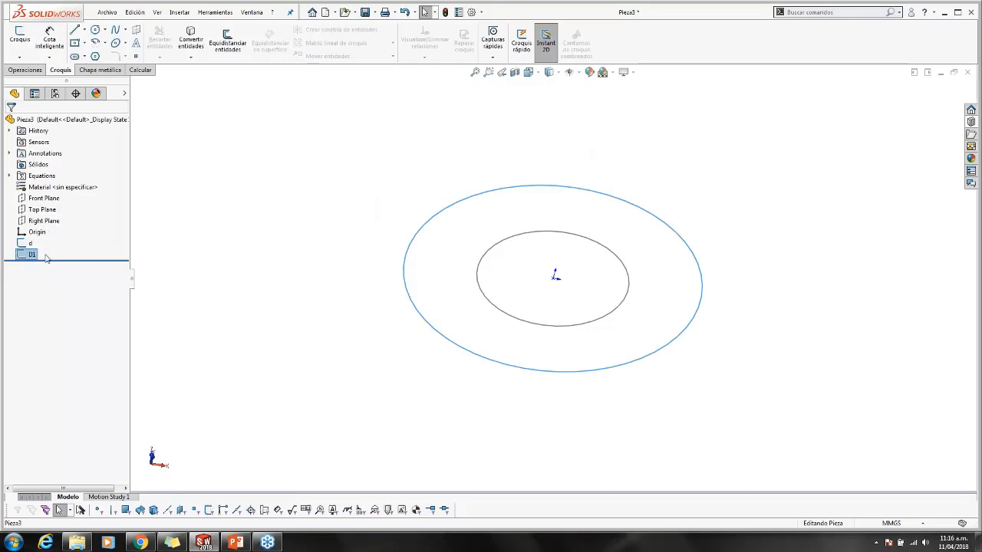
Start a helix from the inner circle sketch d, defined by height and number of revolutions (Altura y Nº de revoluciones)
left_click(204, 288)
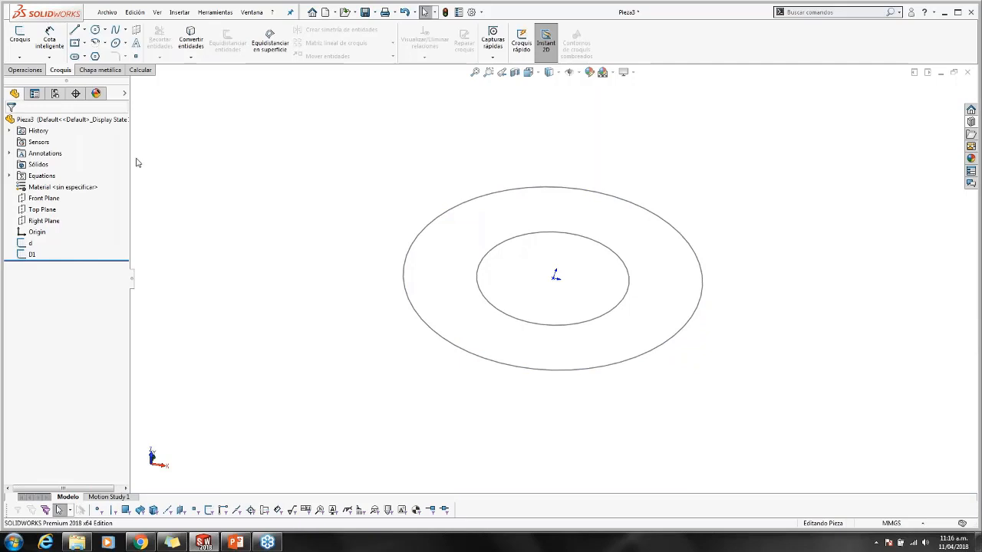
left_click(34, 70)
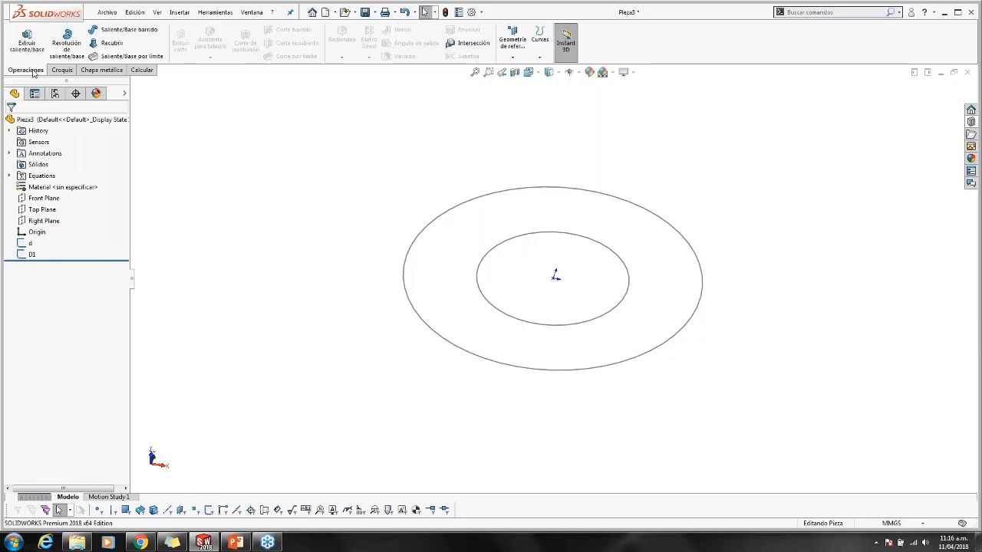
left_click(541, 54)
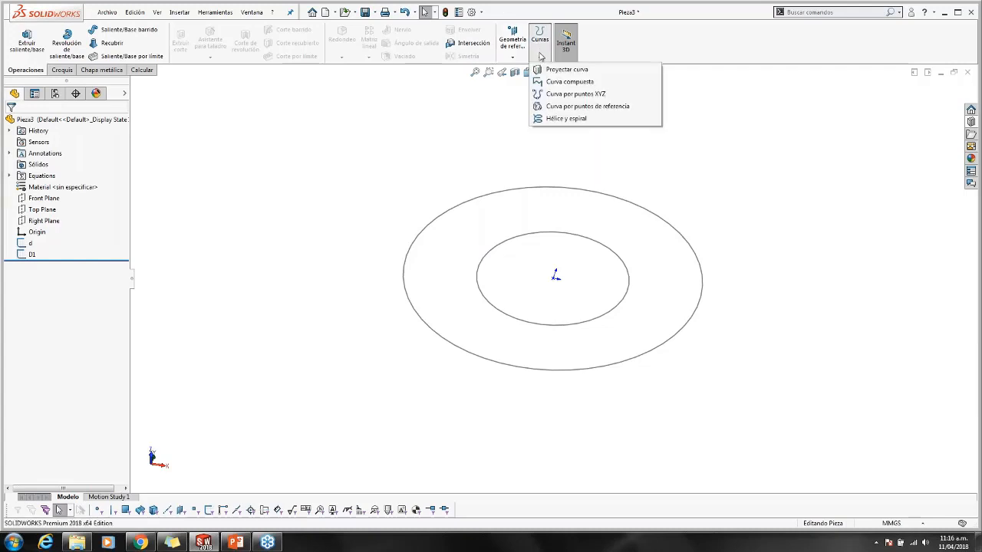
left_click(565, 120)
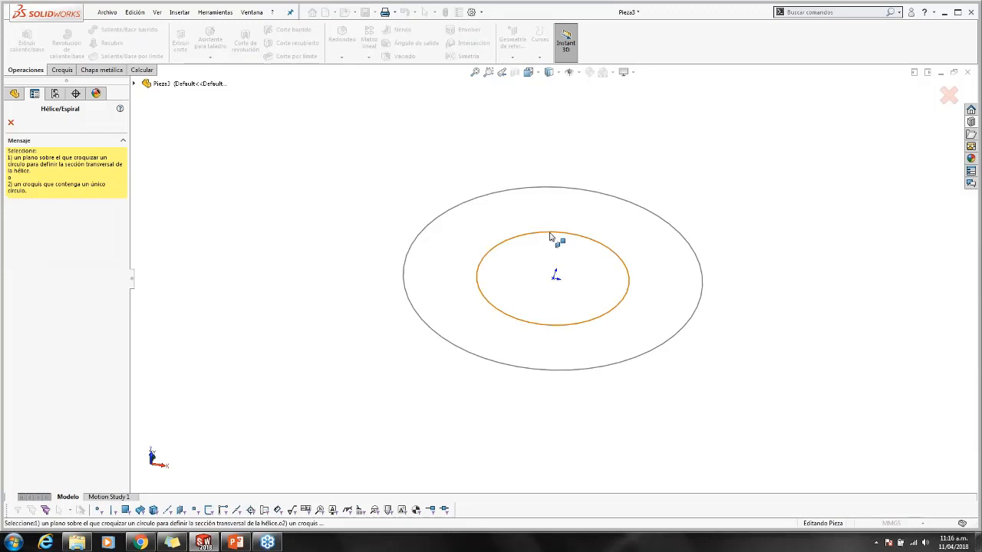
left_click(551, 237)
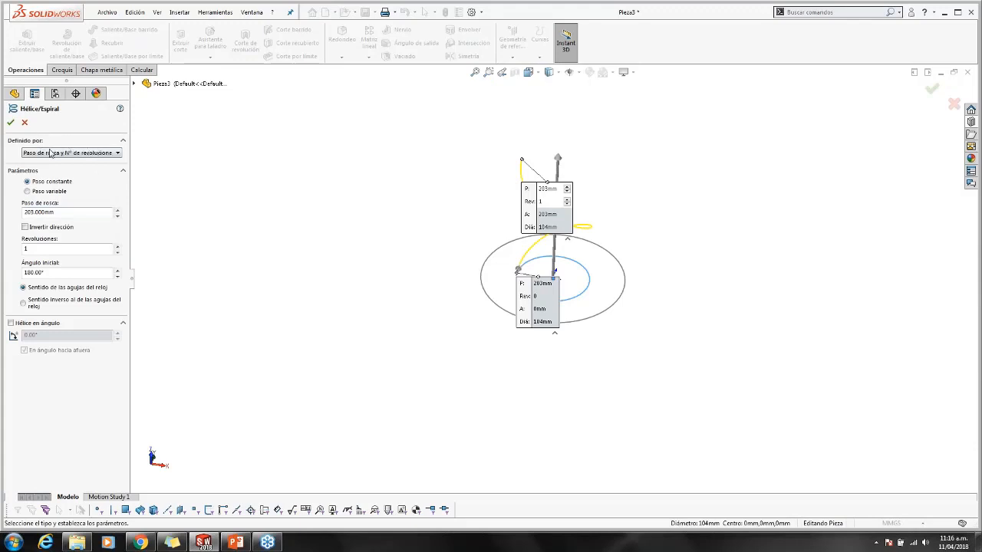
left_click(67, 153)
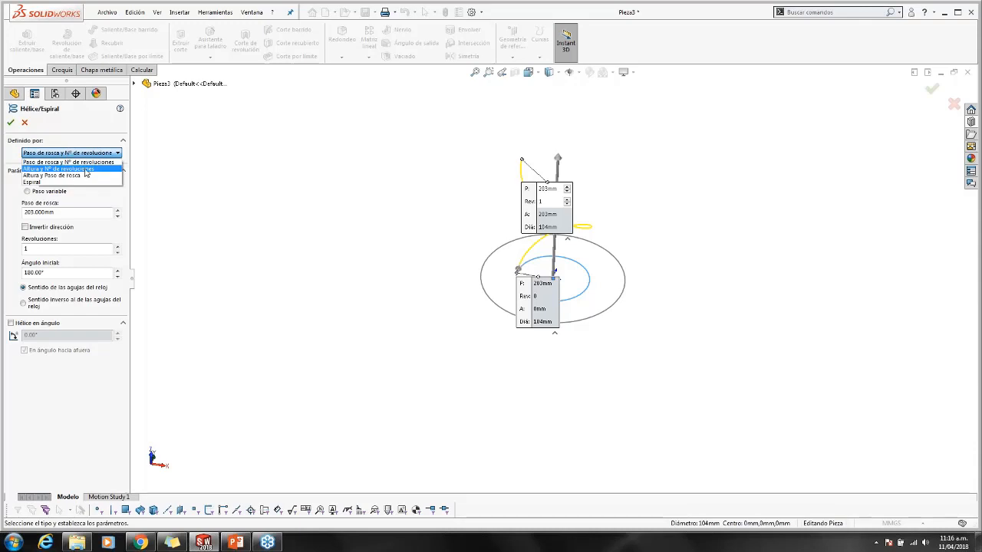
left_click(86, 169)
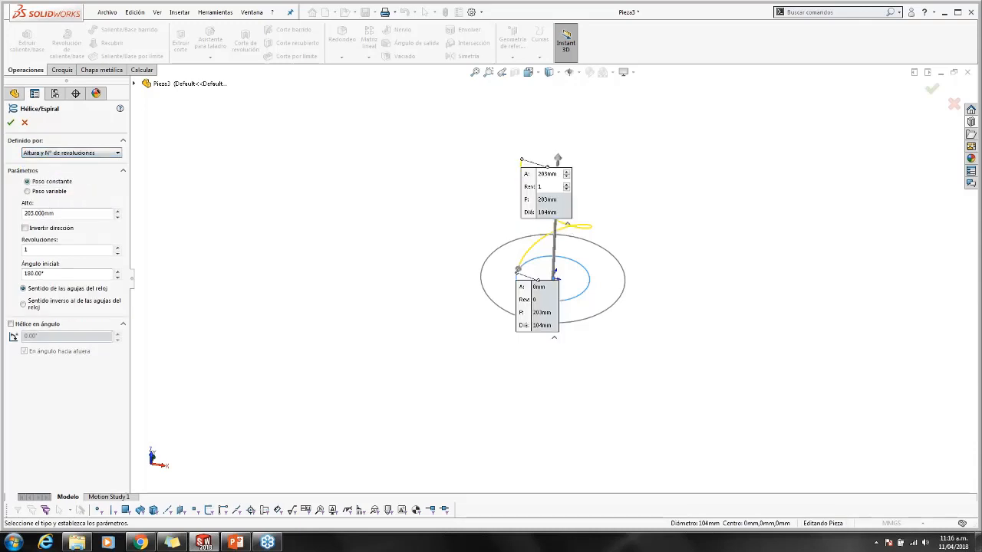
Set the inner helix's height to 200 mm and create the curve
left_click_drag(61, 213, 16, 214)
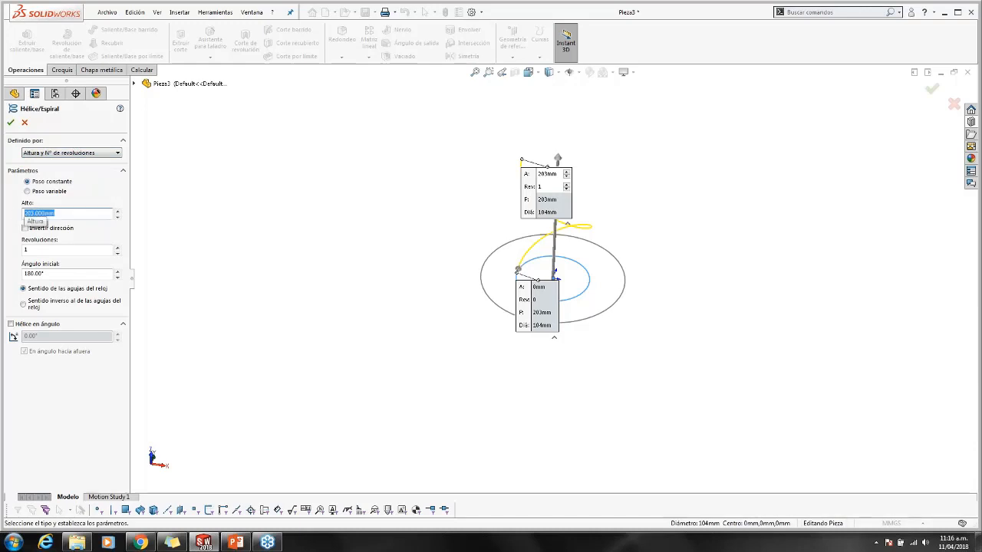
type("200")
key("Tab")
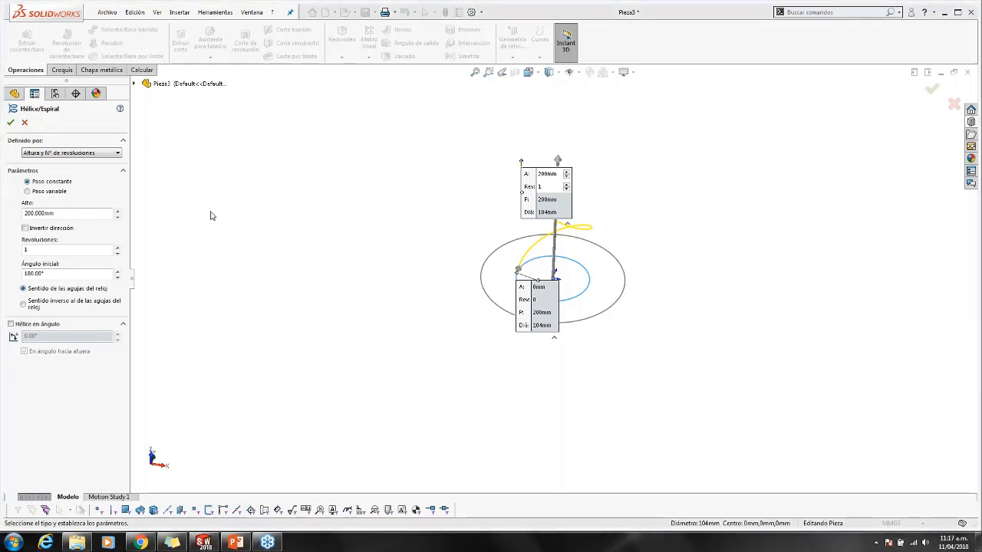
left_click_drag(69, 14, 103, 15)
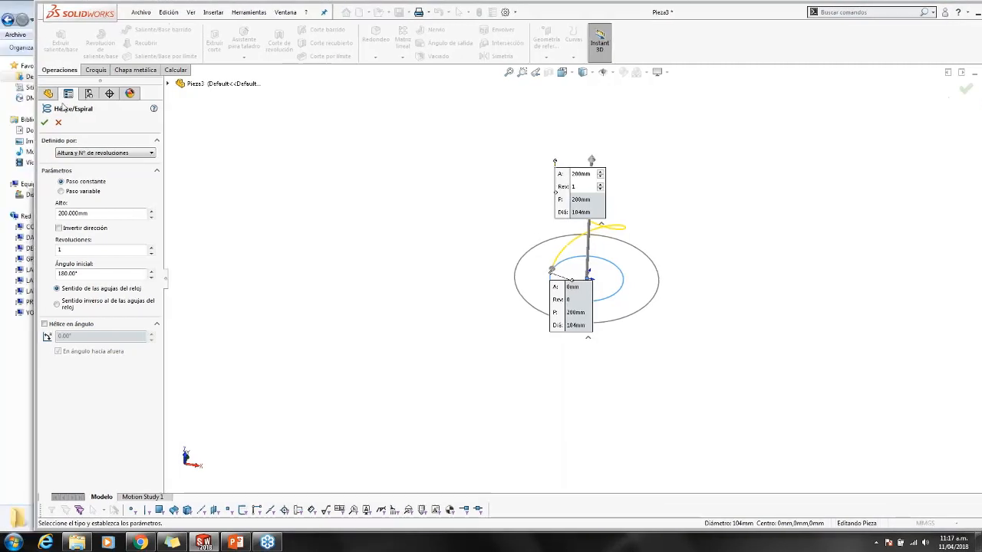
left_click(45, 123)
left_click(308, 234)
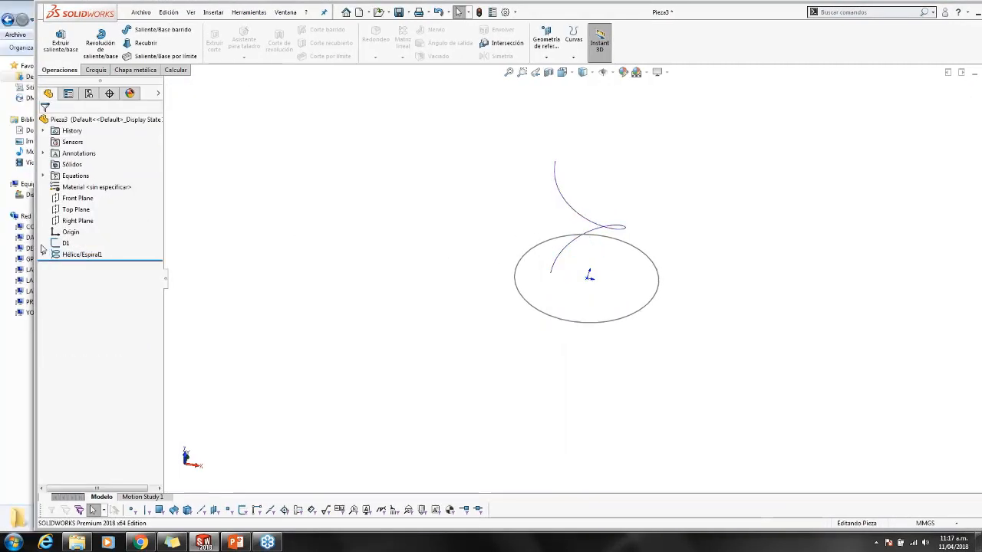
Create a second helix from the outer circle sketch D1 with a 200 mm height and 1 revolution
left_click(65, 243)
left_click(69, 255)
left_click(292, 300)
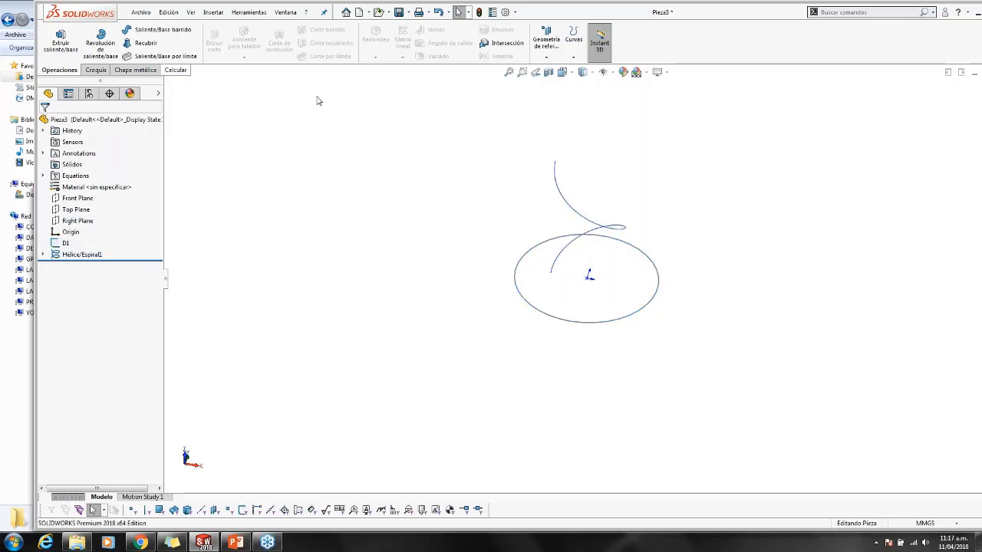
left_click(573, 57)
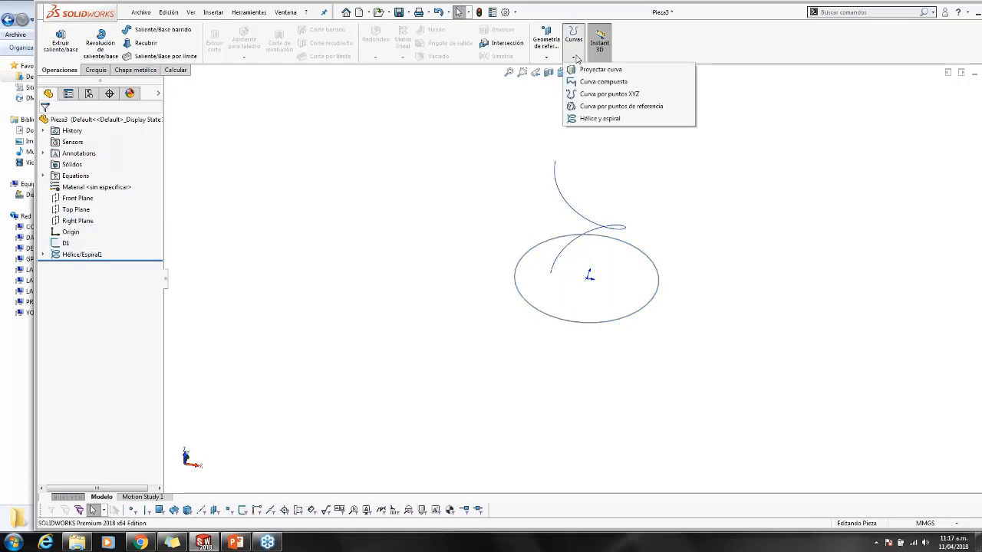
left_click(595, 118)
left_click(552, 322)
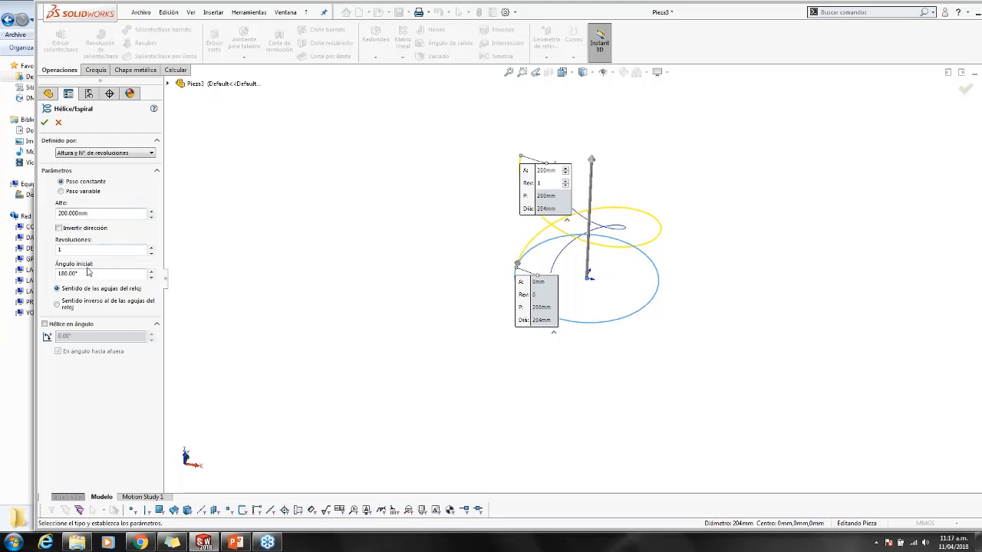
left_click(45, 122)
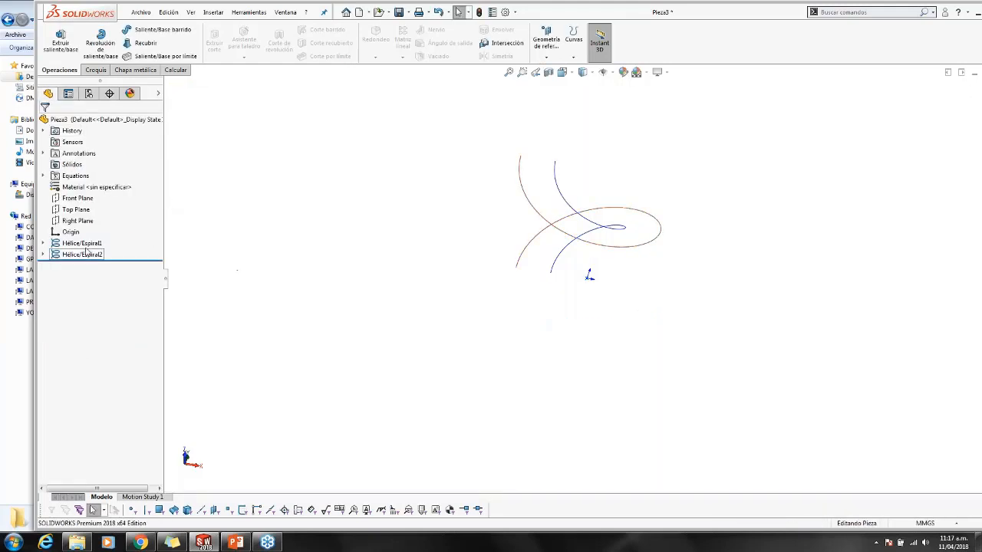
Convert the outer helix into a new 3D sketch and exit the sketch
left_click(81, 243)
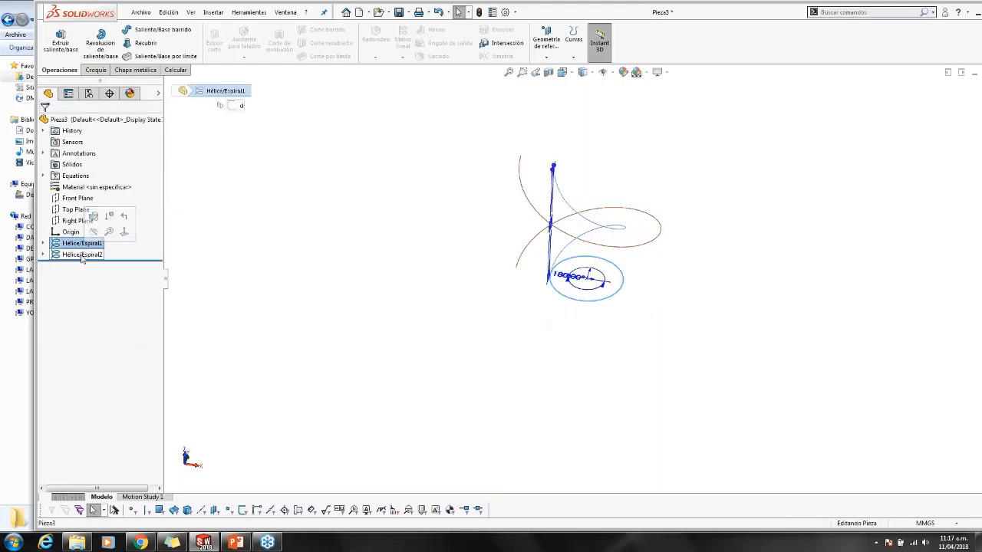
left_click(491, 345)
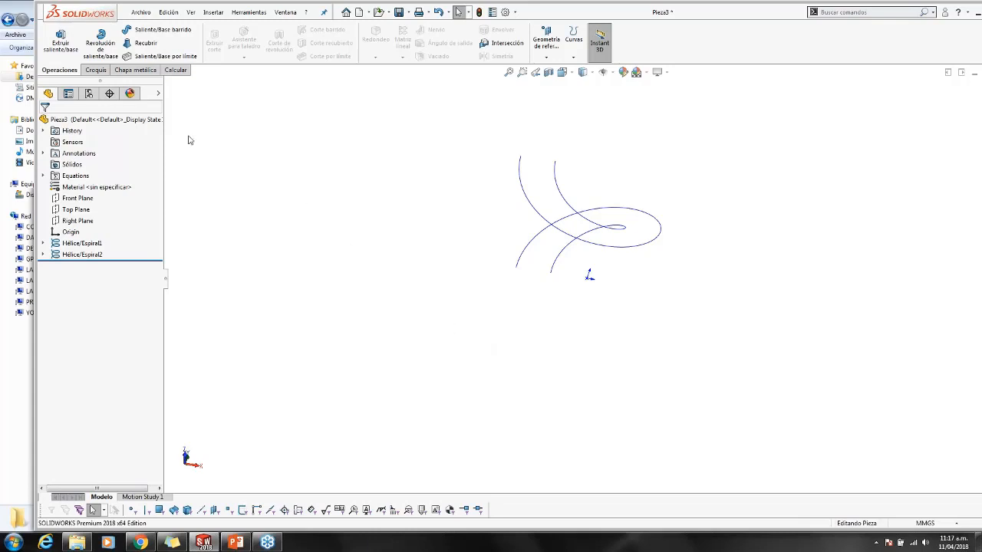
left_click(95, 71)
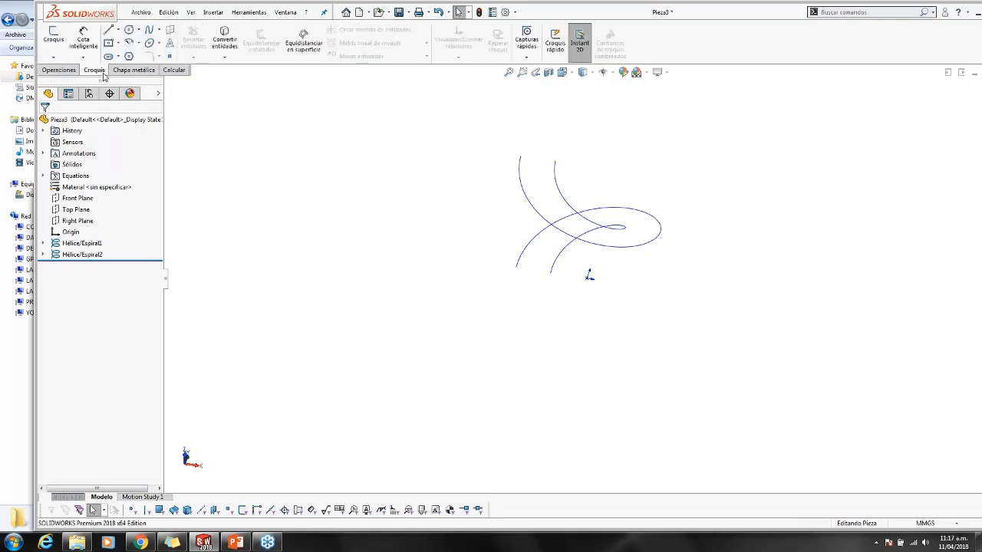
left_click(53, 56)
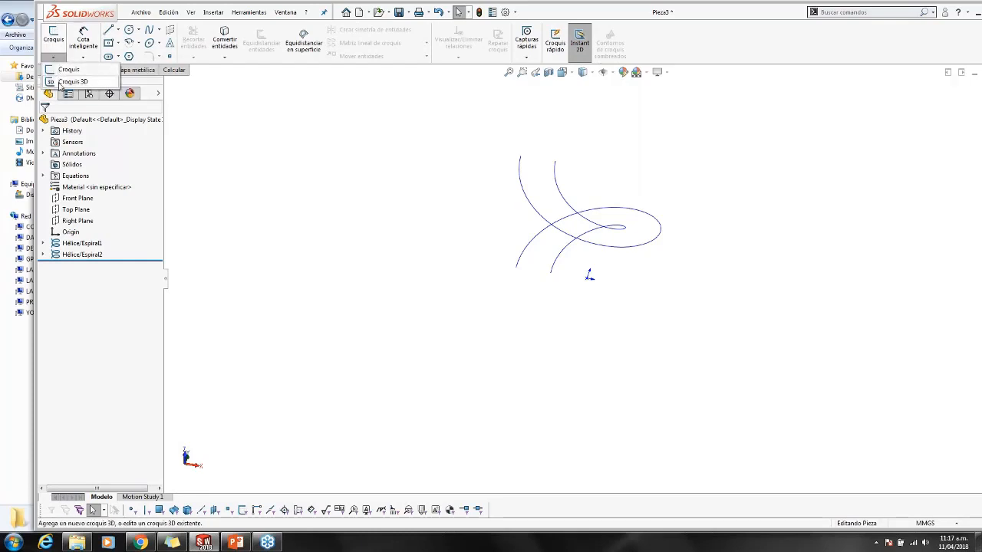
left_click(73, 81)
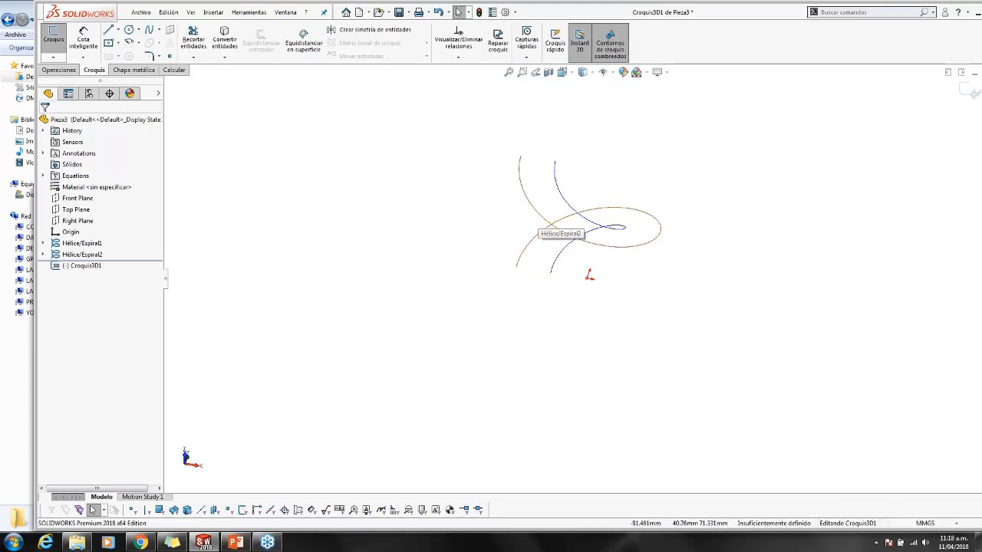
left_click(551, 227)
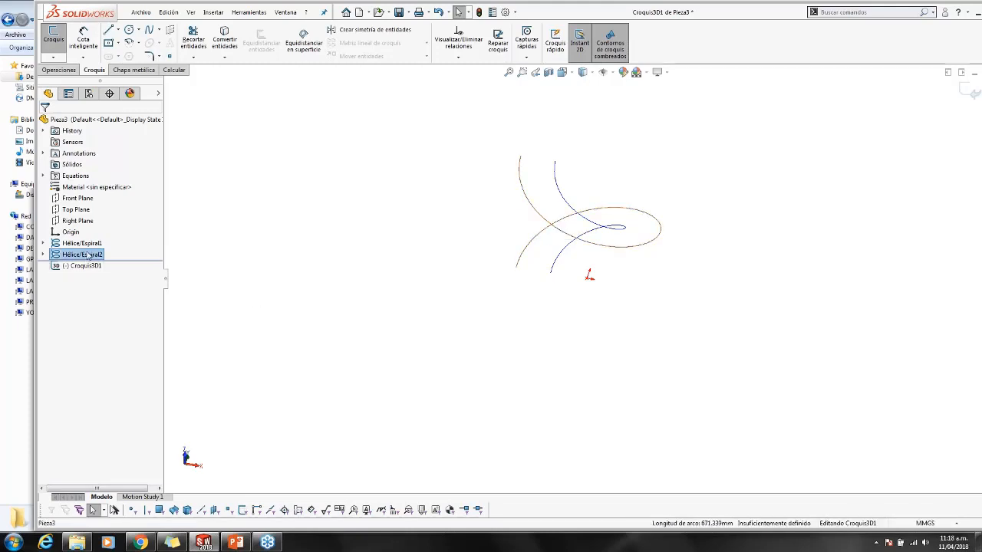
left_click(221, 47)
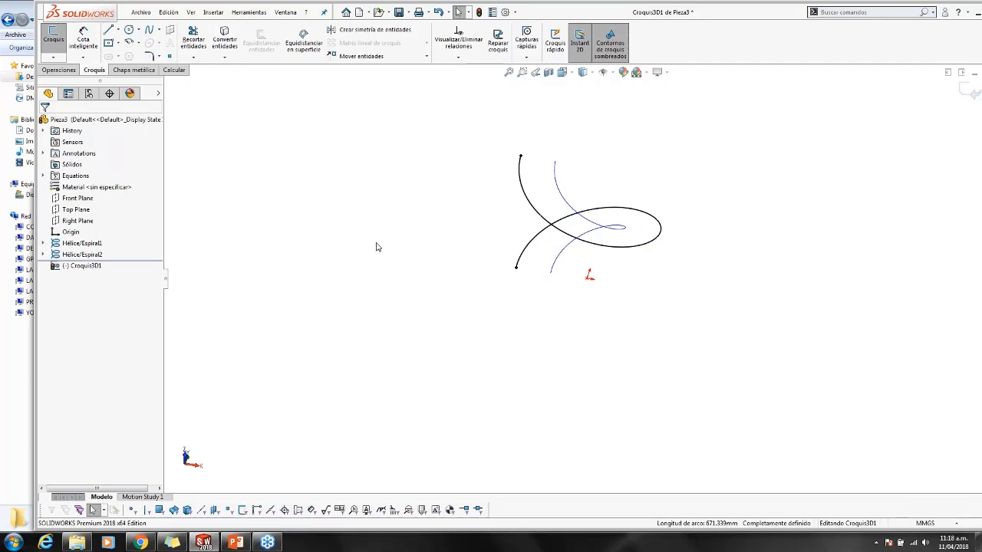
left_click(970, 92)
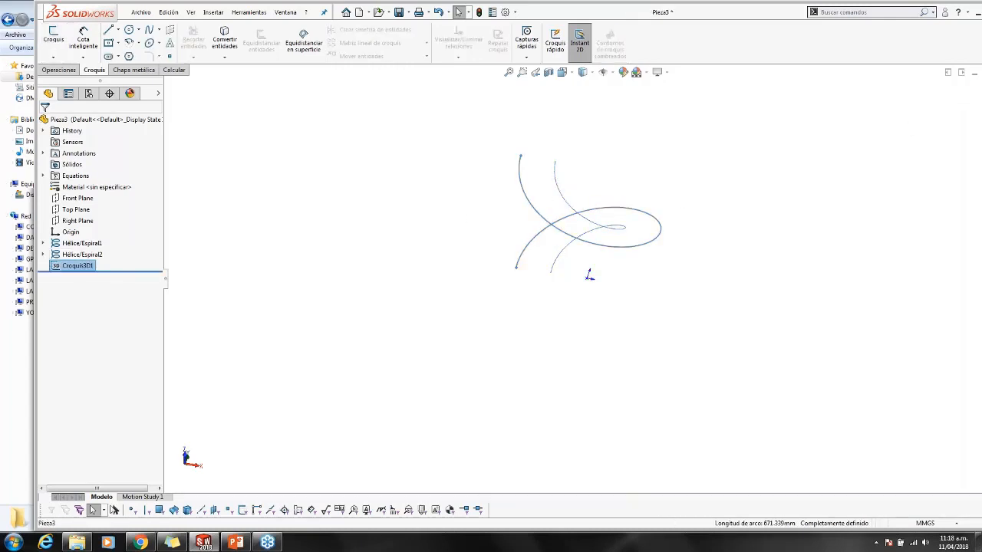
Convert the inner helix into a separate 3D sketch and exit the sketch
left_click(564, 190)
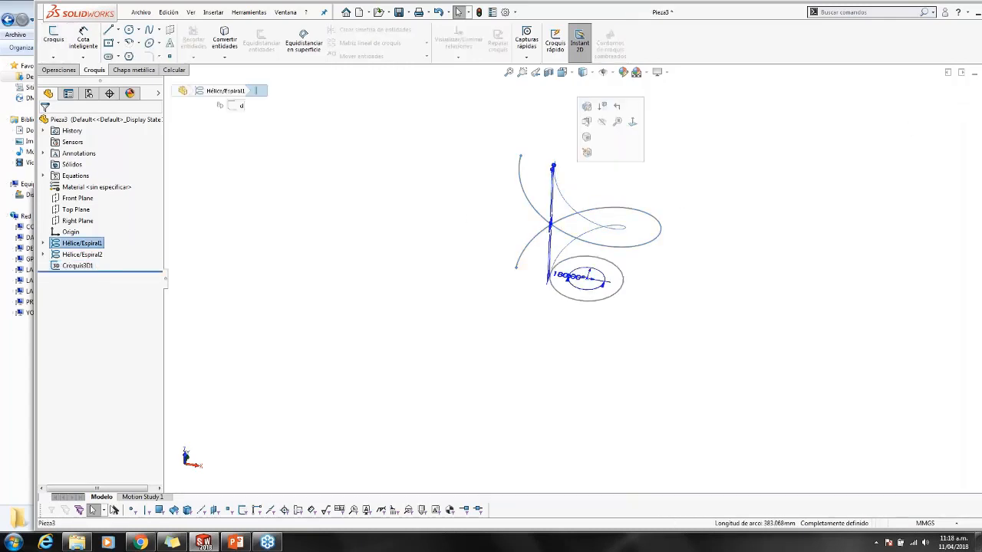
left_click(53, 57)
left_click(70, 81)
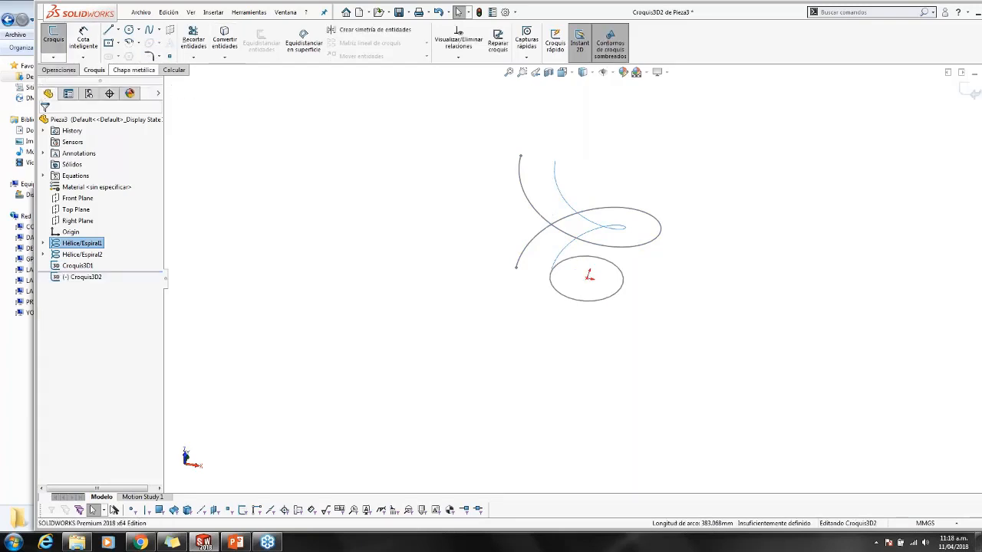
left_click(224, 42)
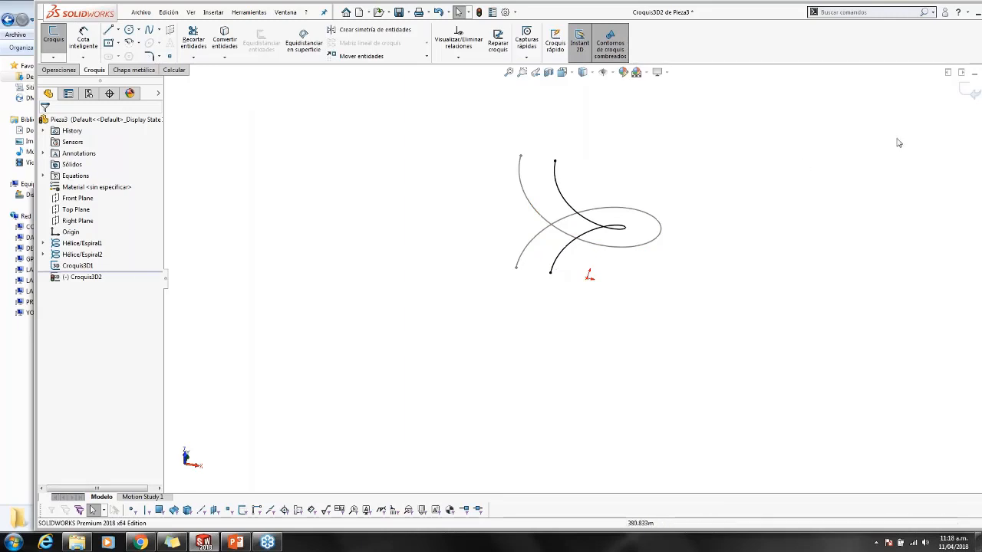
left_click(963, 92)
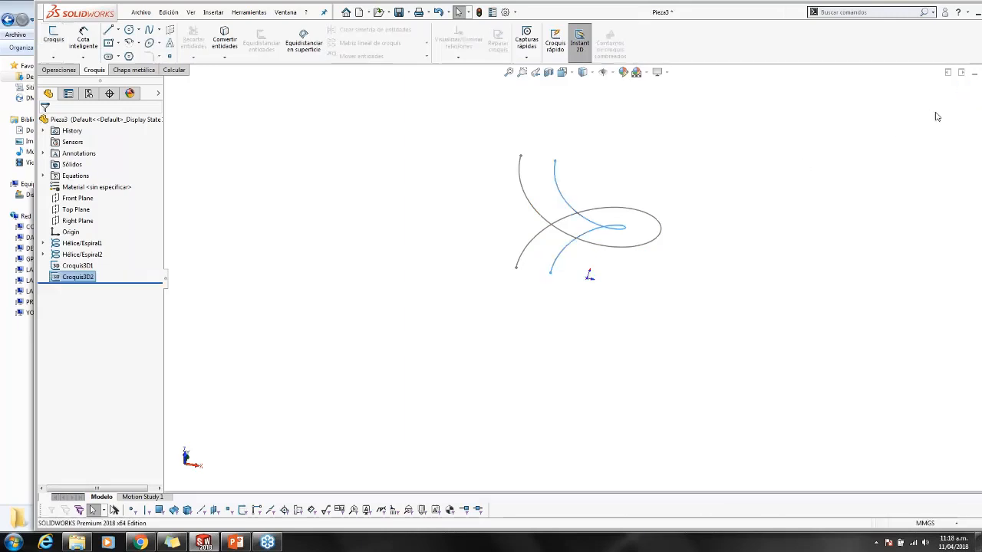
Hide both original helix curves so only the two converted 3D sketches are displayed
left_click(77, 244)
left_click(75, 254)
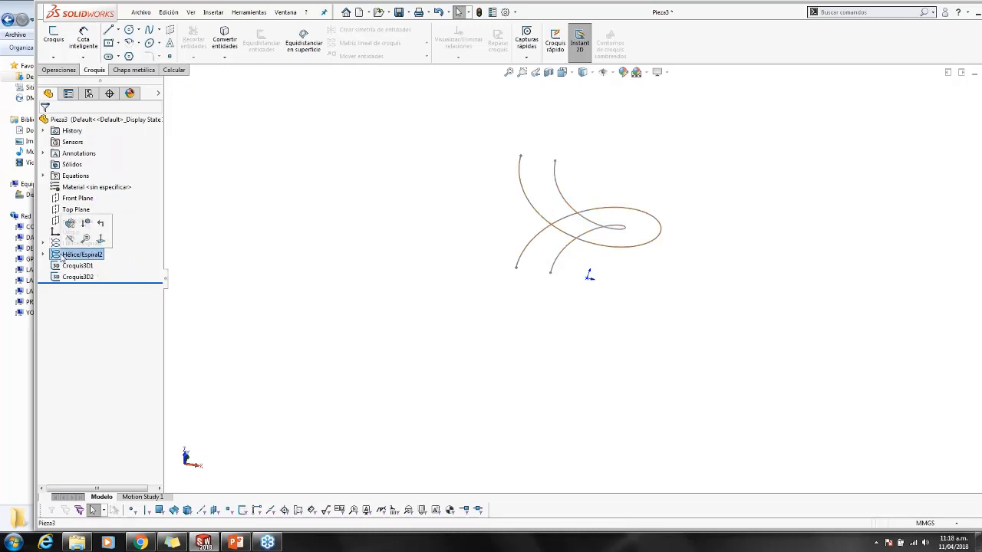
left_click(71, 239)
mouse_move(577, 275)
middle_mouse_down()
mouse_move(663, 253)
mouse_move(639, 320)
mouse_move(534, 212)
mouse_move(397, 281)
mouse_move(438, 350)
mouse_move(892, 404)
mouse_move(778, 351)
mouse_move(721, 349)
middle_mouse_up()
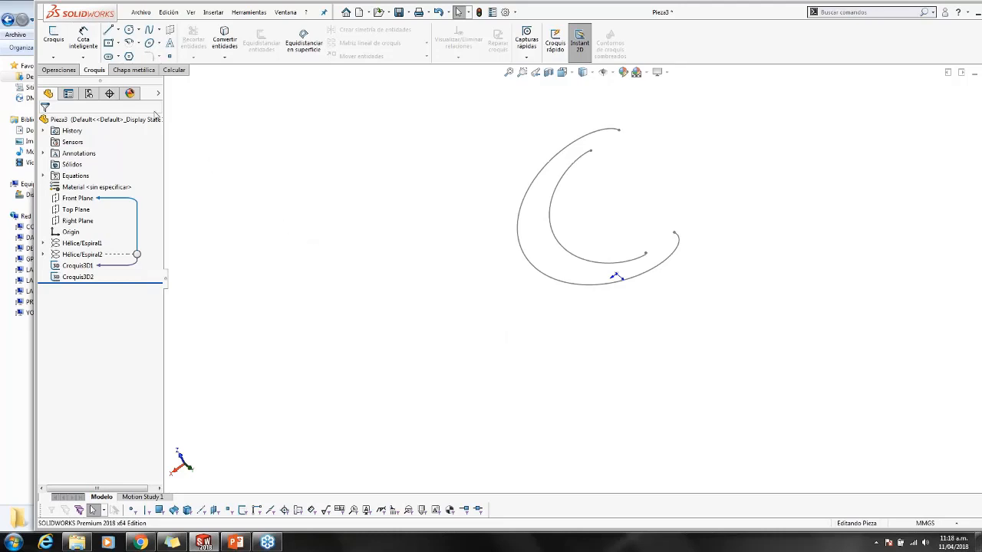
Start a sheet metal Lofted Bend (Pliegue recubierto) feature
left_click(120, 71)
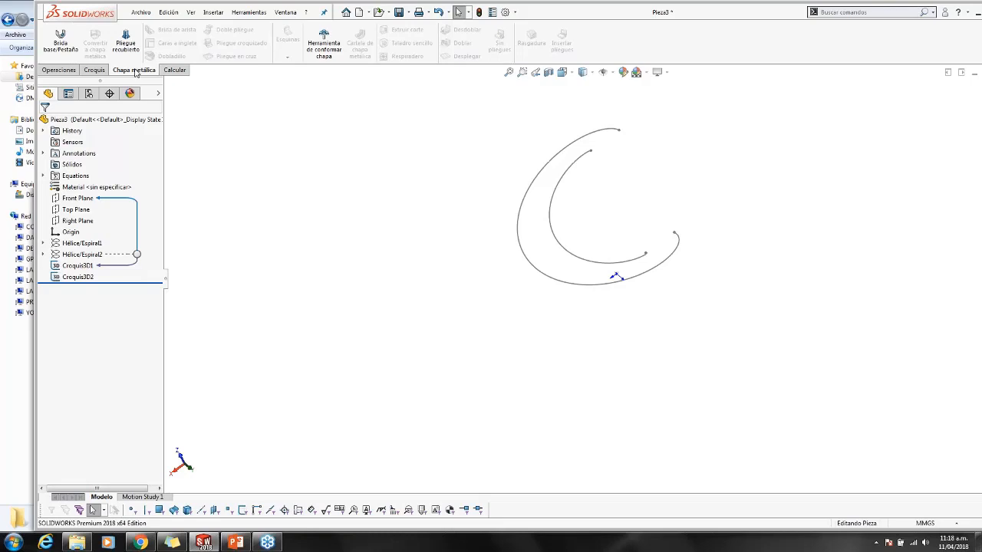
right_click(135, 72)
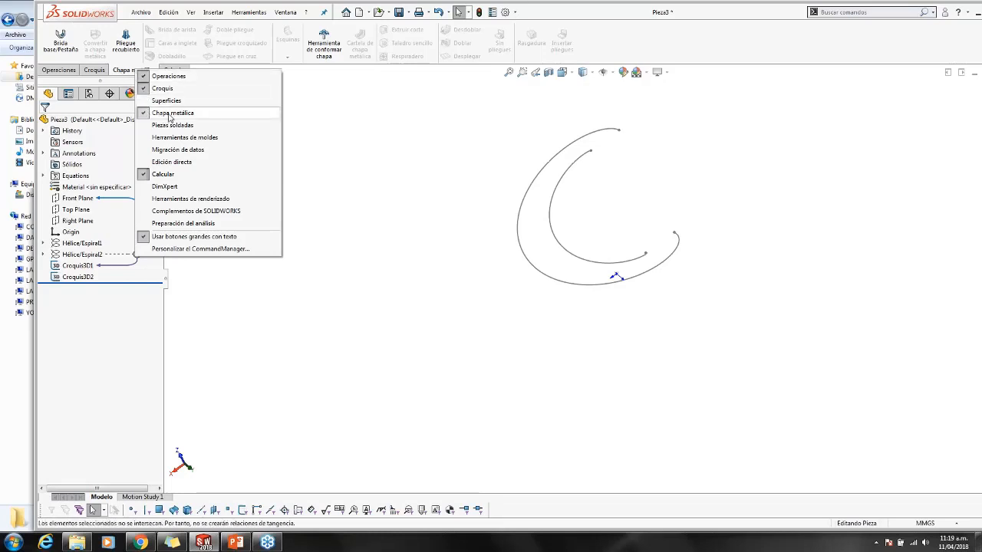
left_click(335, 136)
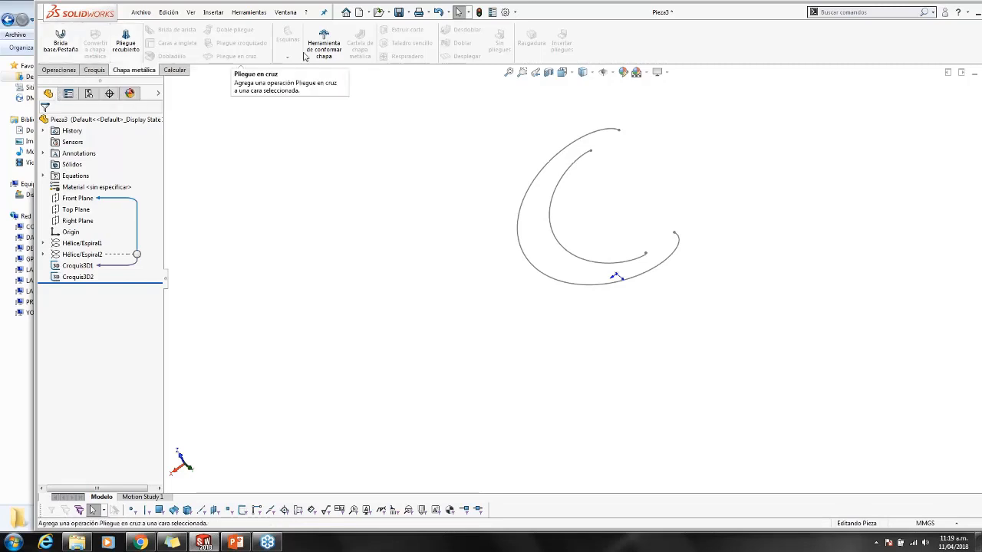
left_click(132, 44)
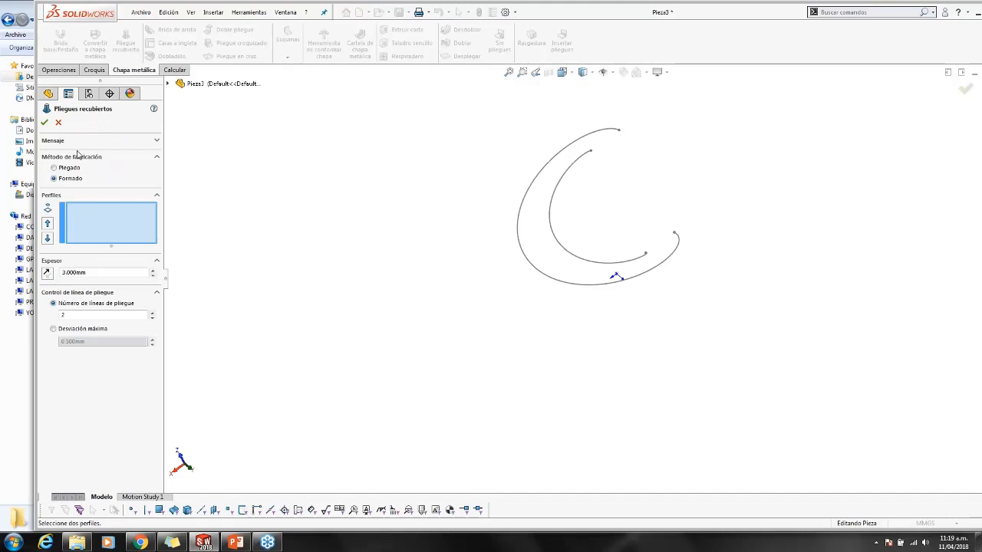
left_click(73, 169)
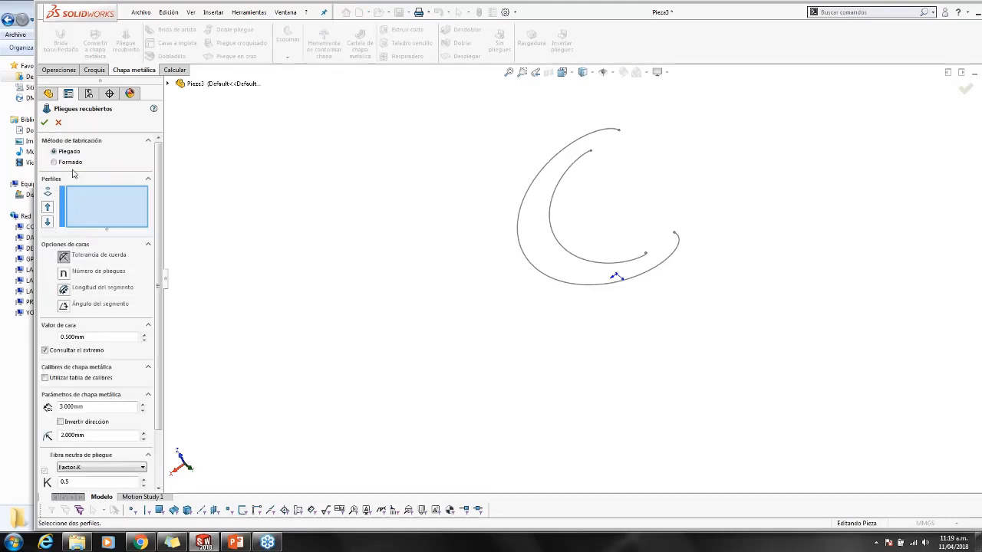
left_click(66, 163)
left_click(66, 168)
left_click(9, 136)
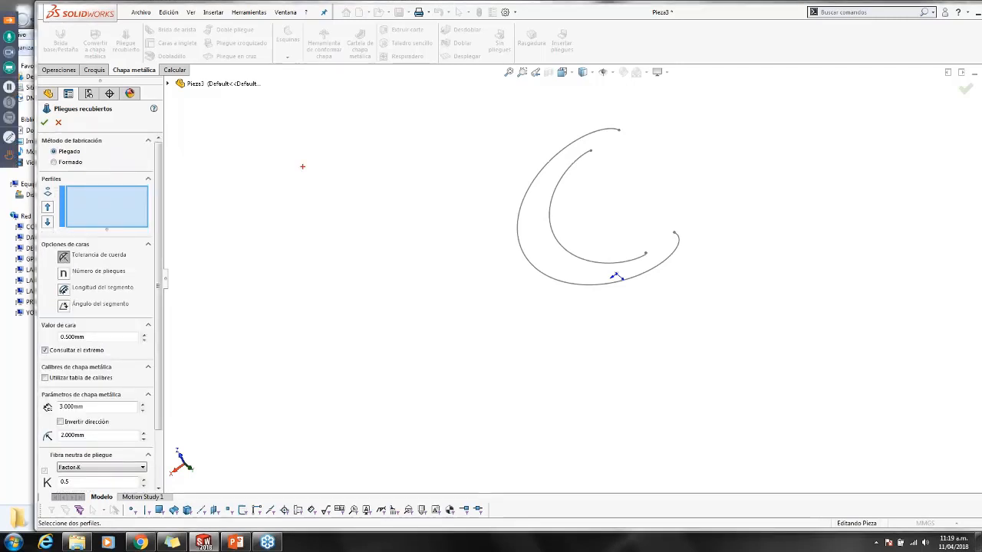
mouse_move(303, 166)
left_mouse_down()
mouse_move(303, 291)
mouse_move(412, 291)
left_mouse_up()
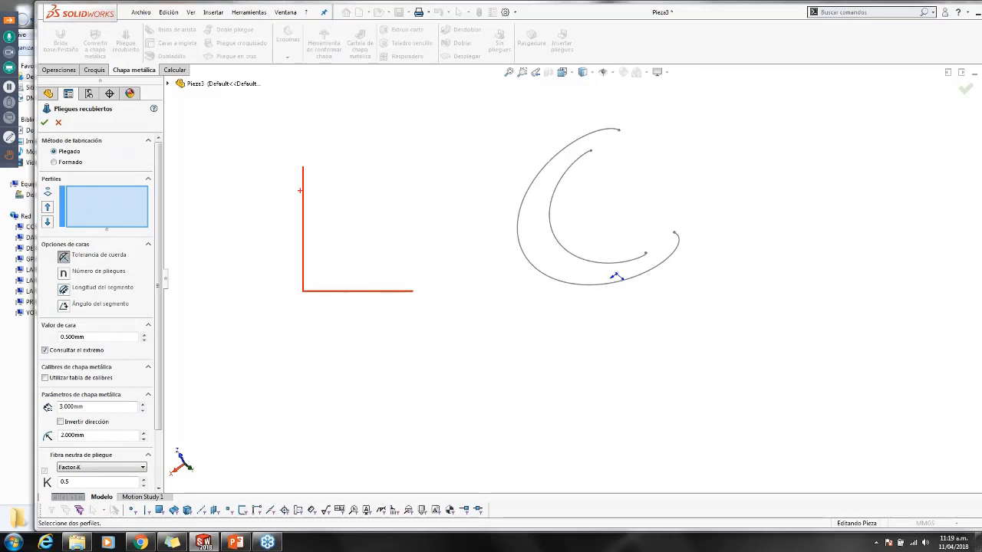
right_click(374, 296)
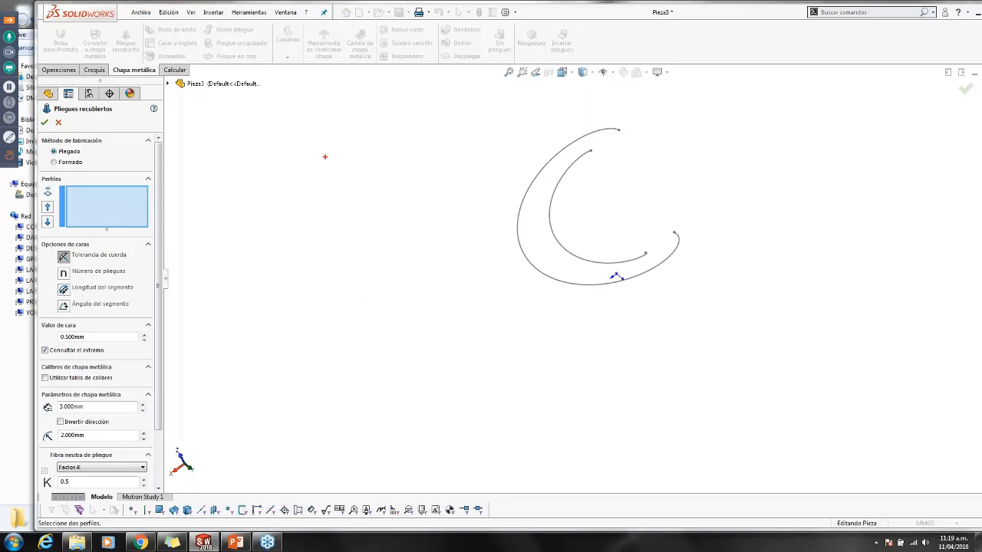
left_click_drag(287, 269, 307, 209)
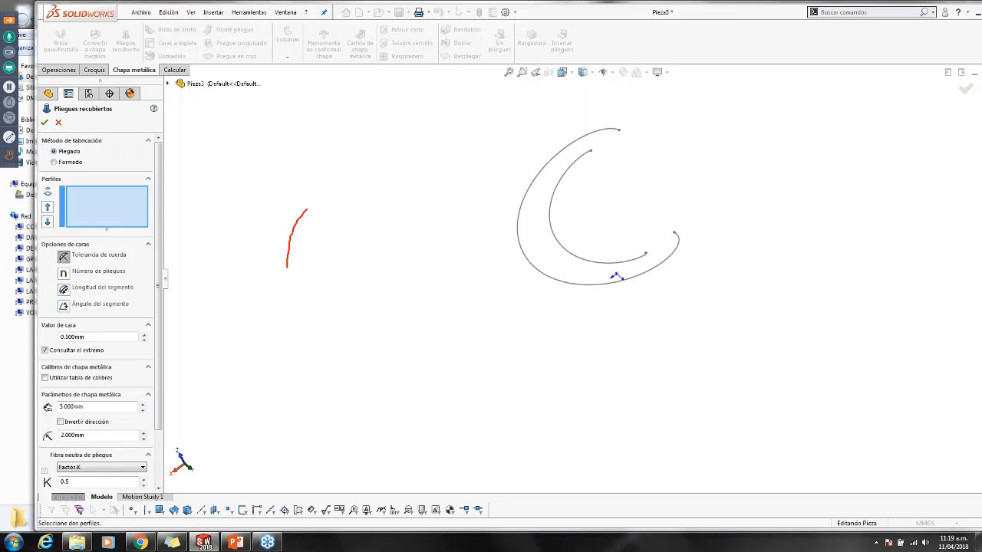
right_click(293, 238)
key("Escape")
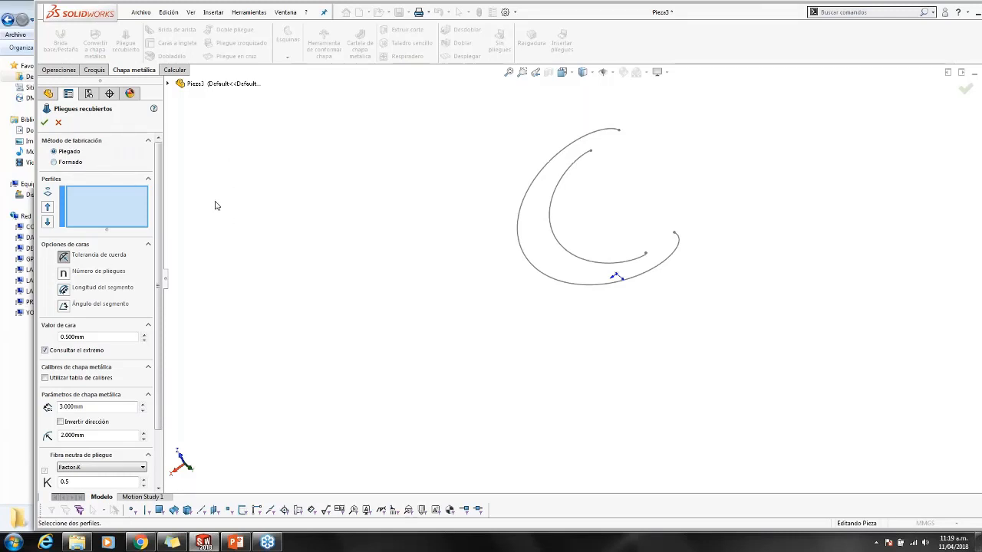
Set the lofted bend's manufacturing method to Formado and select the outer and inner 3D sketches as its profiles
left_click(70, 162)
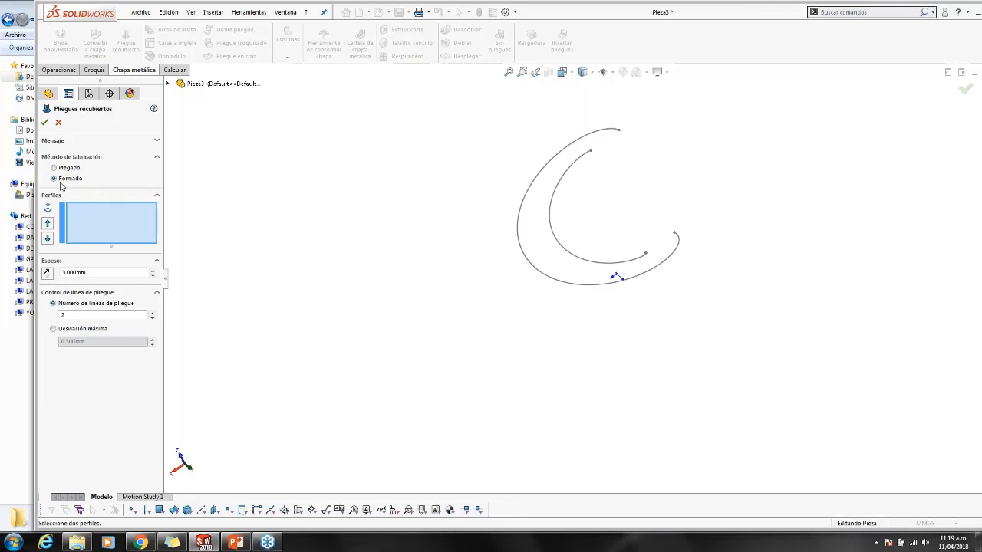
left_click(111, 219)
middle_click_drag(505, 283, 487, 261)
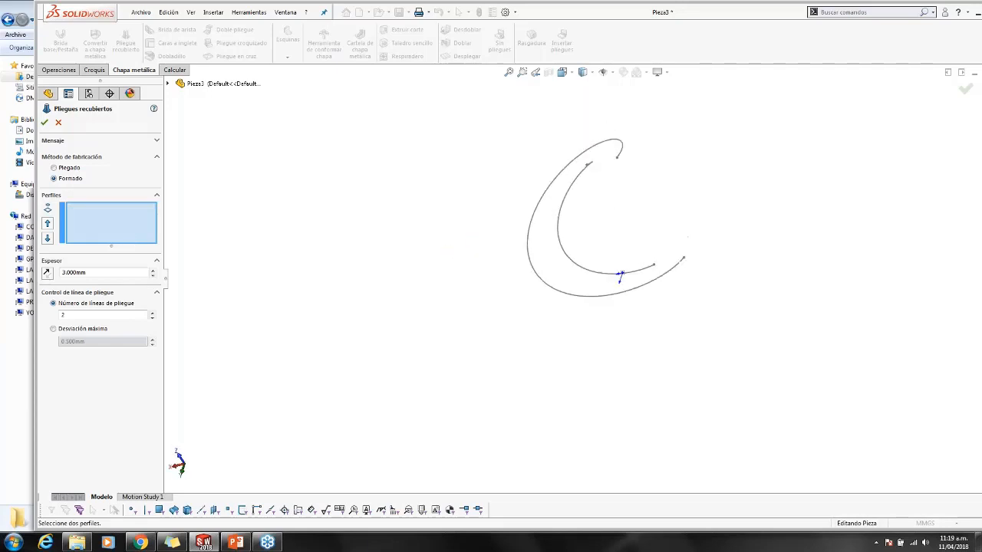
left_click(619, 155)
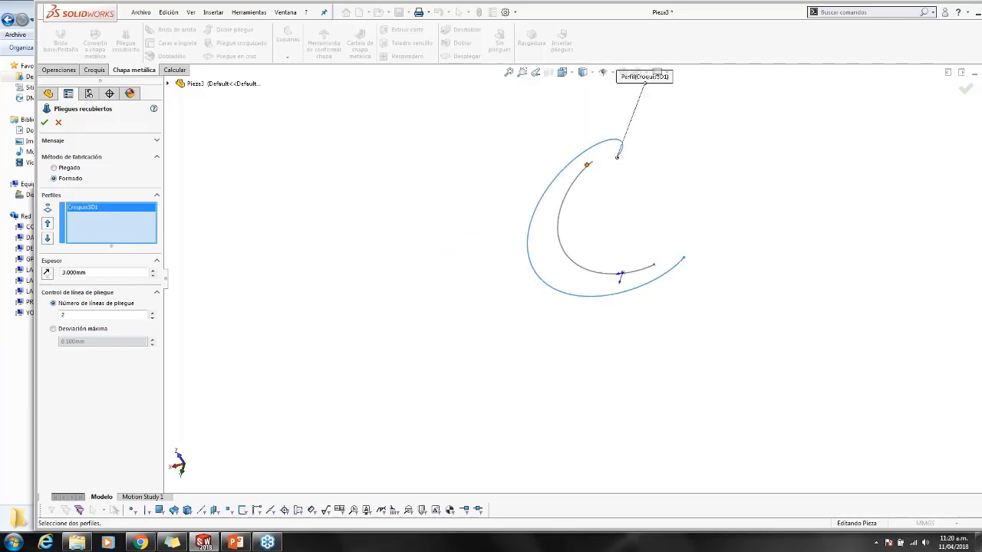
left_click(587, 164)
middle_click_drag(601, 184, 641, 175)
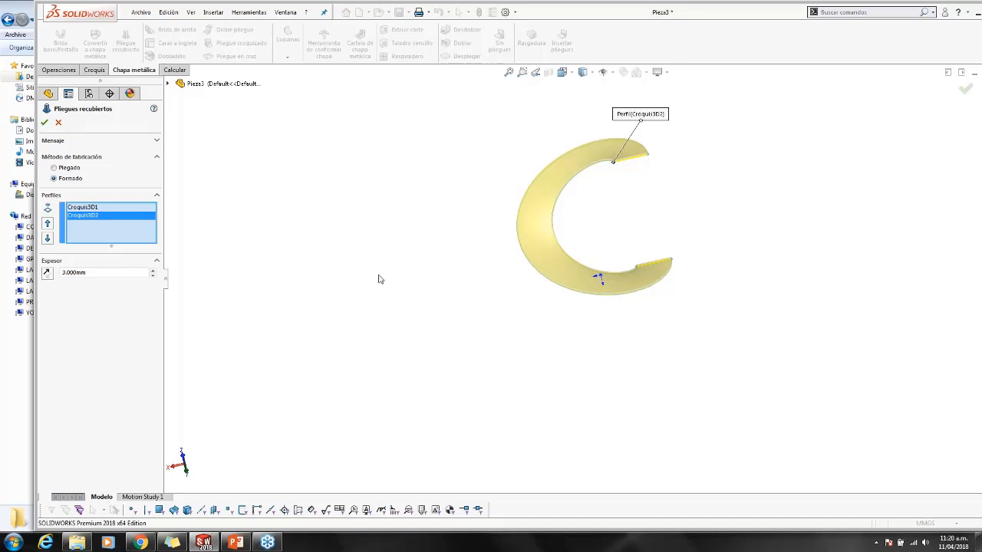
Check both profiles and complete the lofted bend with a 3 mm thickness
left_click(84, 209)
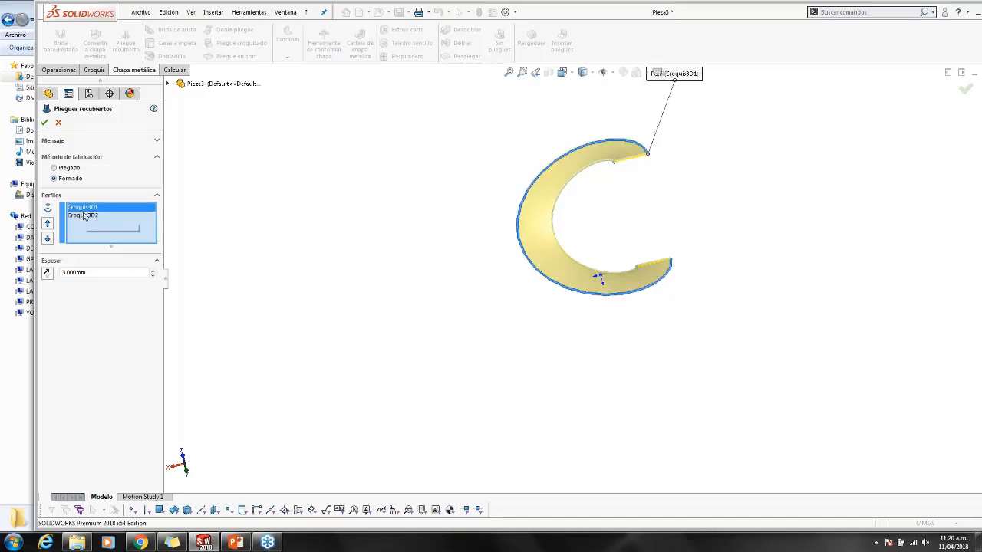
left_click(82, 215)
left_click(78, 208)
left_click(79, 217)
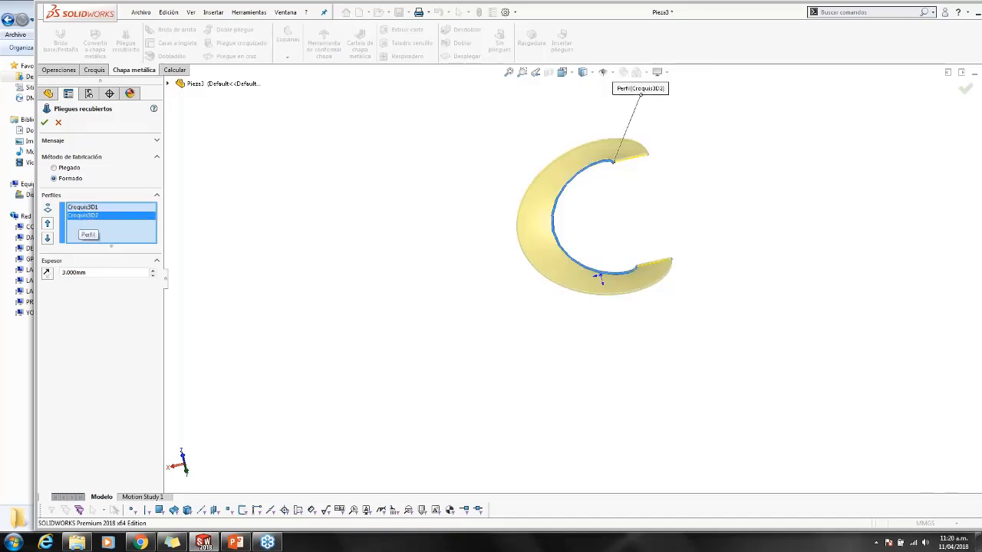
left_click(62, 274)
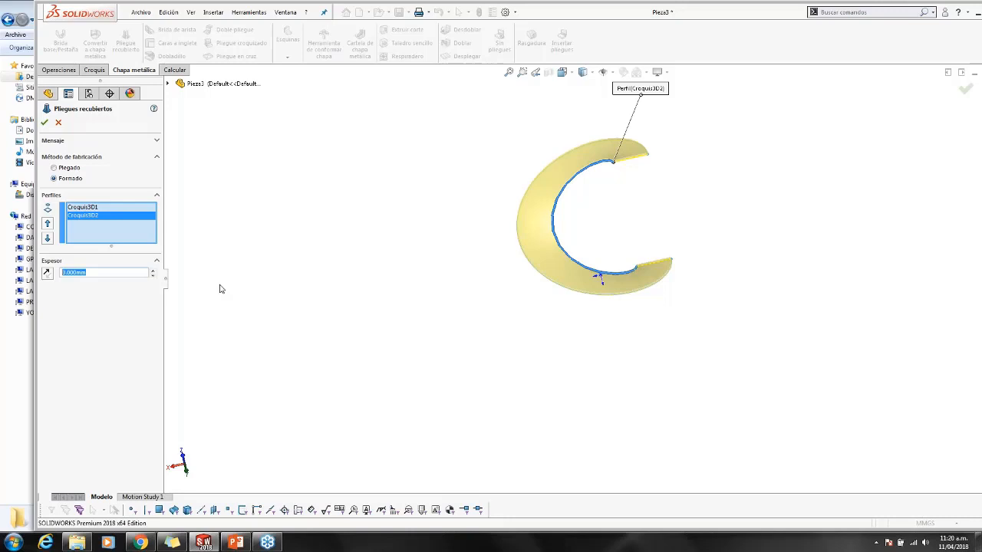
left_click(45, 123)
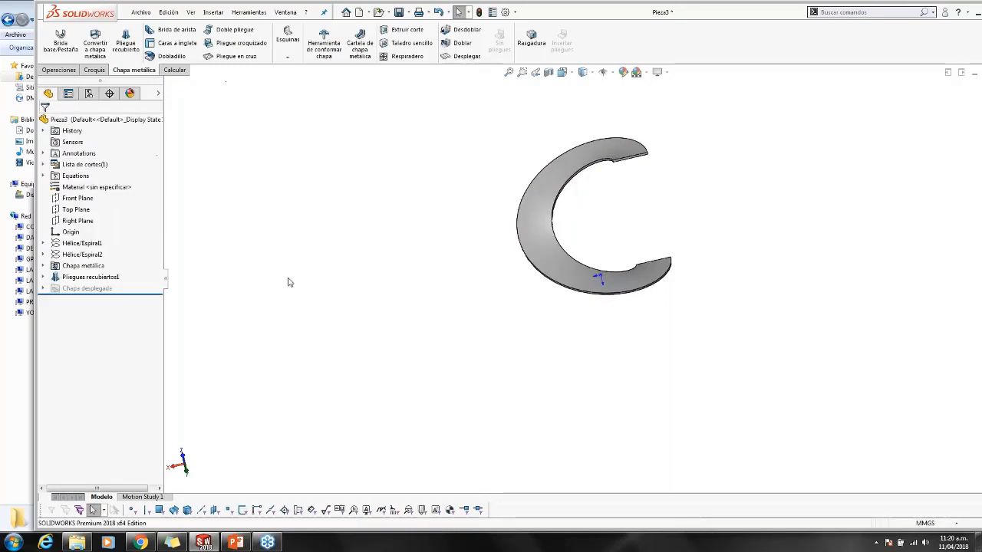
Unsuppress the flat pattern (Chapa desplegada) to unfold the helical sheet metal part
left_click(9, 137)
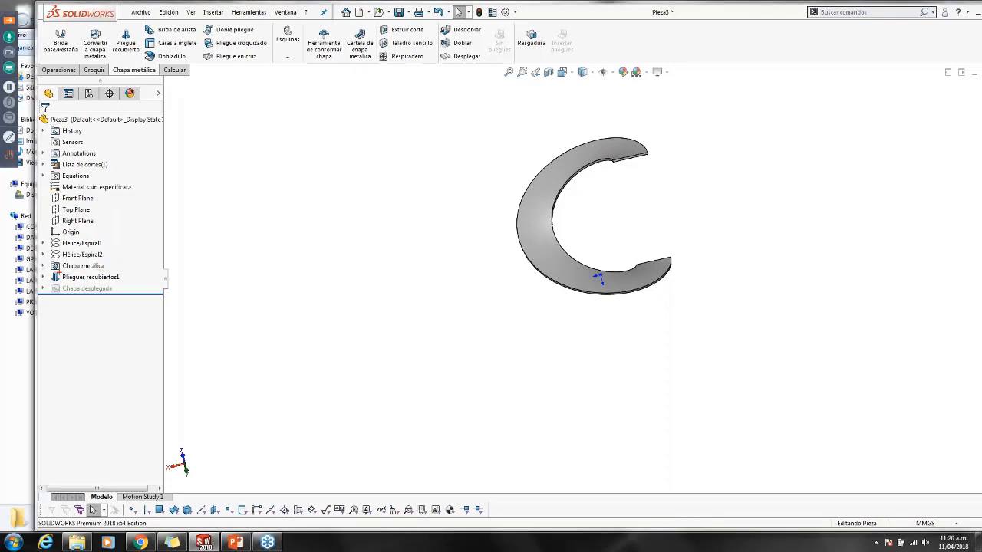
mouse_move(601, 220)
middle_mouse_down()
mouse_move(637, 154)
mouse_move(527, 146)
mouse_move(410, 206)
mouse_move(486, 291)
middle_mouse_up()
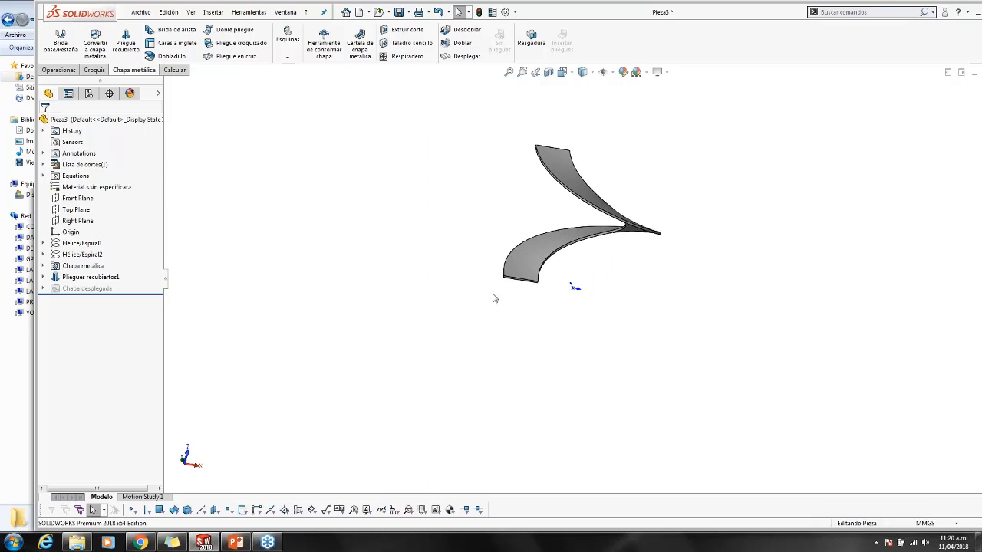
middle_click_drag(494, 294, 538, 237)
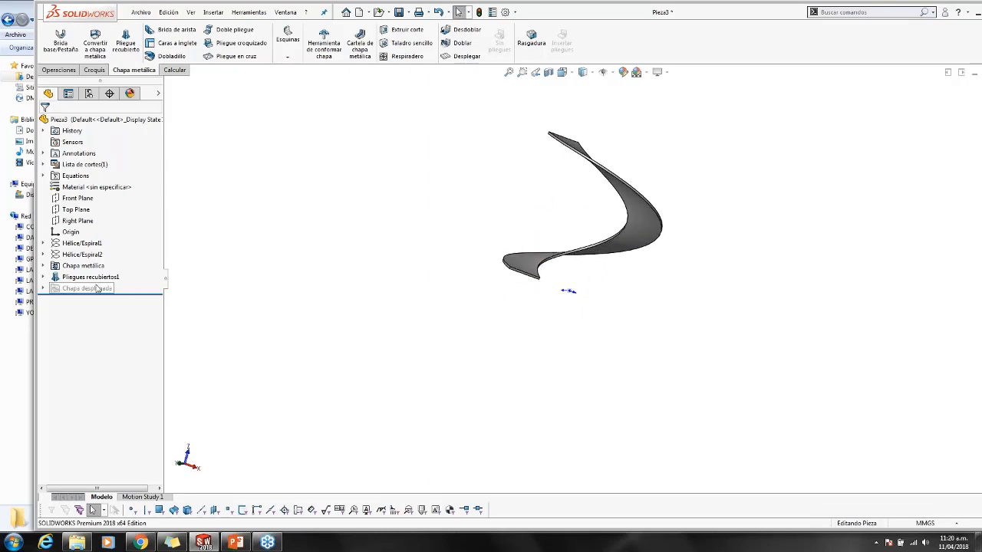
left_click(43, 289)
left_click(81, 299)
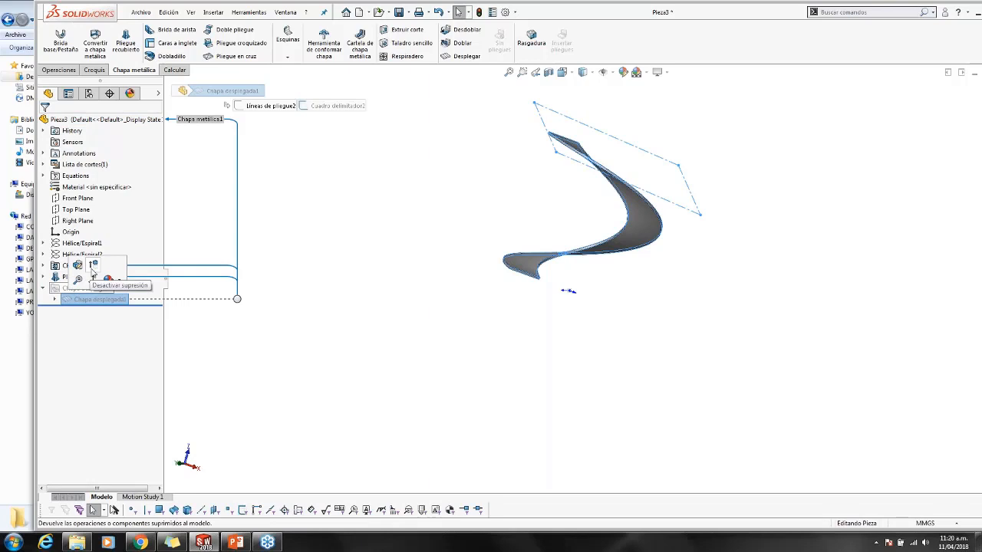
left_click(93, 266)
Orient the view normal to the flattened sheet's face
middle_click_drag(528, 300, 606, 187)
mouse_move(671, 238)
middle_mouse_down()
mouse_move(679, 188)
mouse_move(644, 322)
mouse_move(713, 241)
mouse_move(679, 233)
middle_mouse_up()
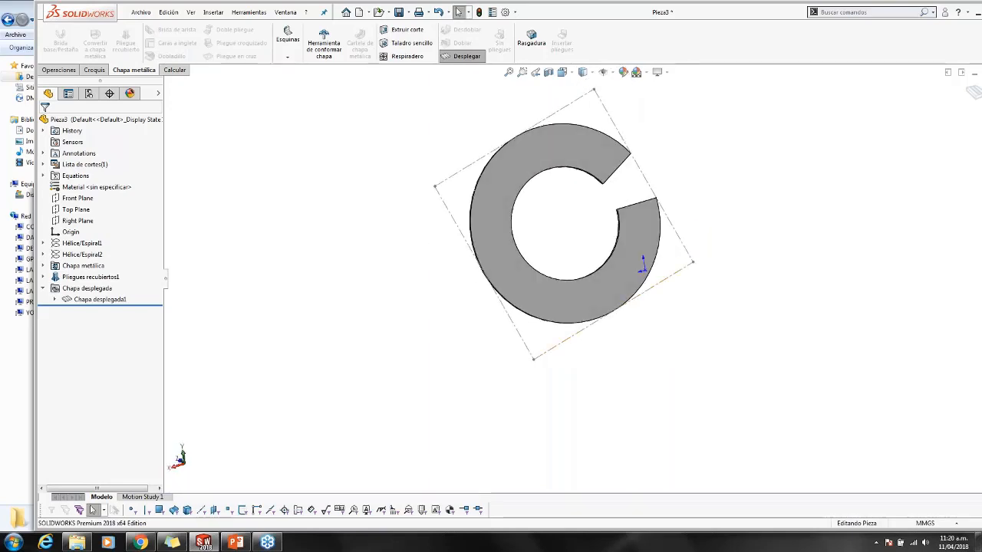
left_click(641, 240)
left_click(721, 178)
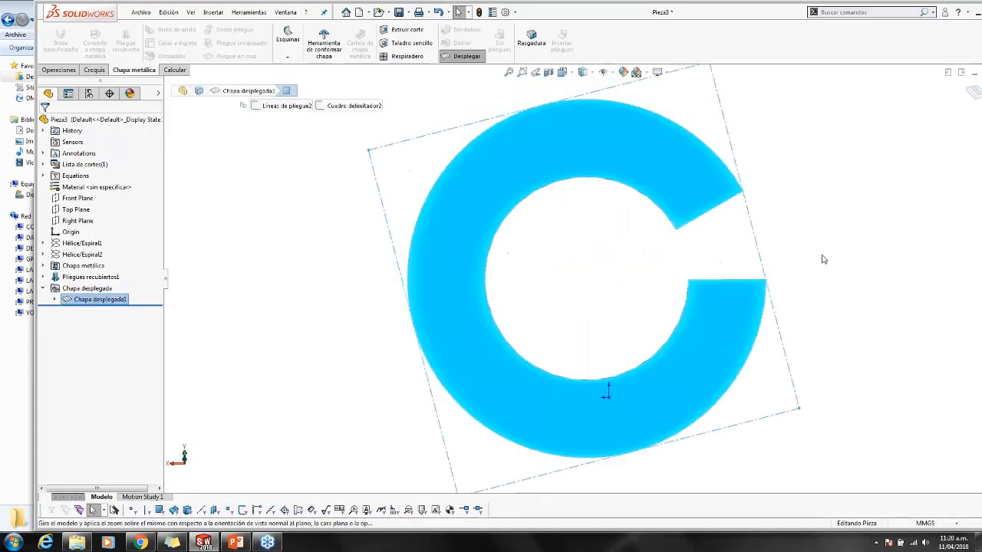
left_click(823, 260)
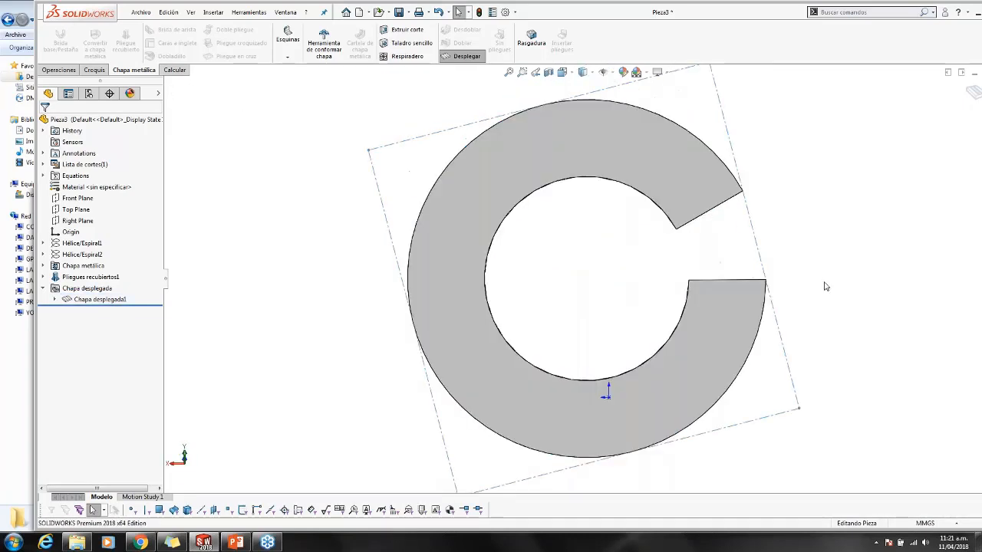
Switch to PowerPoint to review the gap angle α calculated on the EJEMPLO slide, and return to SOLIDWORKS
left_click(236, 545)
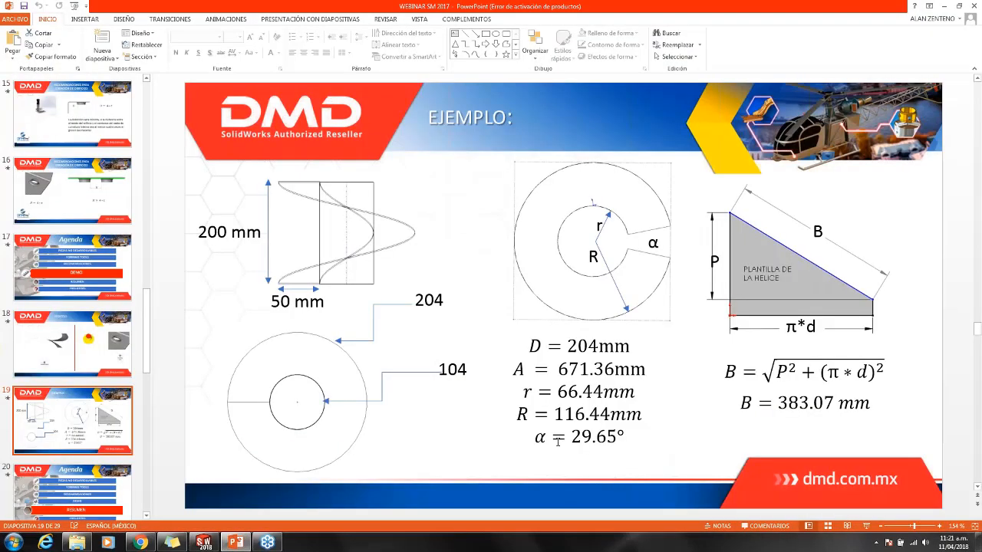
left_click(552, 439)
left_click(593, 466)
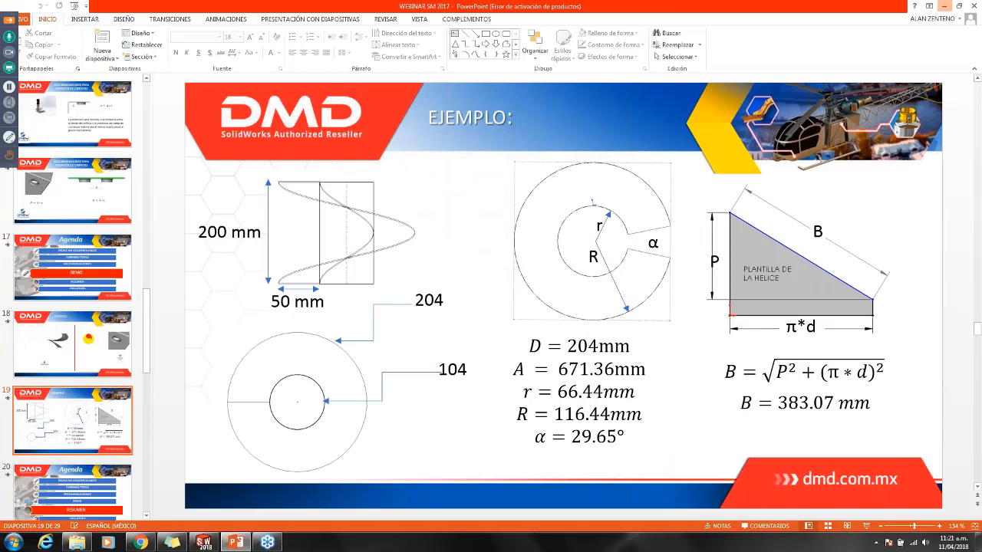
left_click(944, 6)
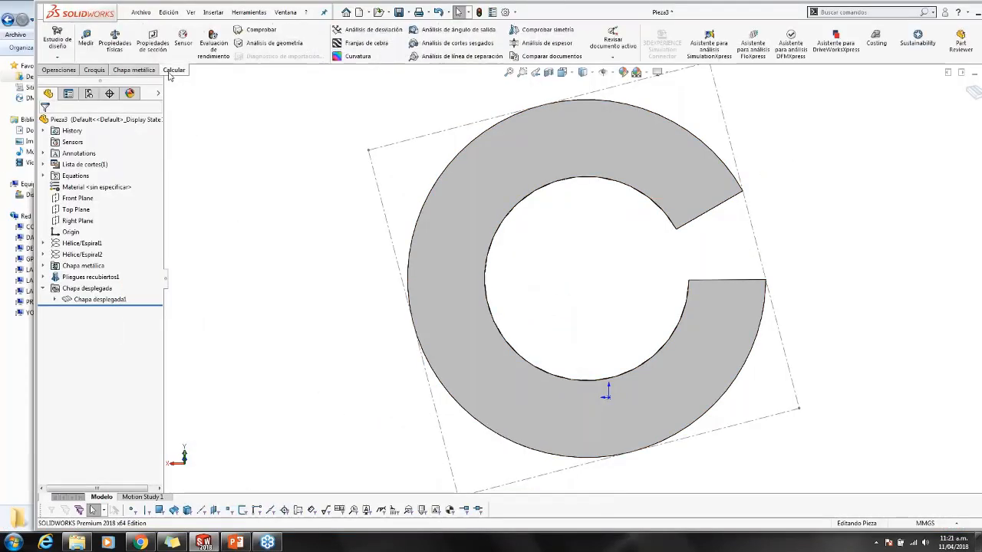
Measure the angle between the two straight end edges of the flat pattern, and close the measurement
left_click(86, 39)
left_click_drag(755, 109, 356, 96)
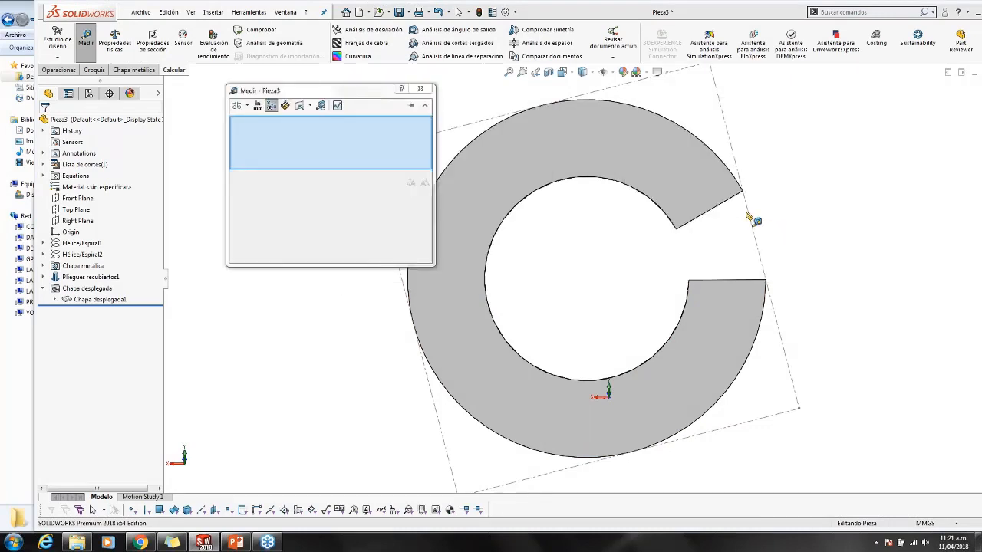
left_click(732, 198)
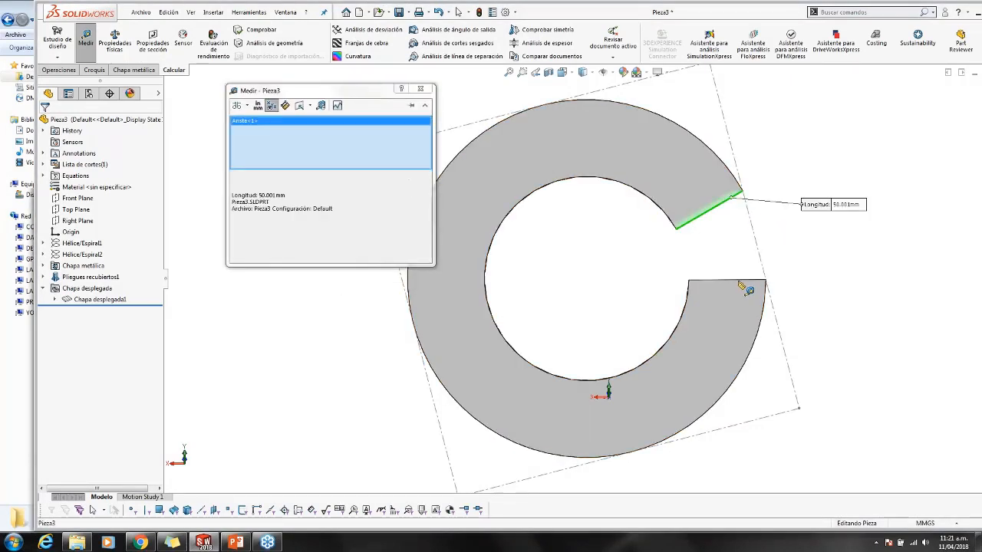
left_click(736, 282)
left_click(282, 202)
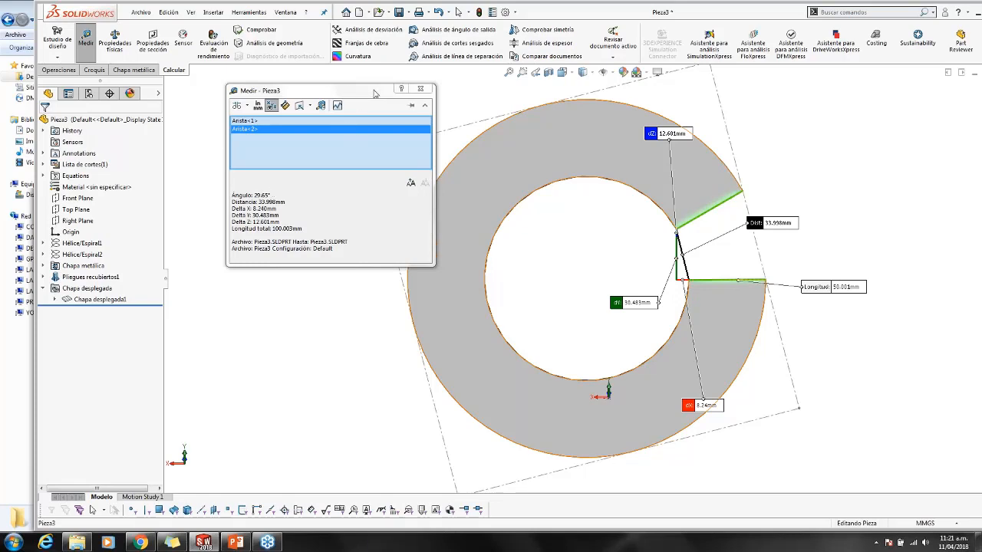
left_click(421, 90)
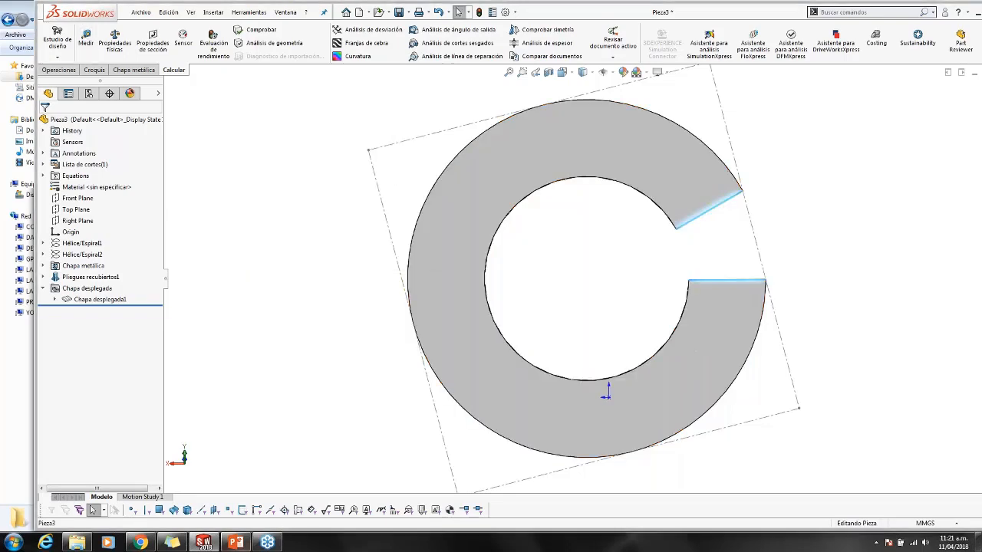
Switch to PowerPoint and examine the calculated values of A and r on the EJEMPLO slide
left_click(236, 543)
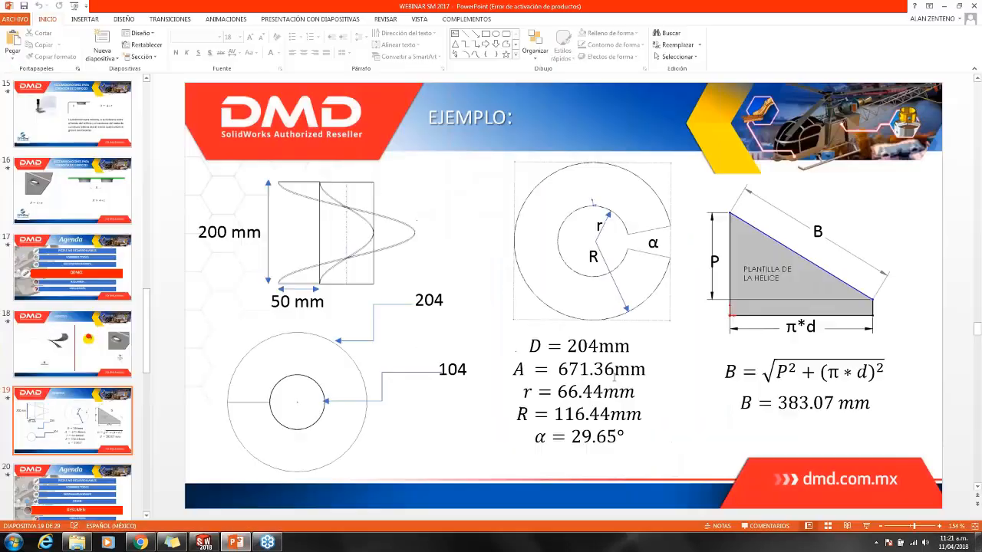
double_click(528, 369)
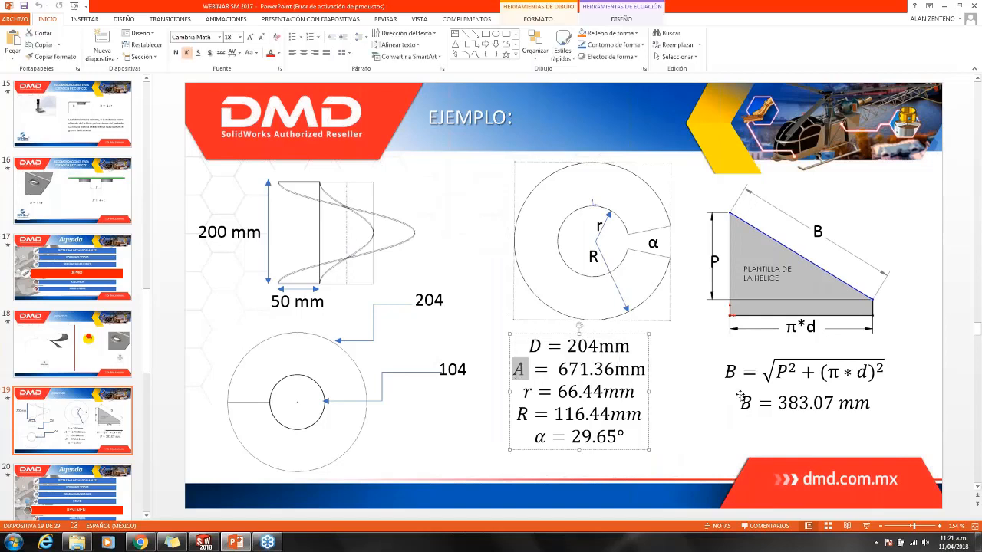
double_click(529, 393)
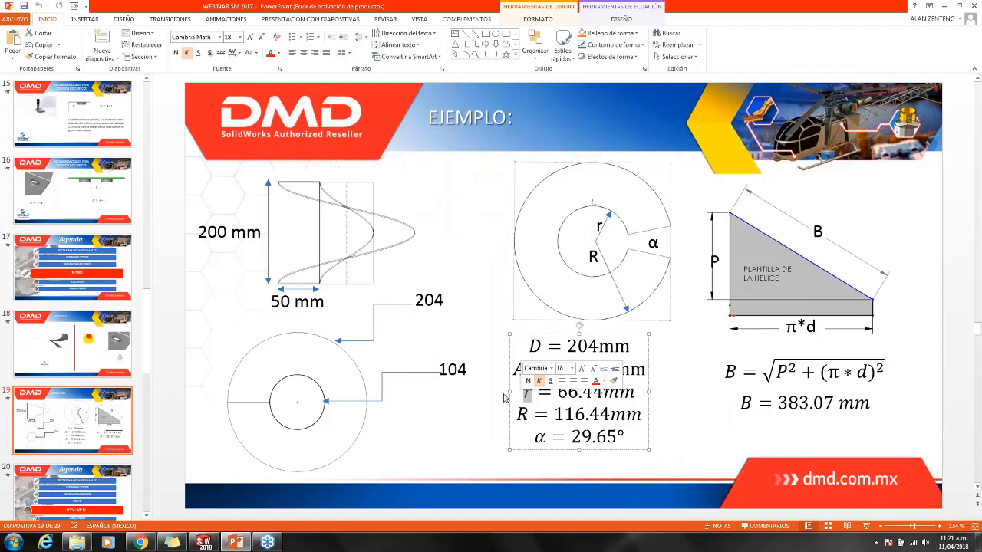
Switch to SOLIDWORKS and sketch a circle about 178 mm in diameter on the flat pattern's face, centred inside its inner opening
key("alt+Tab")
left_click(445, 242)
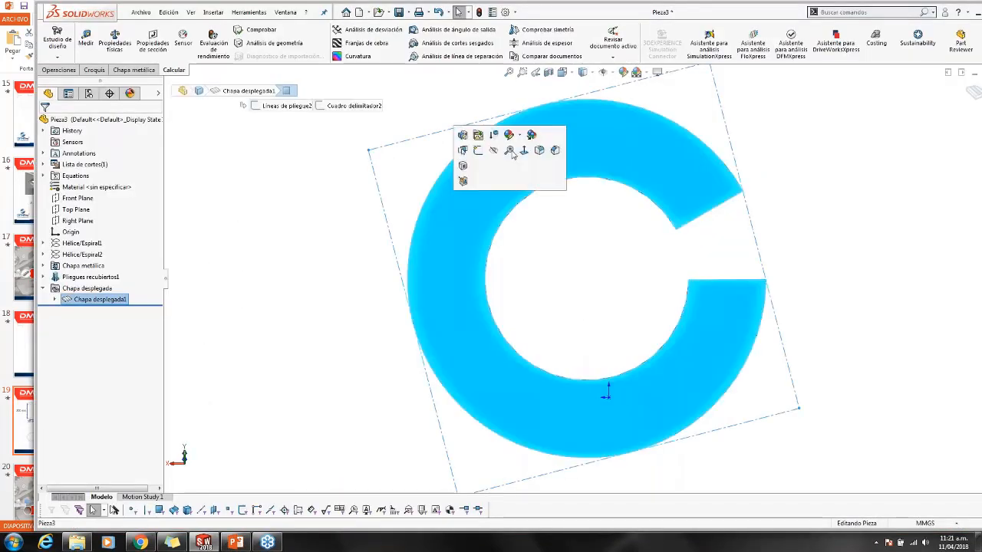
left_click(478, 151)
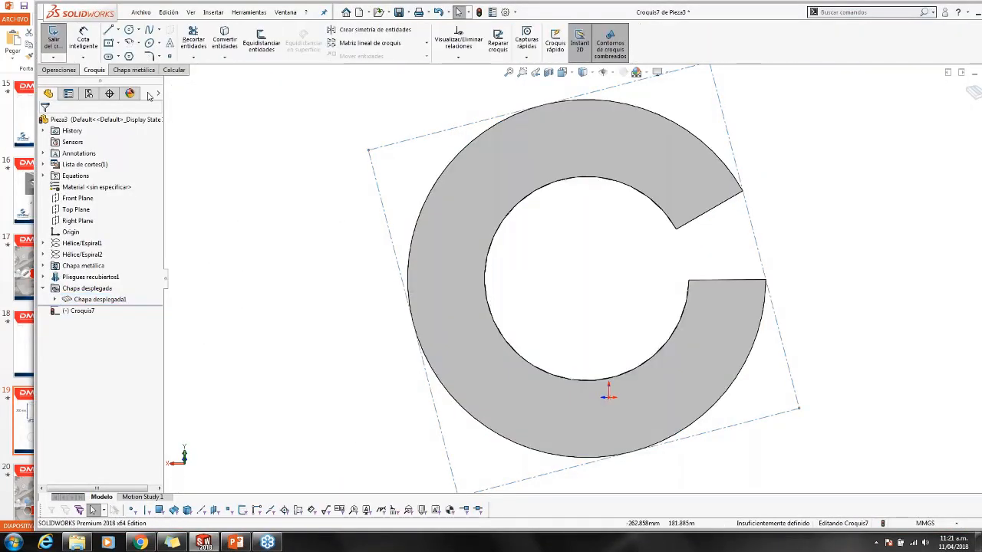
left_click(129, 31)
left_click(585, 264)
left_click(477, 187)
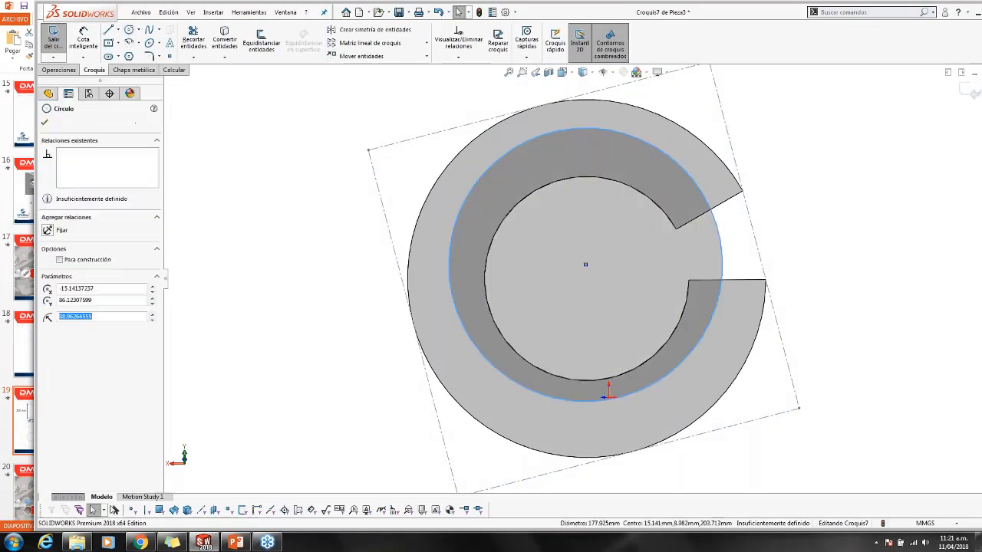
key("Escape")
Make the circle tangent to the flat pattern's outer edge and coincident with the outer corner of the slanted end edge
left_click(459, 154, "ctrl")
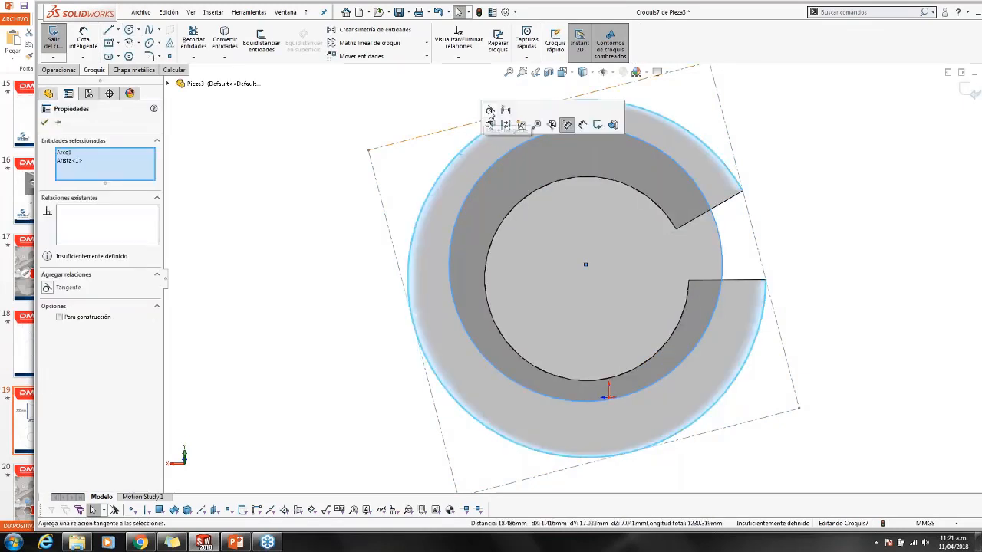
left_click(565, 125)
left_click(769, 237)
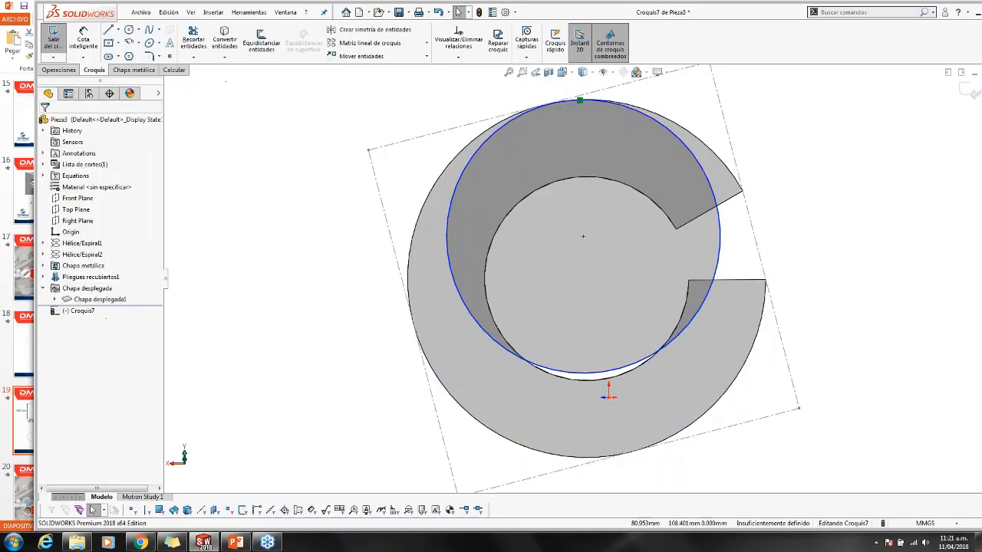
left_click(720, 218)
left_click(742, 191, "ctrl")
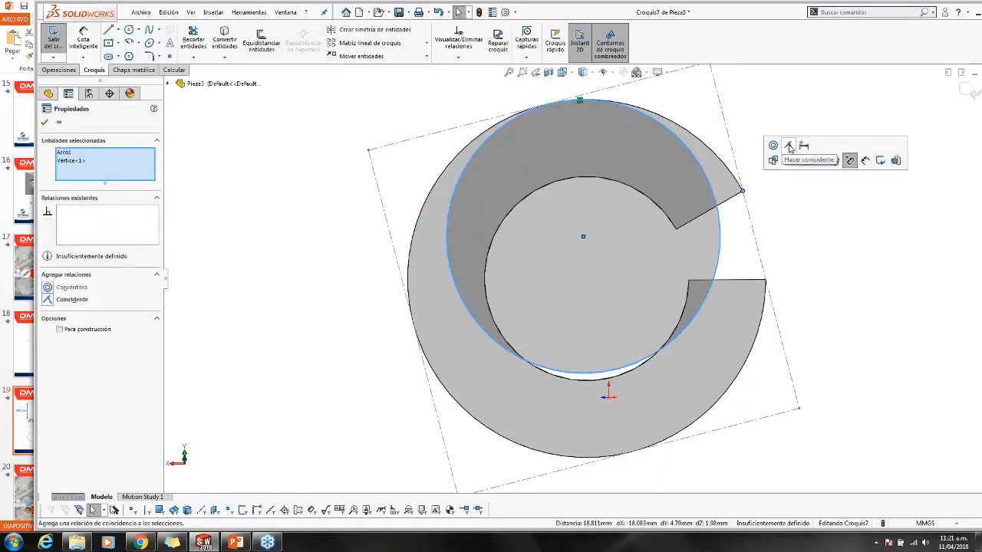
left_click(790, 147)
Try to fit the circle to the outer edge by reapplying tangency and enlarging it to about 224 mm in diameter
left_click(536, 364)
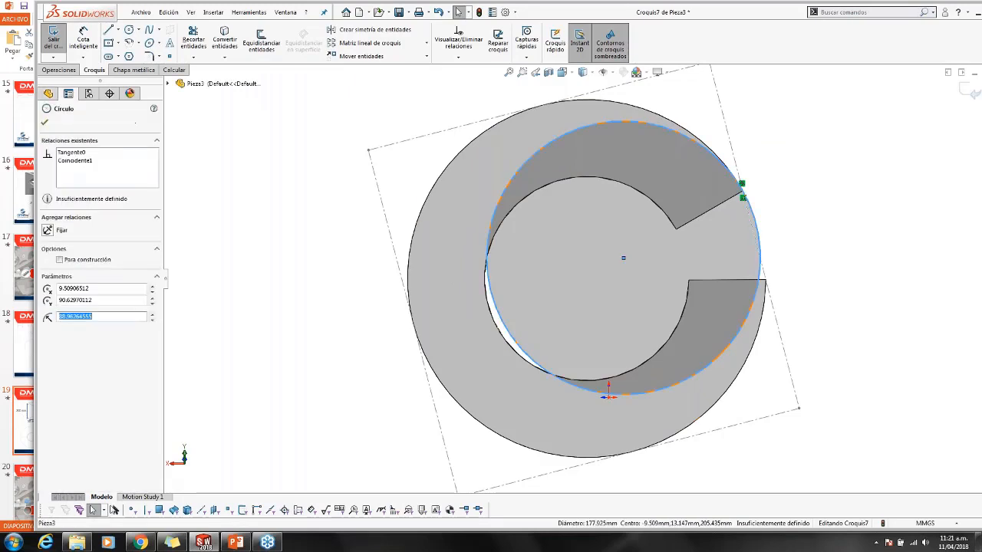
left_click(466, 414, "ctrl")
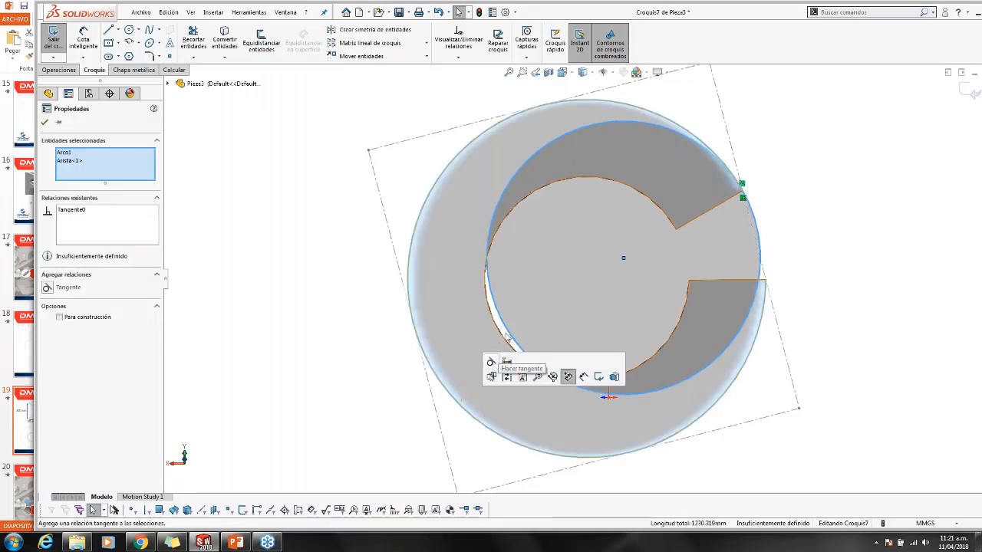
left_click(491, 362)
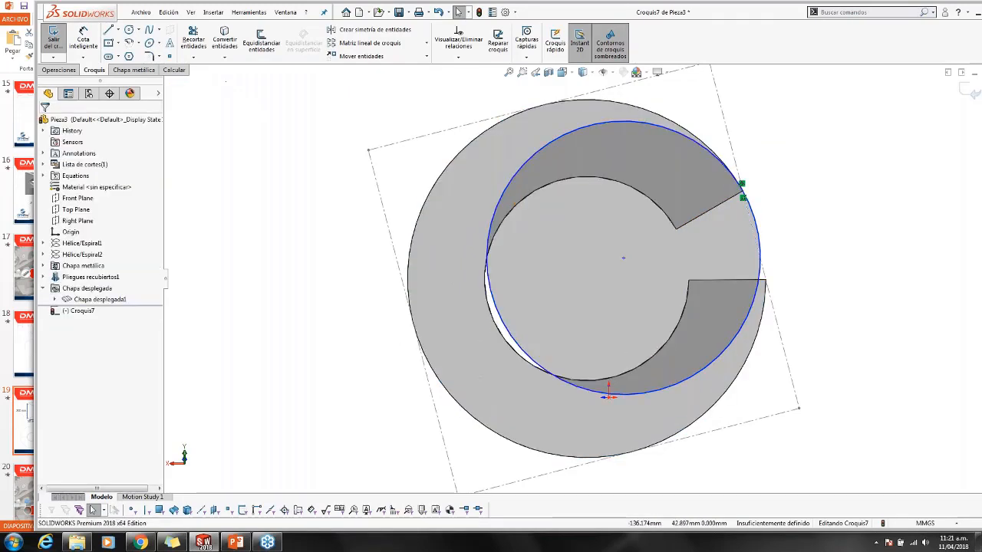
left_click(481, 244)
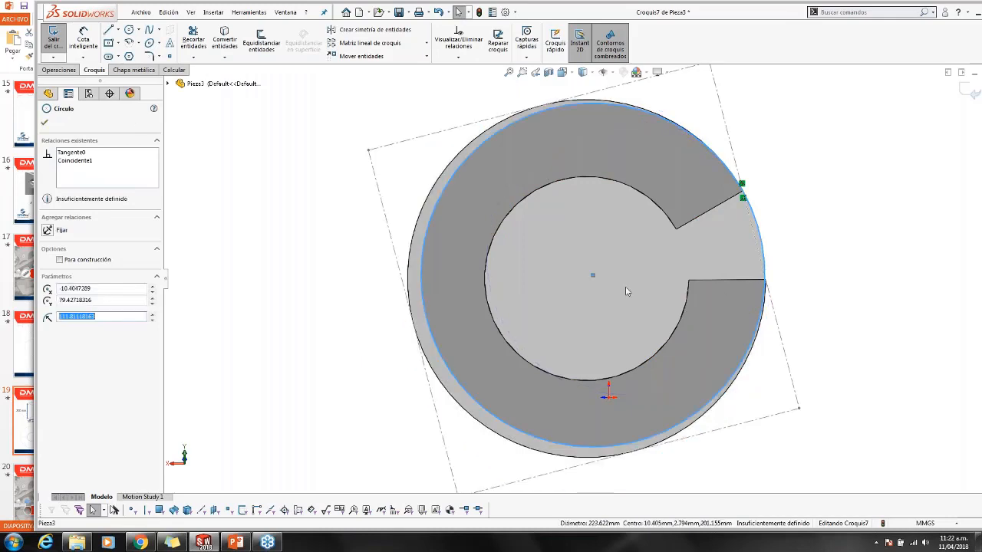
left_click(446, 416)
left_click(460, 404)
left_click(469, 395, "ctrl")
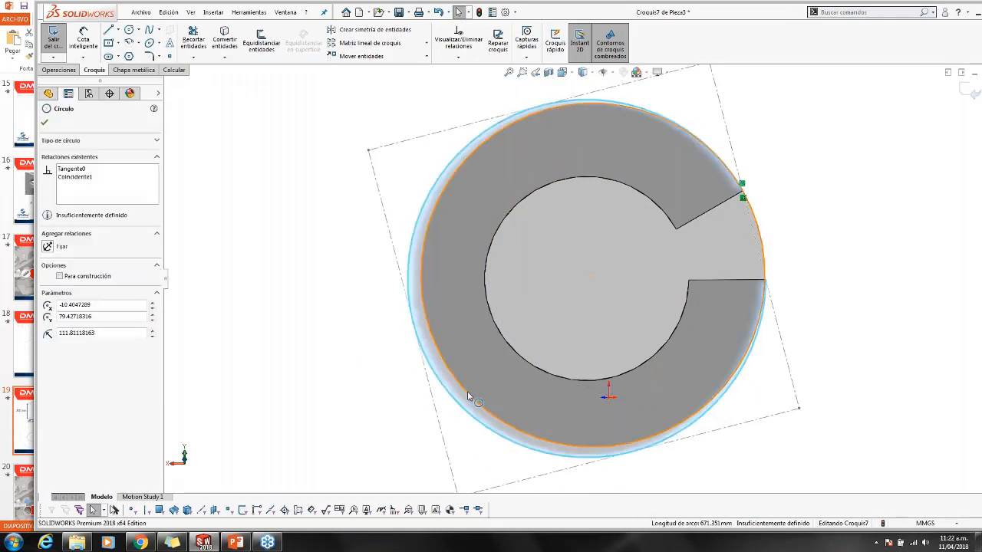
left_click(499, 349)
left_click(839, 357)
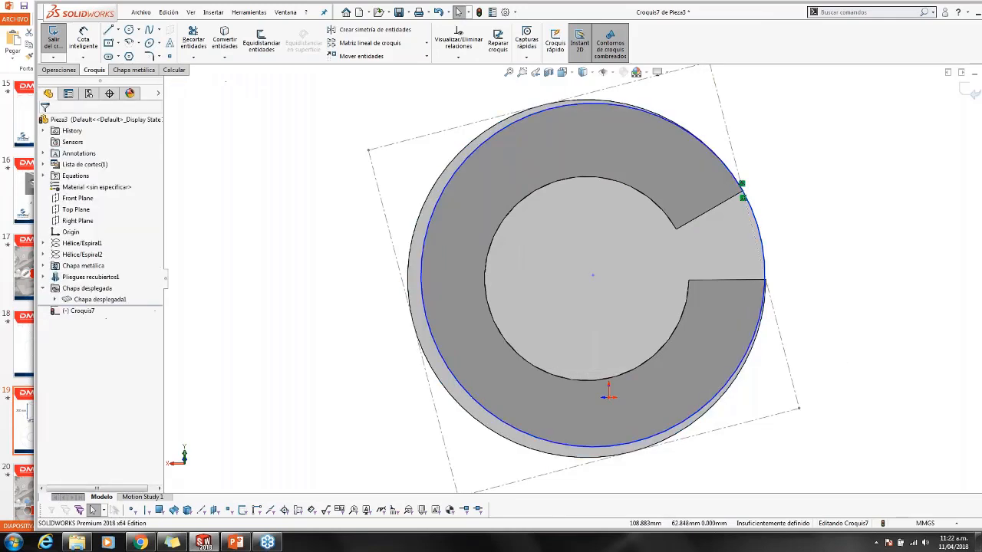
Make the circle coincident with the outer corner of the nearly horizontal end edge
left_click(766, 283)
scroll(765, 281, "down", 2)
left_click_drag(746, 268, 717, 269)
left_click(746, 273)
left_click(741, 247, "ctrl")
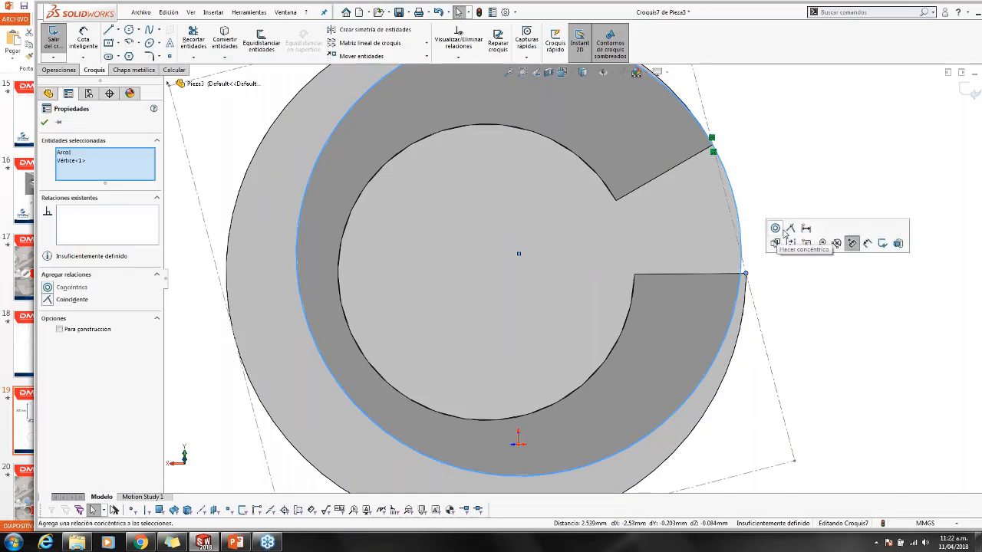
left_click(789, 230)
left_click(809, 266)
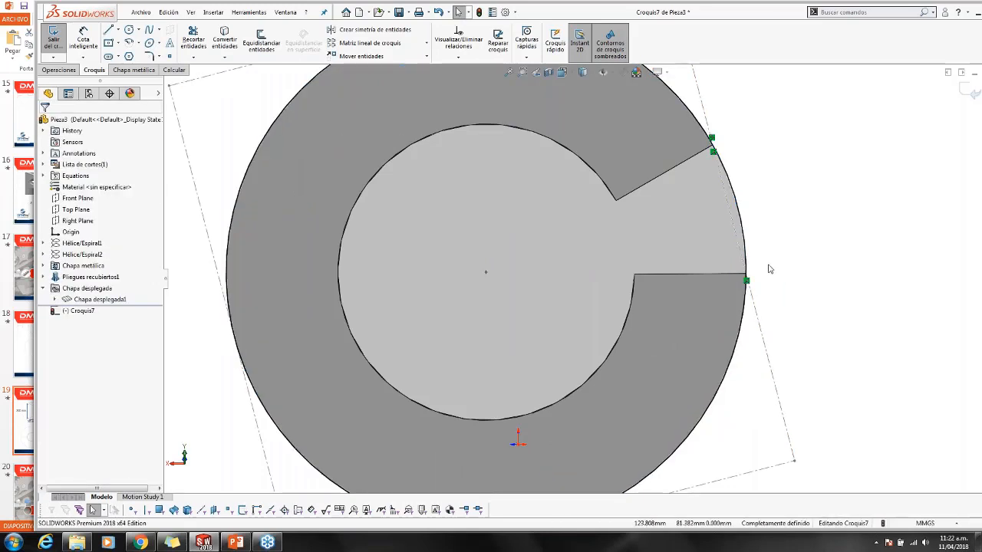
Sketch a line from the circle's centre to the nearly horizontal end edge's inner corner, and compare its length with r on the PowerPoint slide
key("l")
left_click(485, 273)
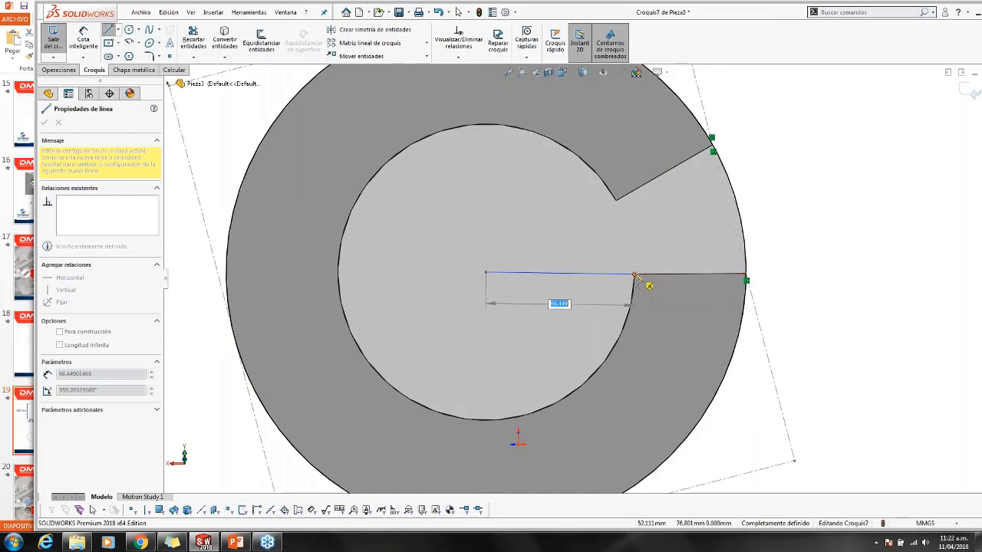
left_click(635, 275)
key("Escape")
left_click(562, 274)
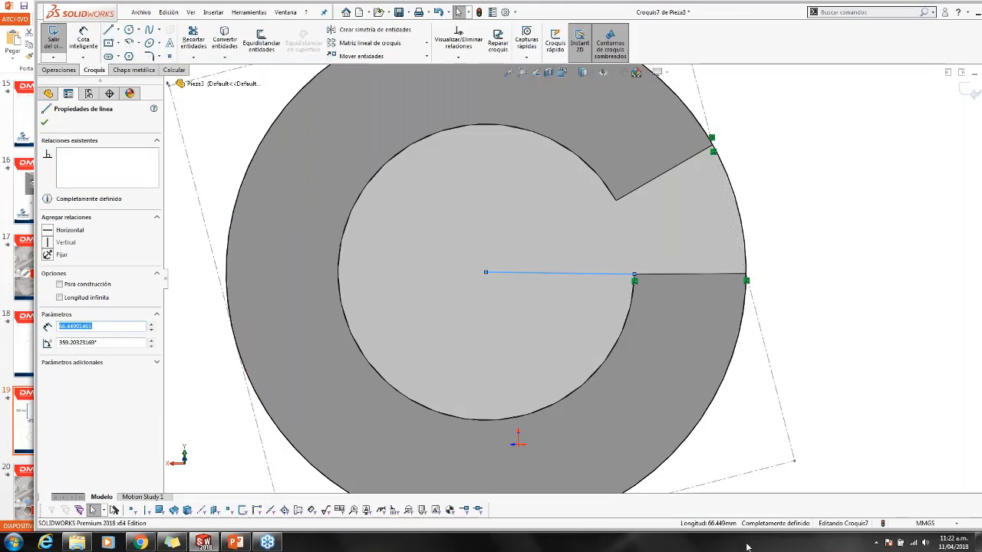
key("alt+Tab")
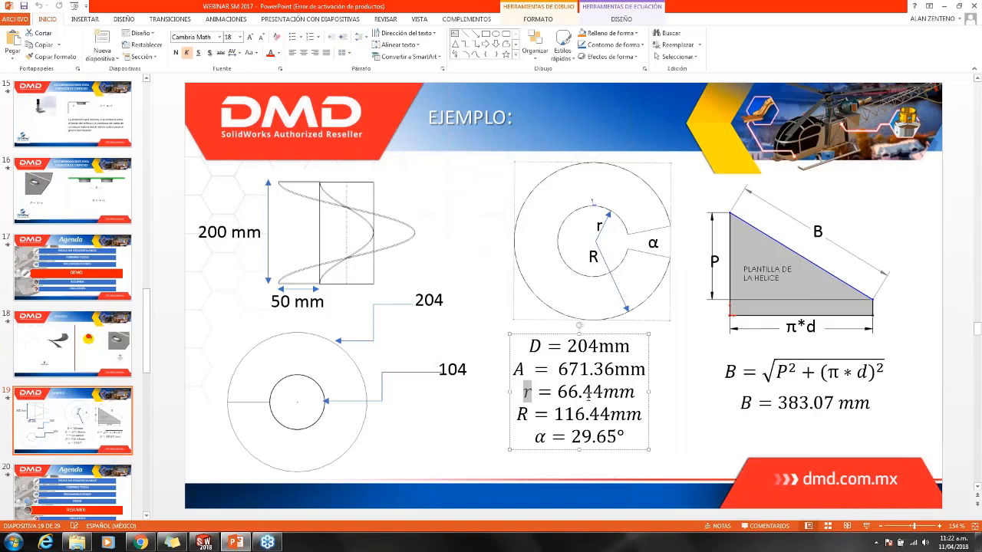
key("alt+Tab")
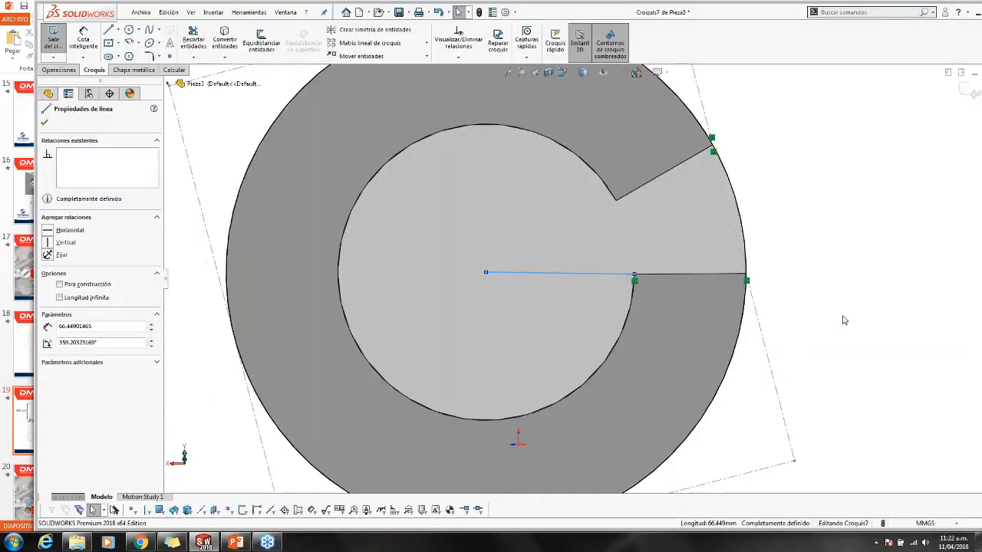
Sketch a line from the circle's centre to the slanted end edge's outer corner, and compare its length with R on the PowerPoint slide
key("l")
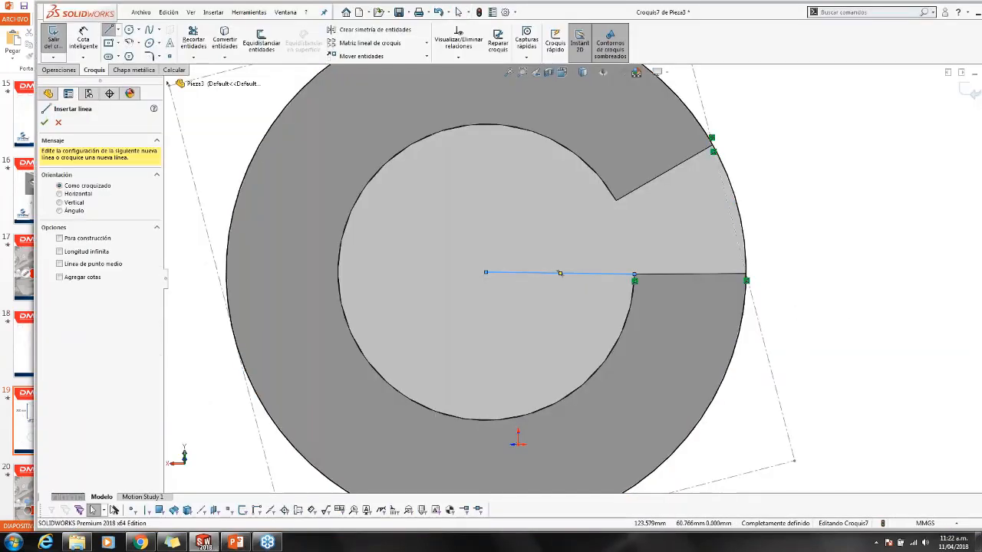
left_click(485, 272)
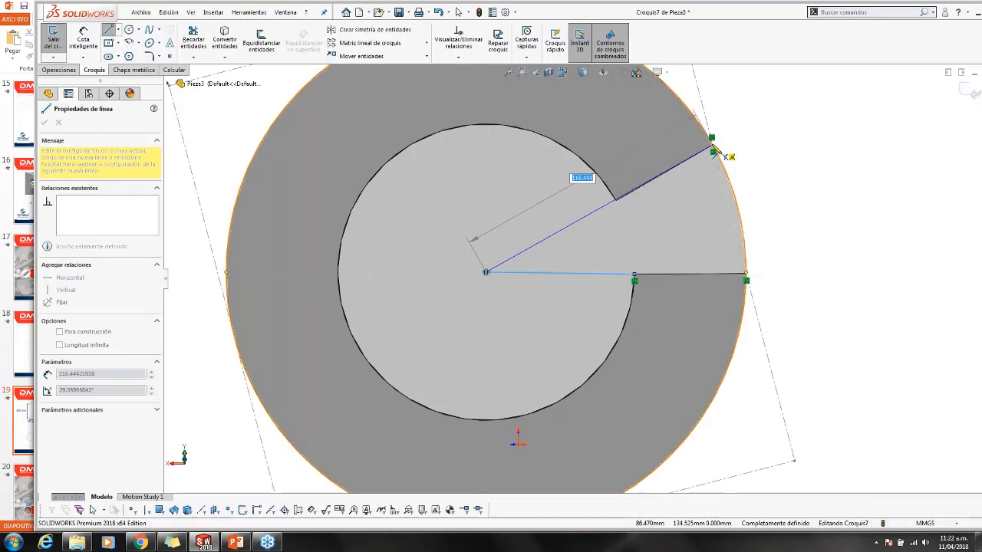
left_click(711, 150)
key("Escape")
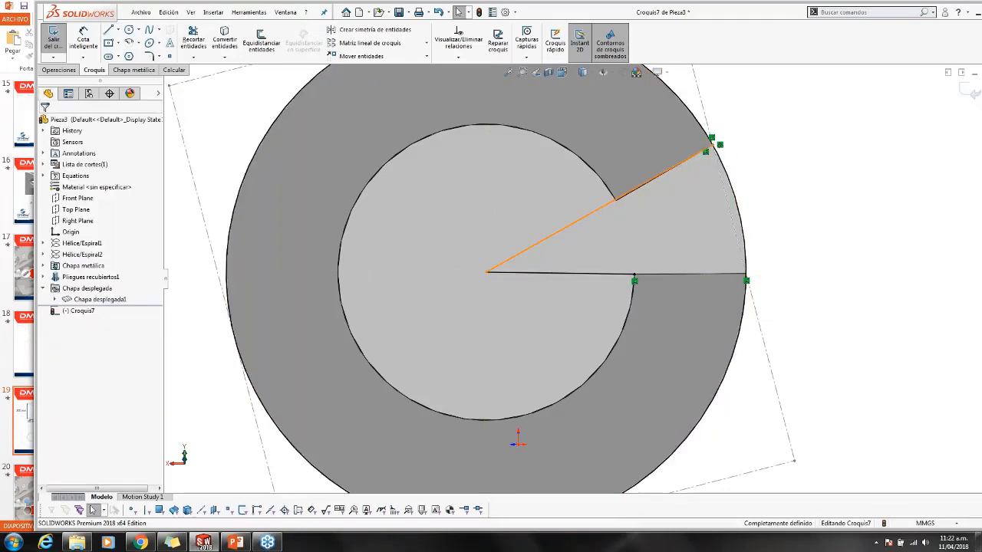
left_click(694, 158)
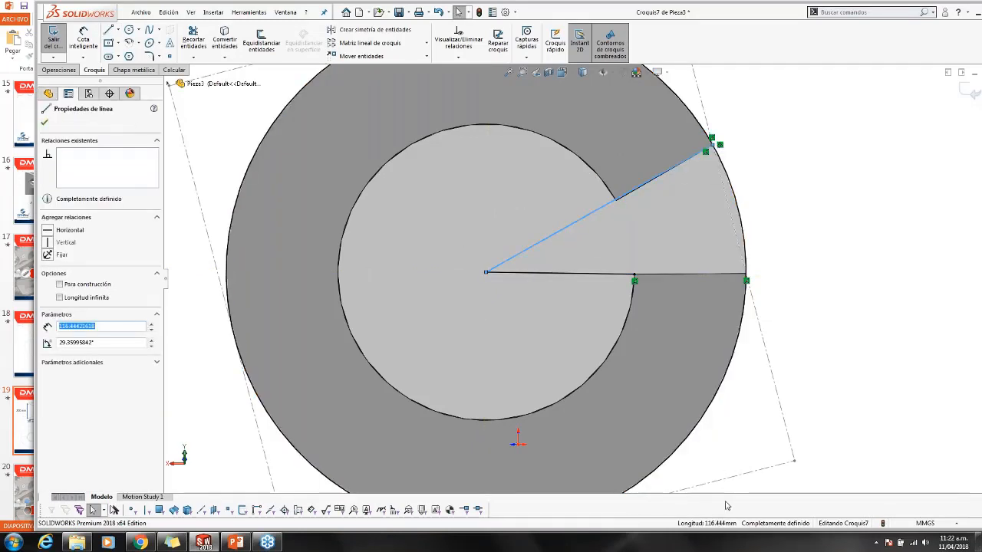
key("alt+Tab")
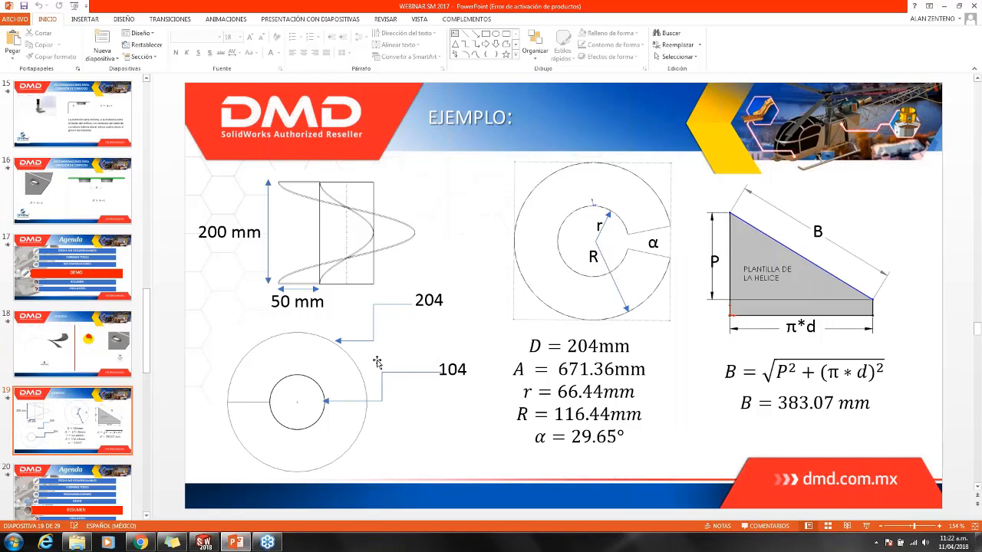
key("alt+Tab")
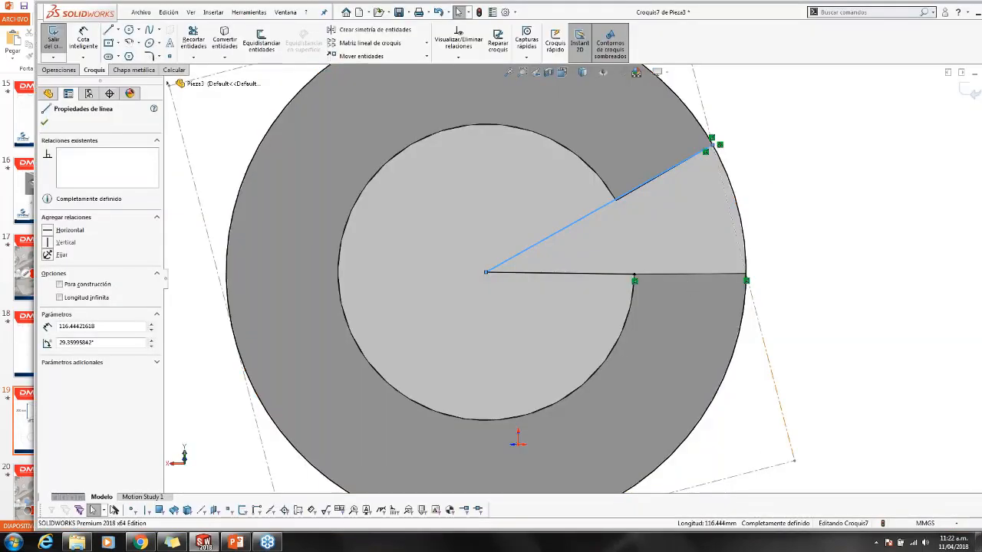
Exit the sketch and suppress the Chapa desplegada1 flat pattern to return the part to its folded state
scroll(585, 277, "up", 3)
left_click(969, 90)
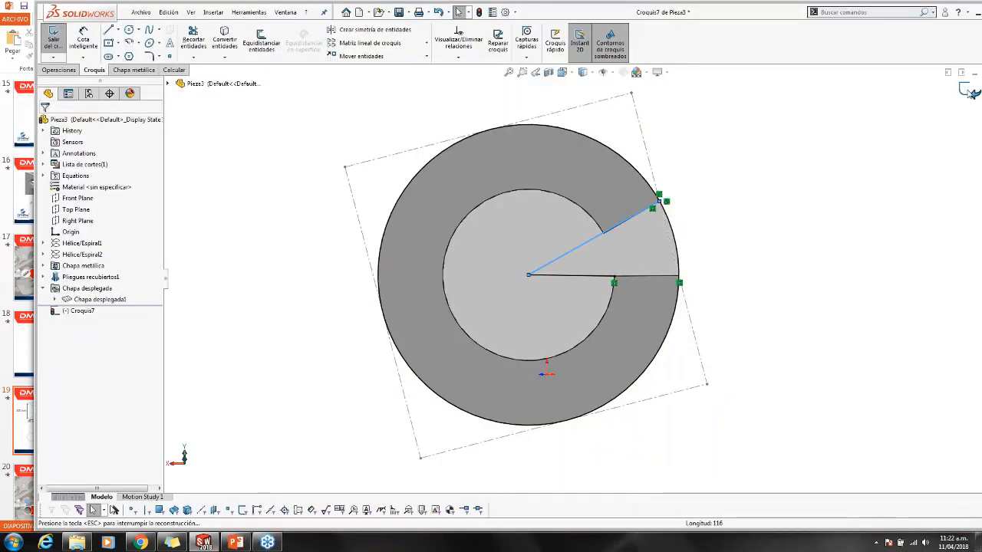
left_click(81, 311)
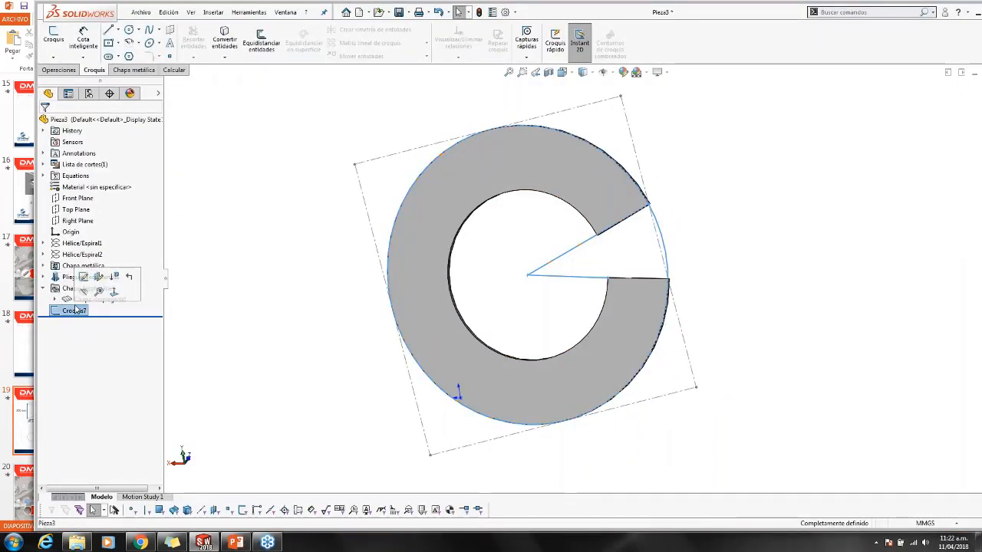
left_click(68, 300)
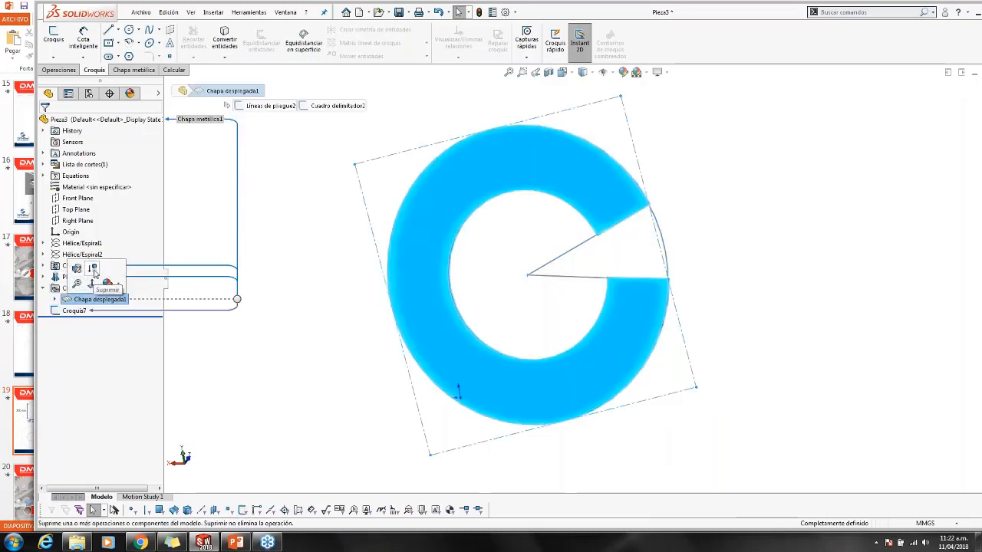
left_click(93, 267)
Switch to PowerPoint to review the calculated value of A on the EJEMPLO slide, and return to SOLIDWORKS
middle_click_drag(265, 256, 223, 277)
middle_click_drag(430, 404, 537, 225)
key("alt+Tab")
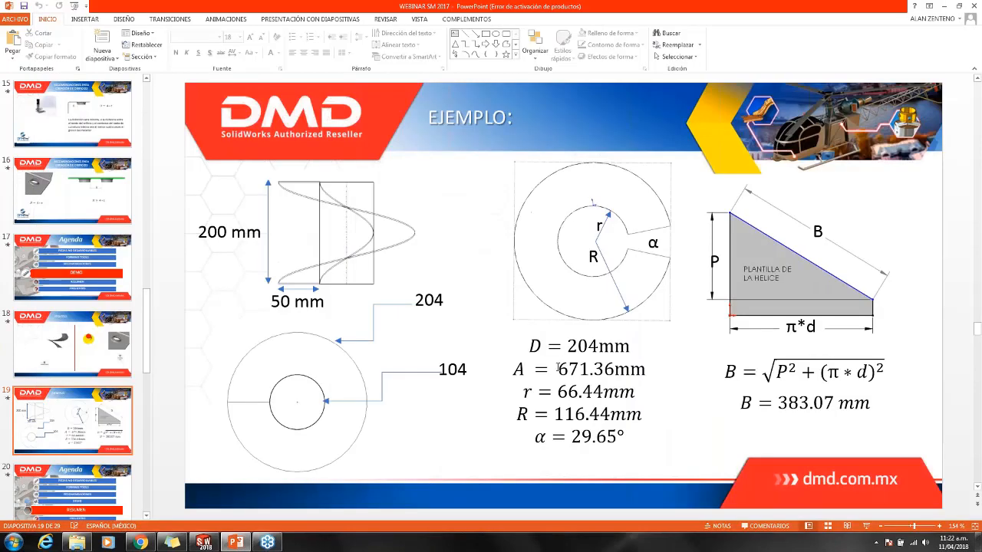
left_click_drag(559, 369, 589, 373)
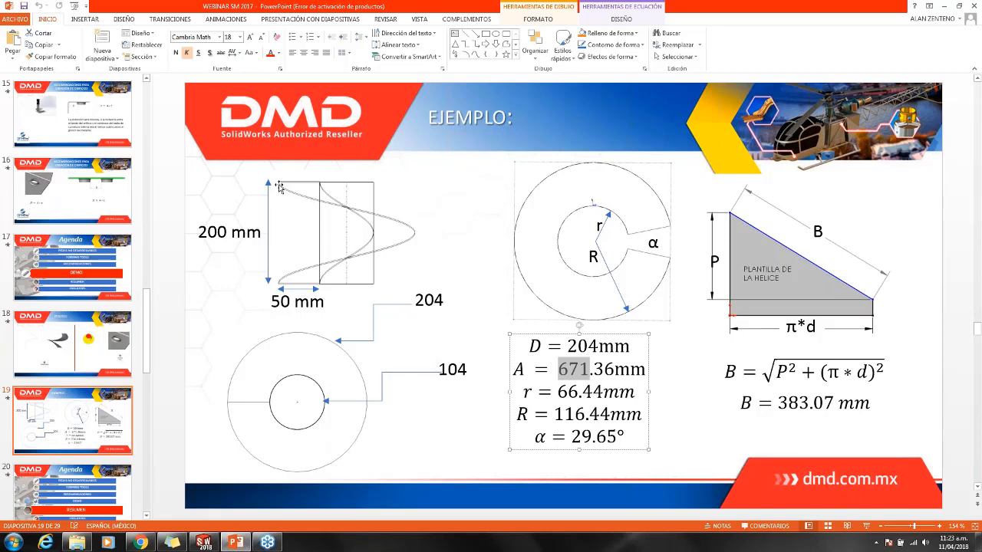
key("alt+Tab")
Check the folded part's outer helical edge length against A on the PowerPoint slide, and read the inner helical edge's length in SOLIDWORKS
middle_click_drag(287, 193, 400, 259)
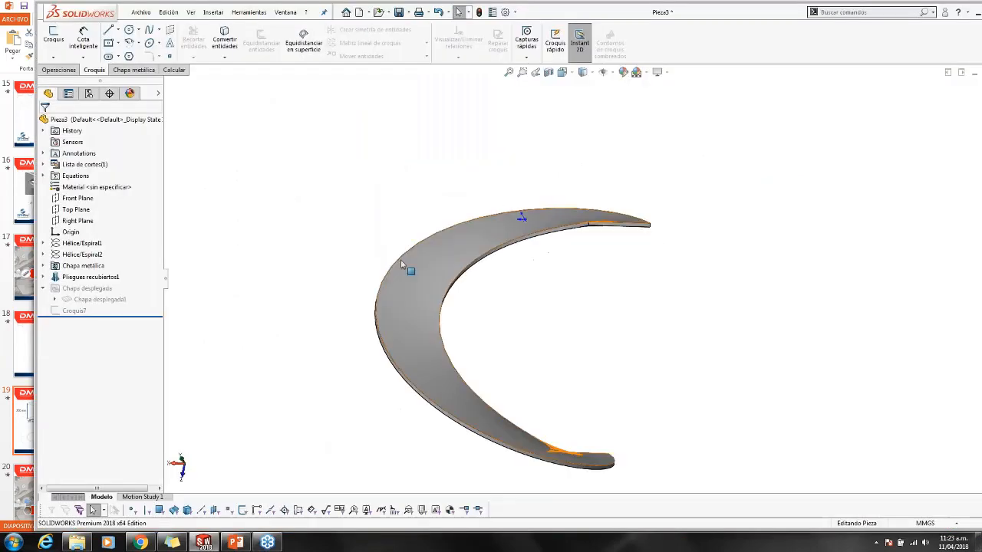
left_click(395, 253)
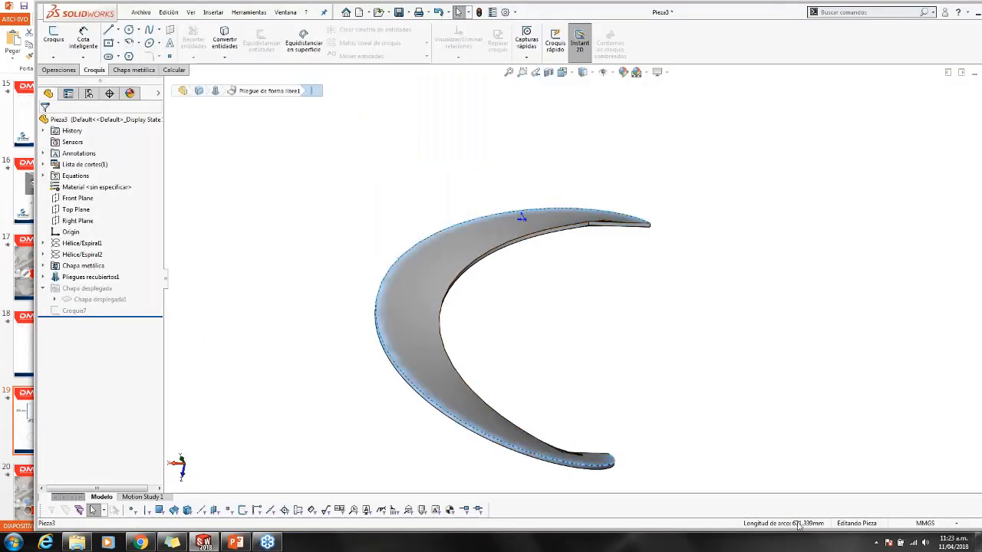
key("alt+Tab")
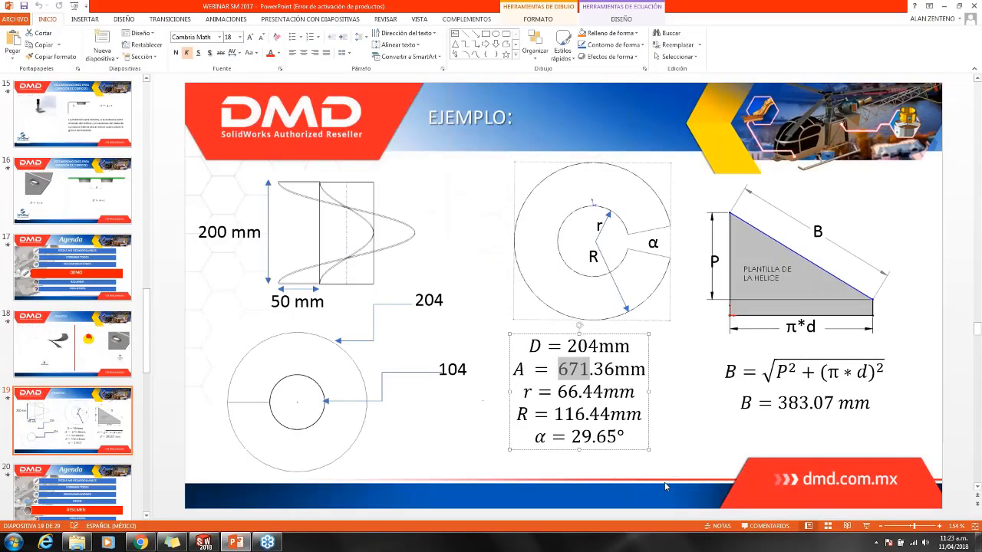
key("alt+Tab")
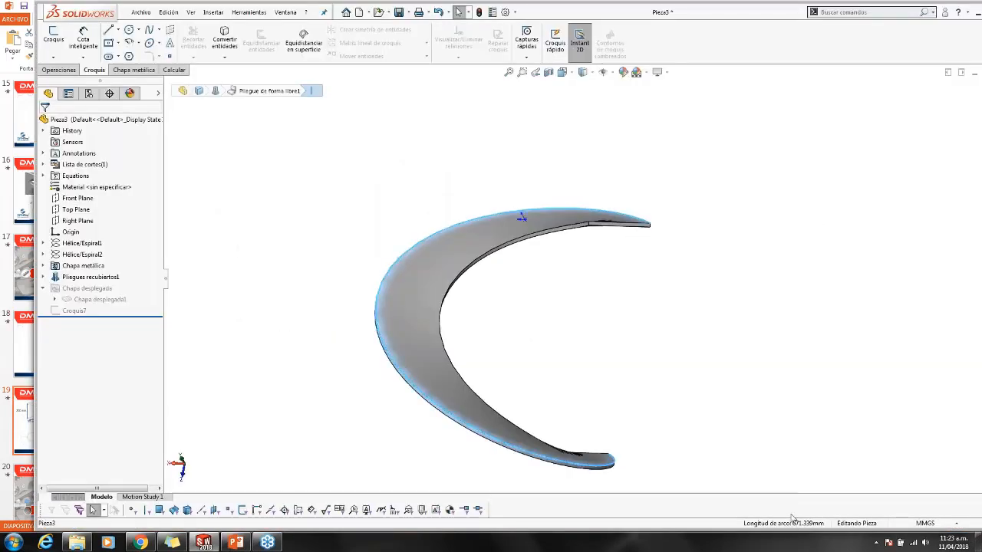
middle_click_drag(732, 434, 595, 450)
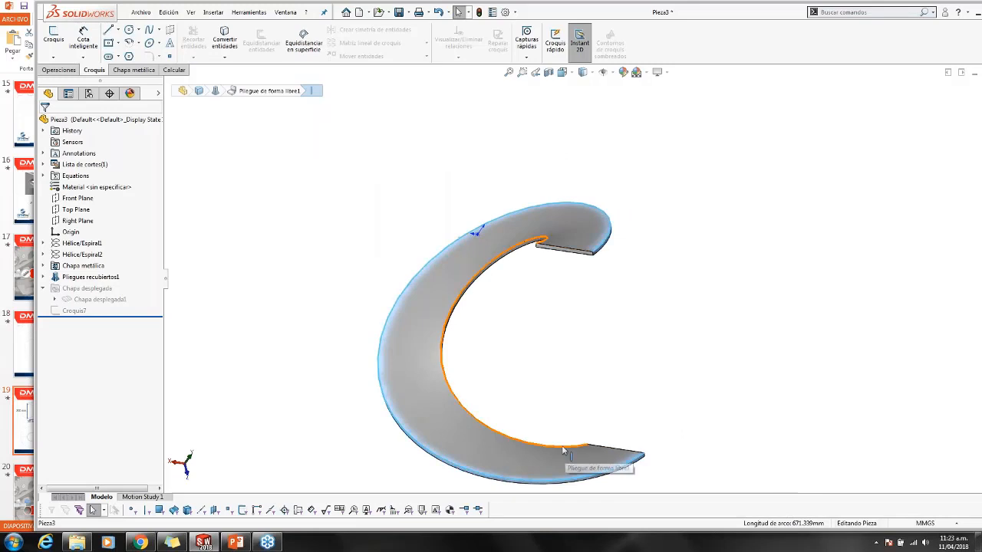
left_click(568, 451)
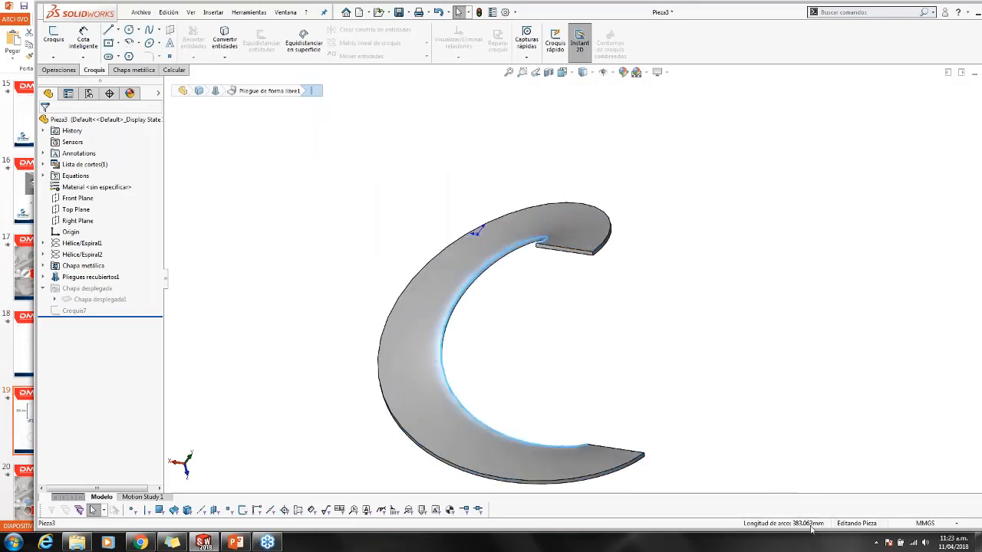
Switch to PowerPoint to compare the inner helical edge's length with B on the EJEMPLO slide, and return to SOLIDWORKS
key("alt+Tab")
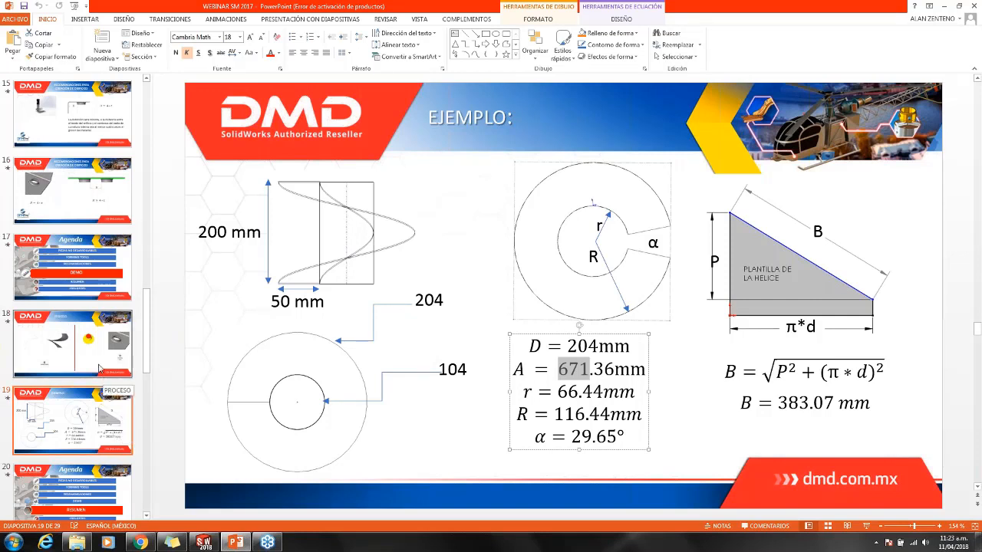
left_click(204, 542)
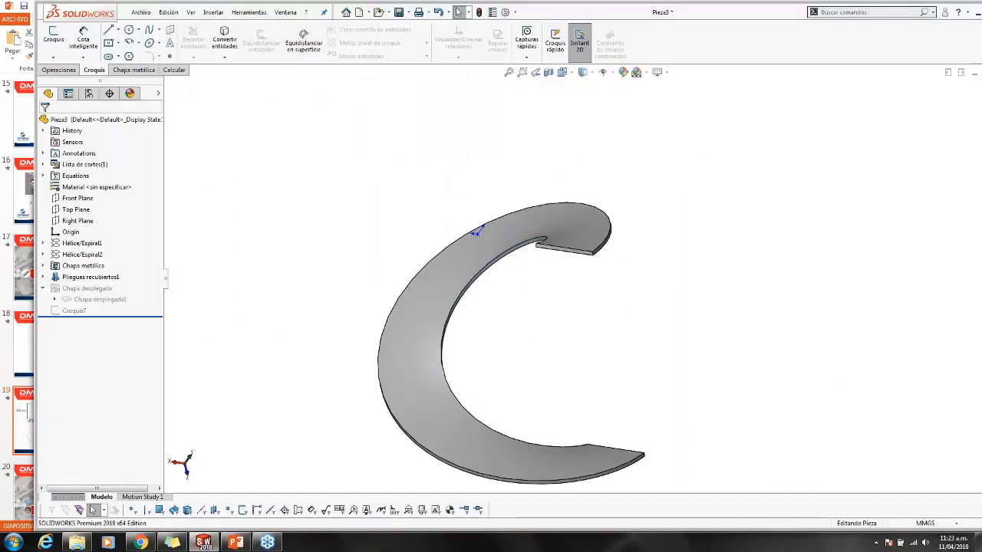
left_click_drag(97, 19, 83, 18)
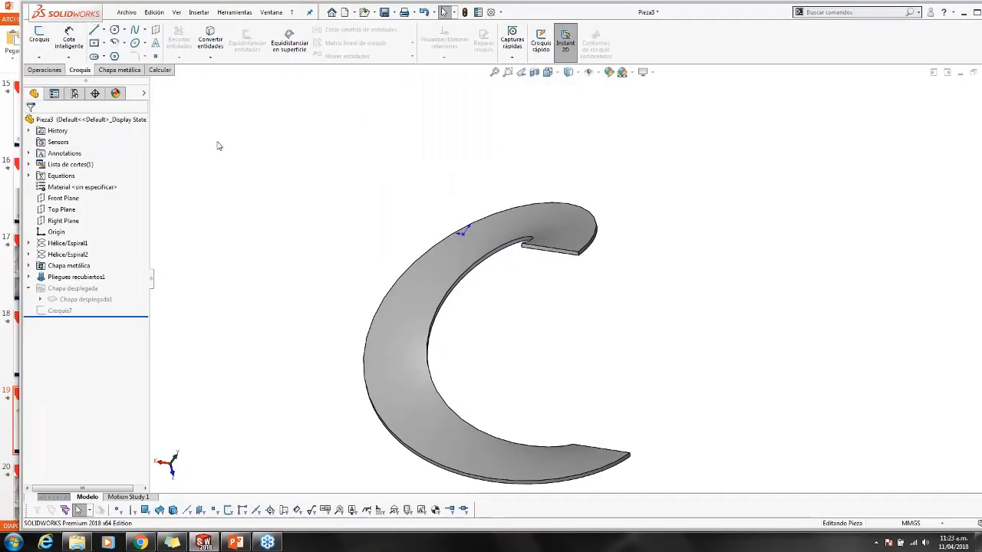
Create a new part and sketch a centre rectangle about 35 mm high from the origin on the Front Plane
key("ctrl+n")
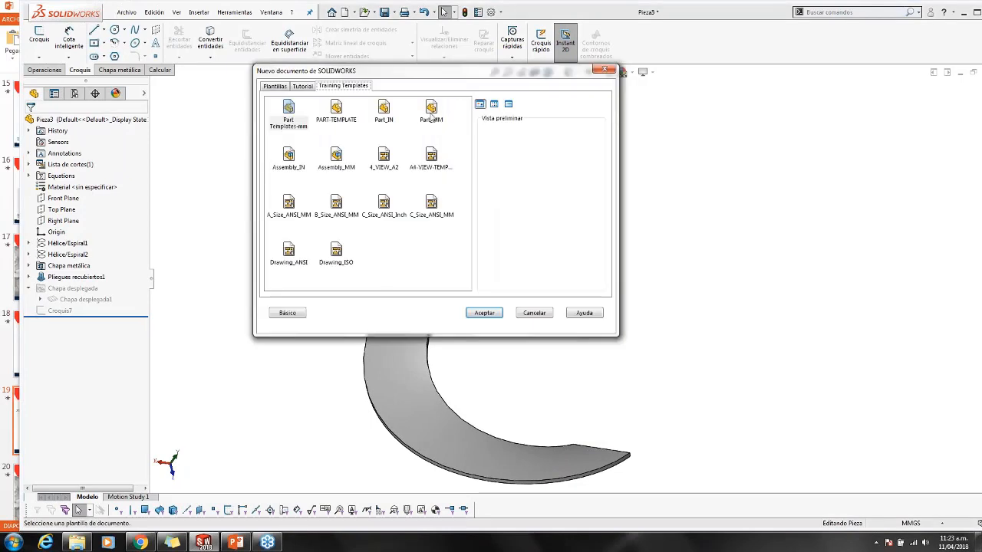
key("Return")
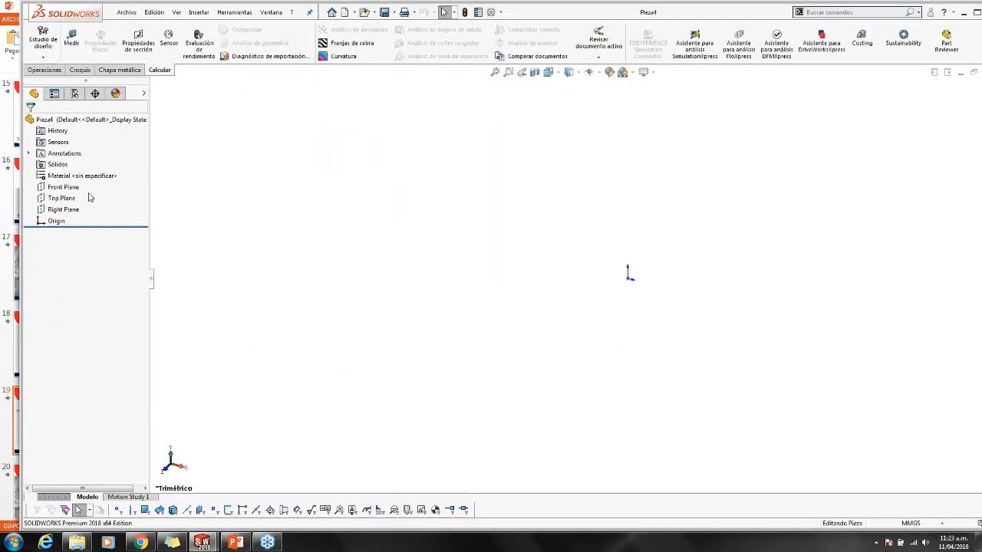
left_click(68, 188)
left_click(78, 175)
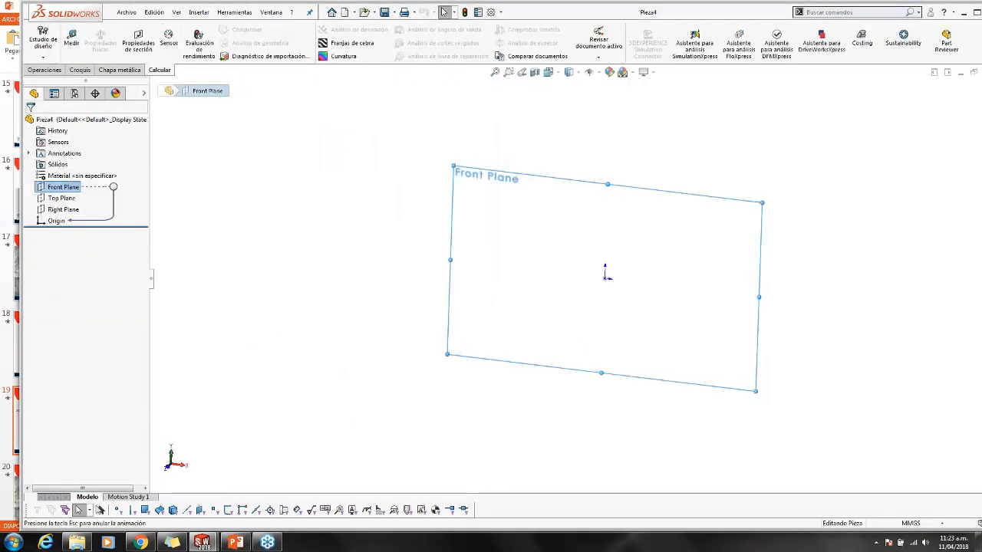
left_click(100, 46)
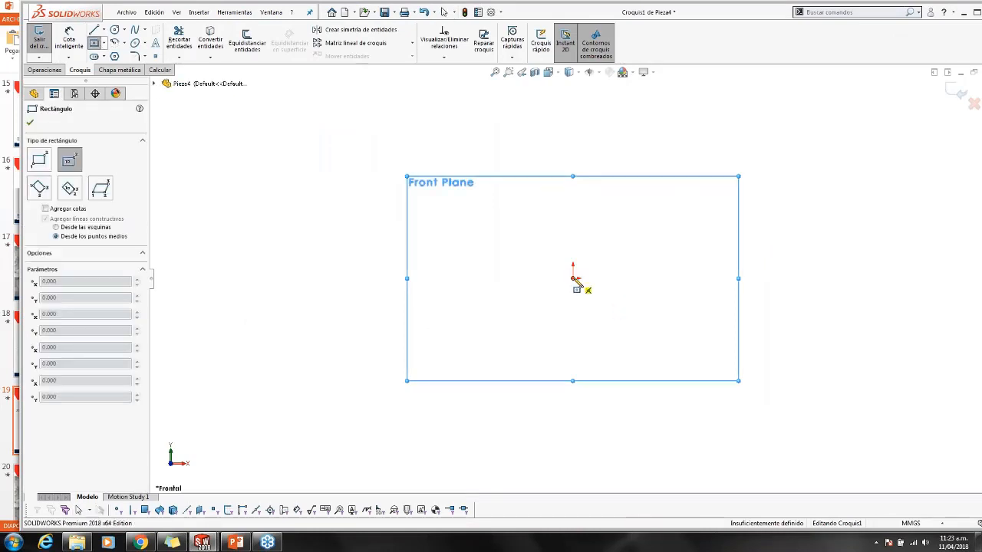
left_click(574, 277)
left_click(352, 253)
key("Escape")
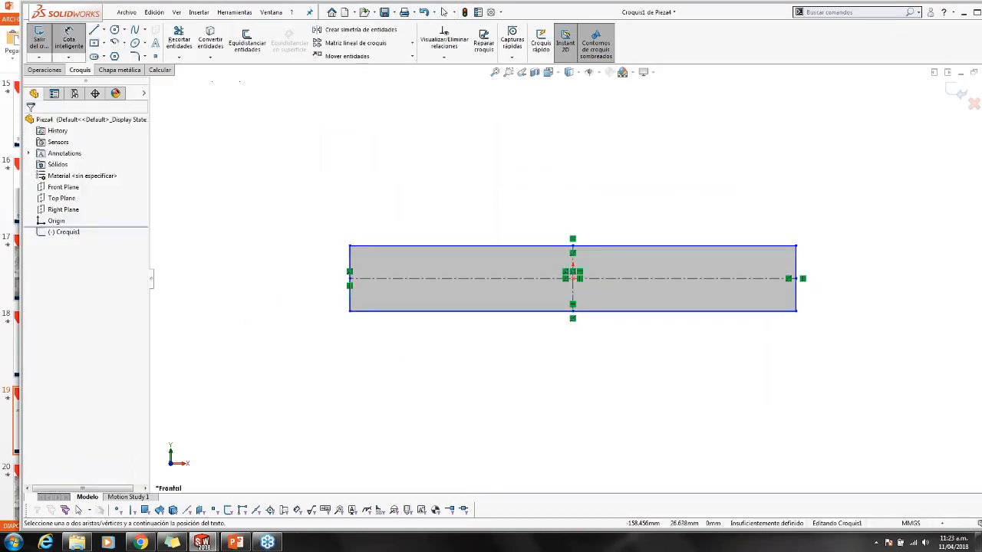
Dimension the rectangle to 1 mm high and 40 mm long, and reposition the length dimension near the profile
left_click(351, 267)
left_click(325, 290)
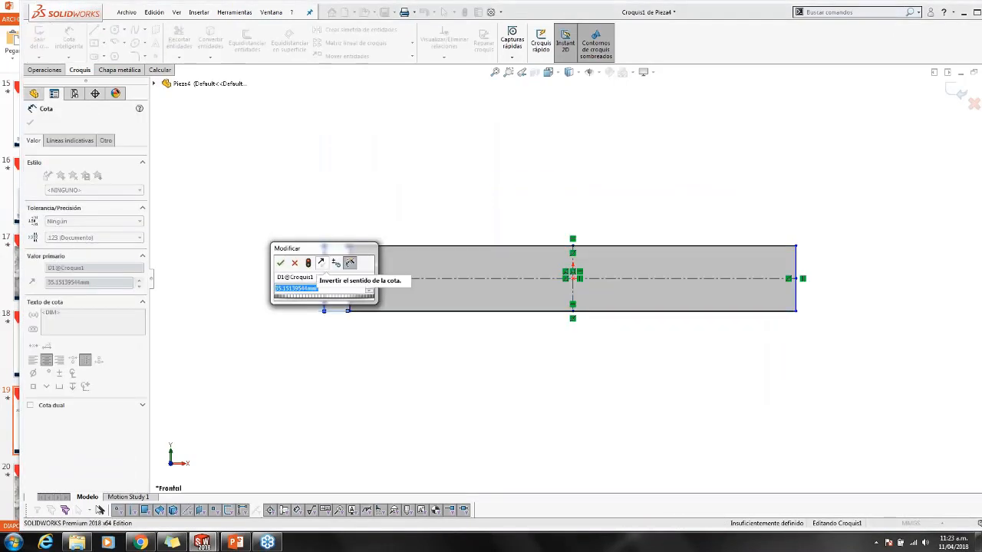
type("1")
key("Return")
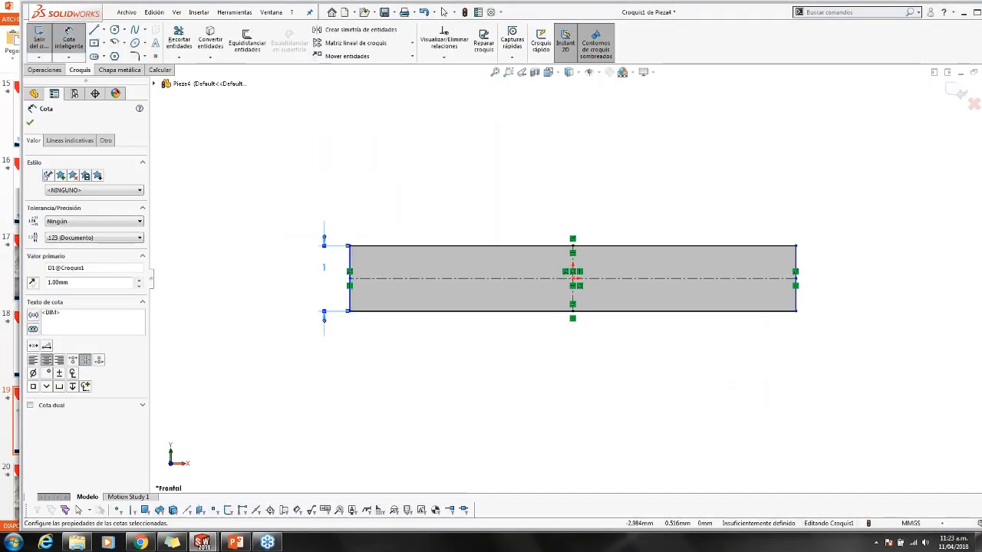
left_click(427, 246)
left_click(426, 221)
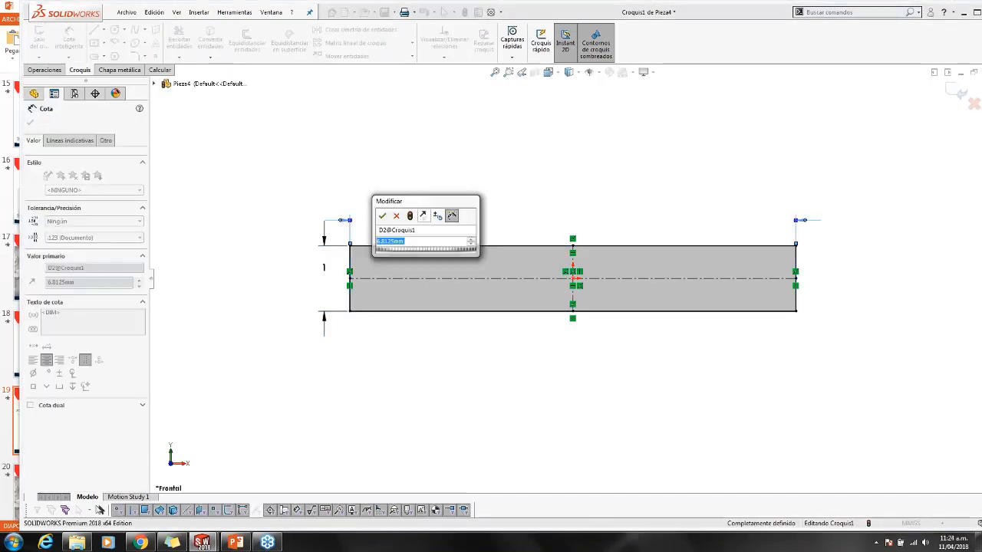
type("40")
key("Return")
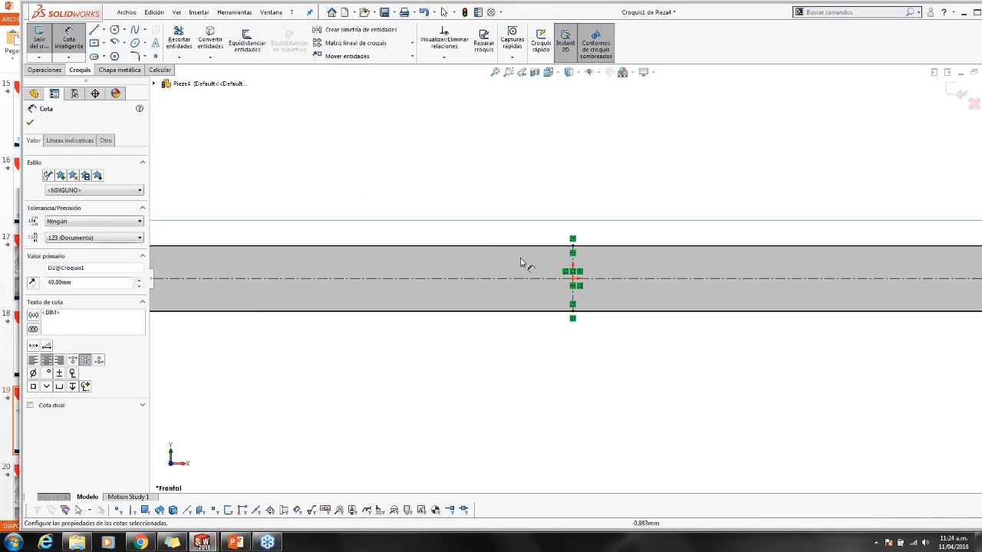
left_click_drag(354, 263, 561, 245)
left_click(282, 160)
key("Escape")
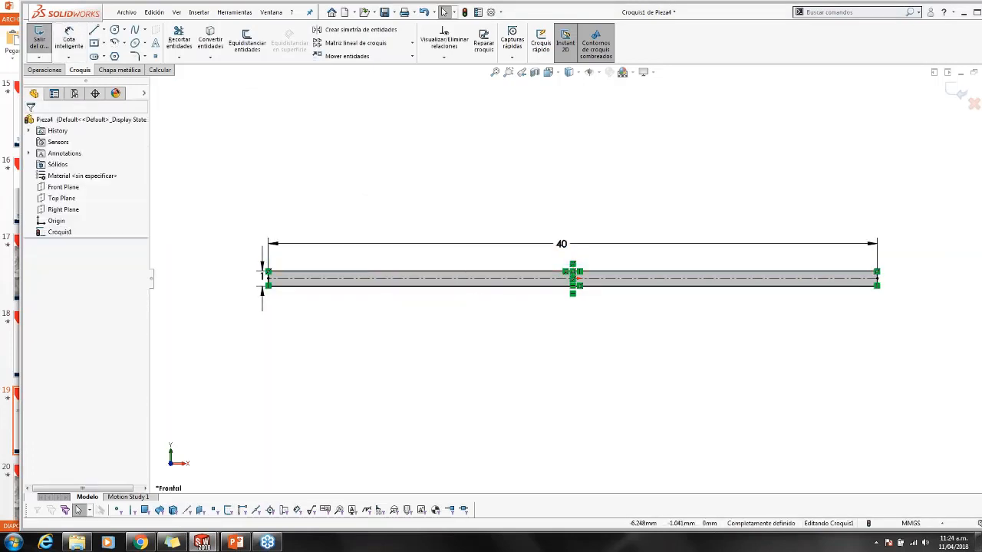
Extrude the rectangle into a flat plate with the mid-plane end condition, increasing the depth in 10 mm increments
scroll(449, 284, "down", 2)
left_click(447, 292)
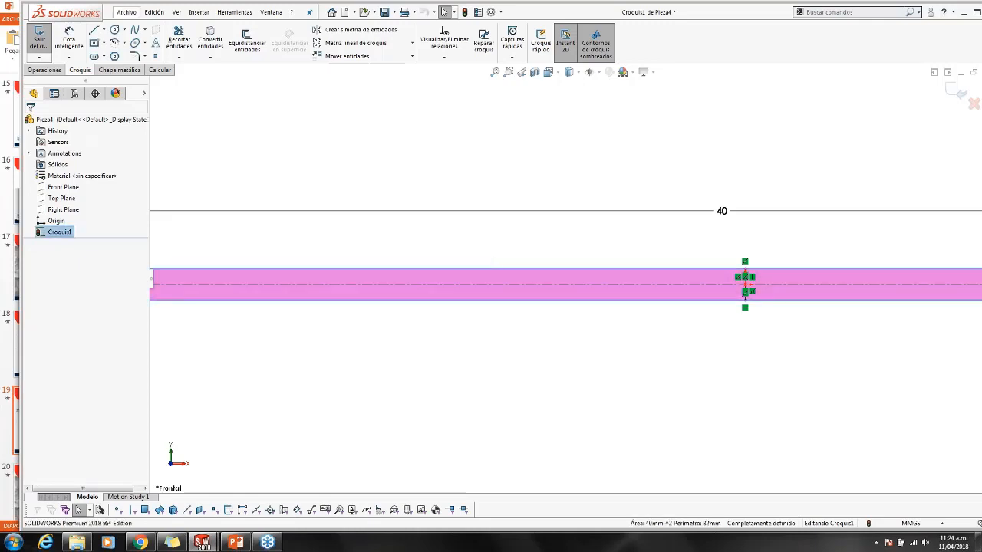
left_click(475, 259)
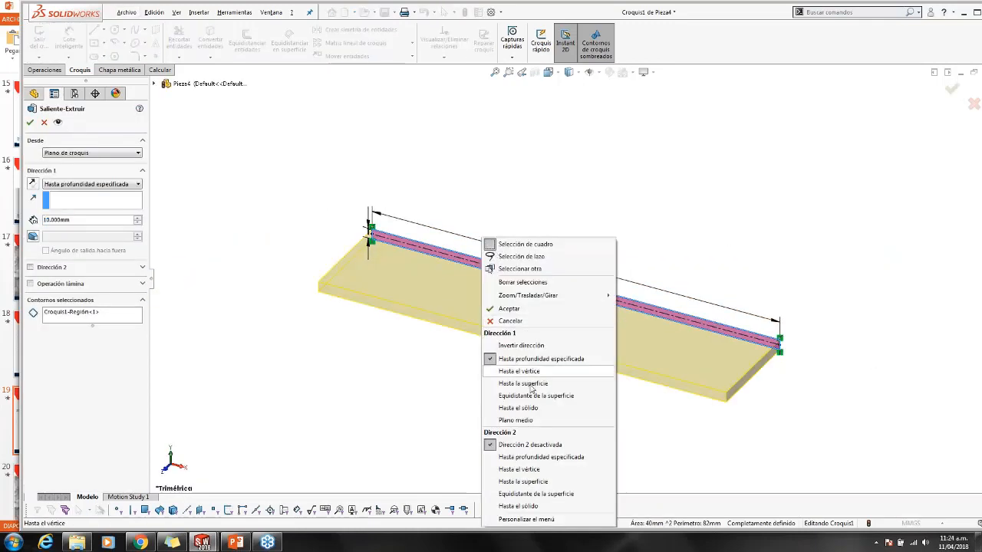
left_click(515, 421)
scroll(530, 411, "up", 2)
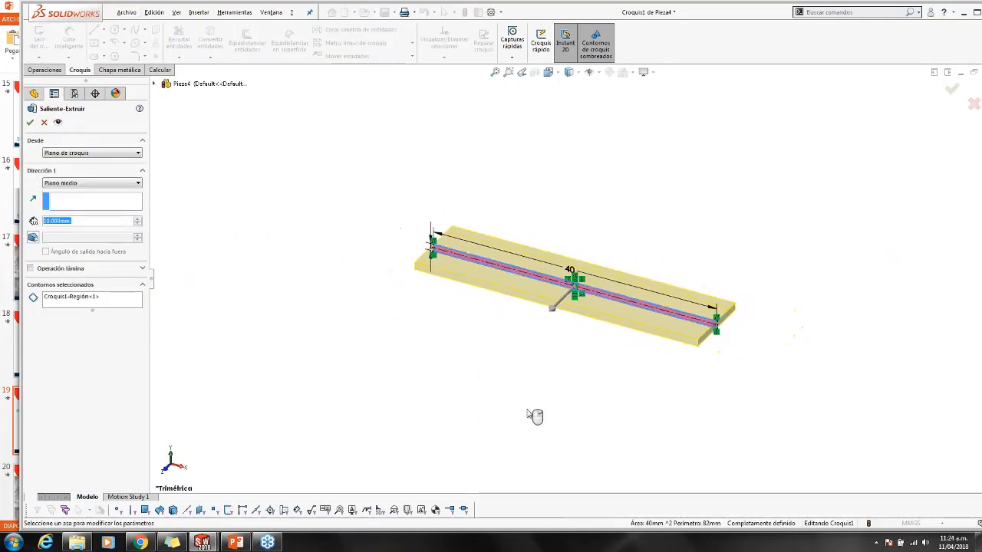
left_click(138, 220)
left_click(138, 220)
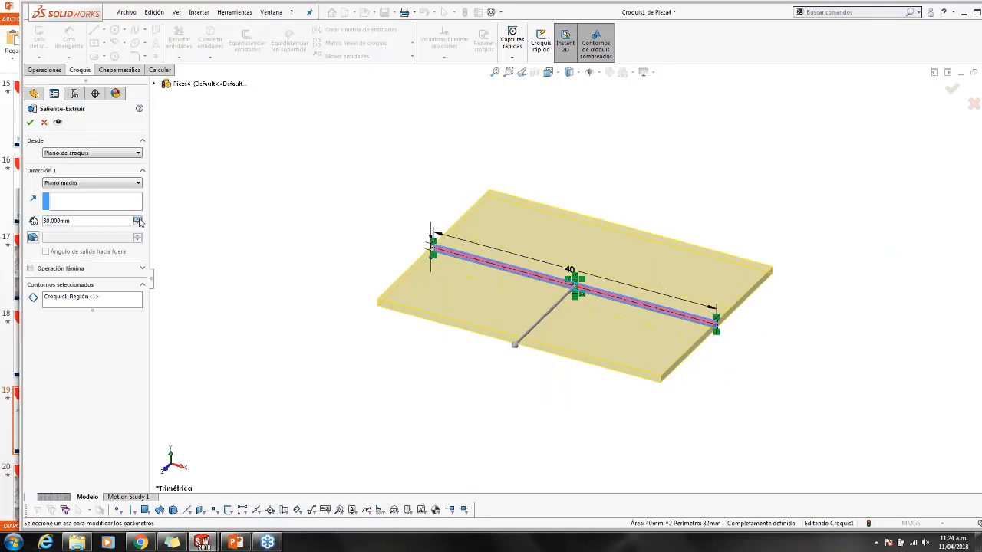
left_click(139, 220)
left_click(28, 126)
middle_click_drag(563, 391, 635, 366)
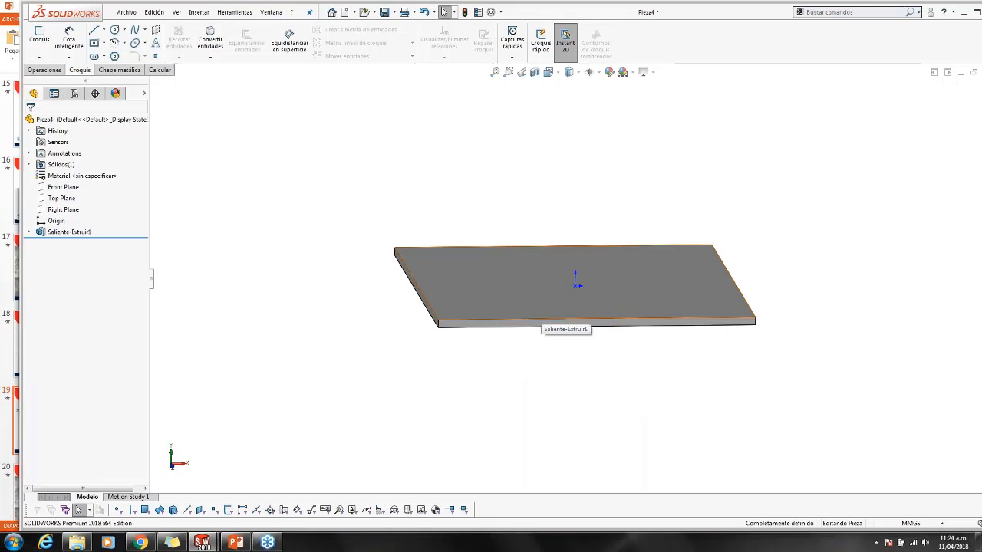
left_click(559, 314)
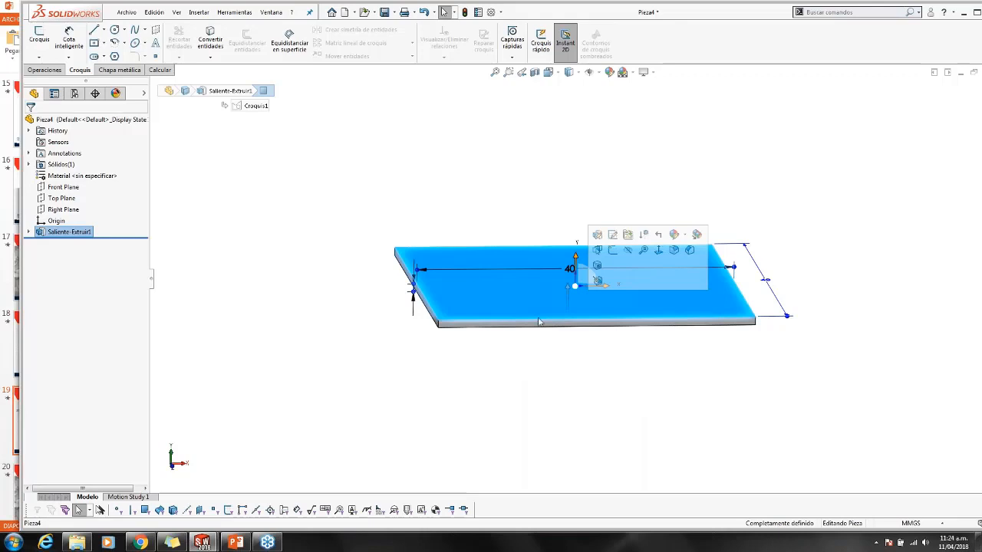
left_click(441, 338)
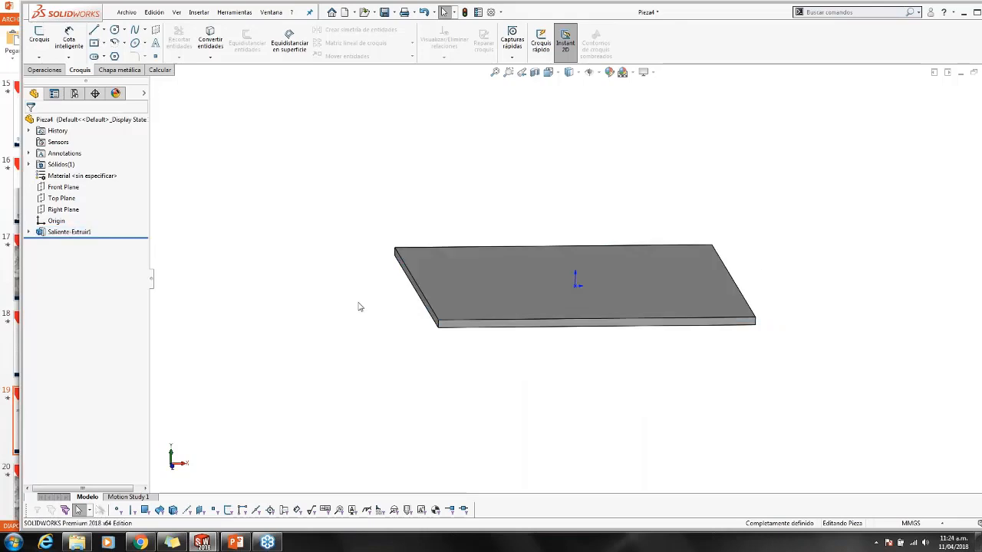
On the Front Plane, sketch a closed trapezoid below the plate's midpoint, about 12 mm high and 10 mm wide at its base, with one slanted side
middle_click_drag(360, 307, 338, 304)
left_click(63, 188)
left_click(71, 174)
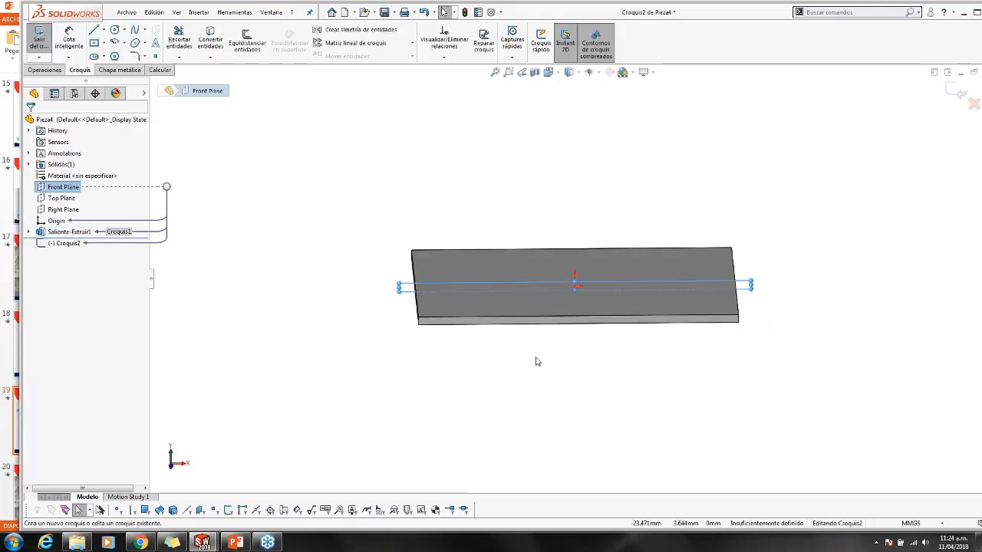
middle_click_drag(610, 378, 591, 371)
key("ctrl+8")
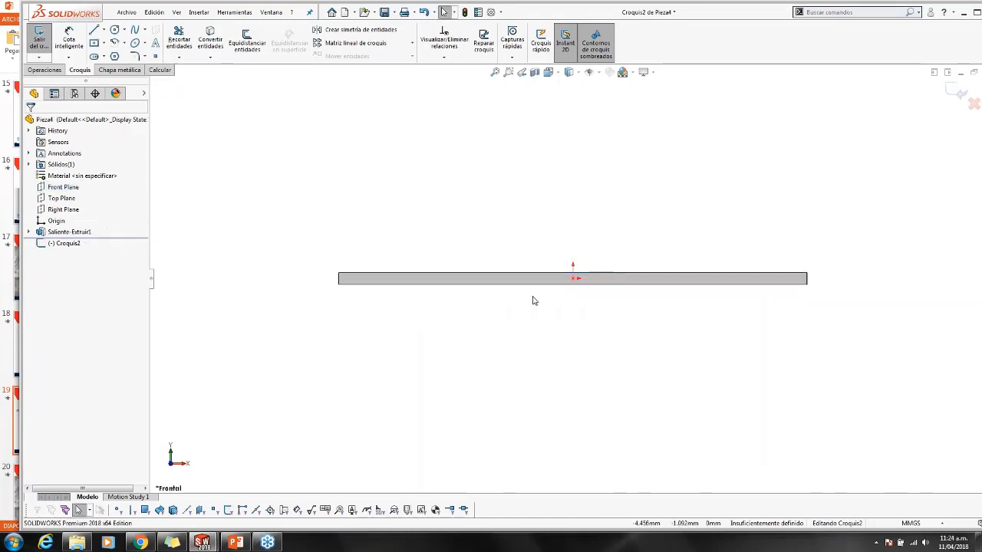
right_click_drag(521, 291, 469, 291)
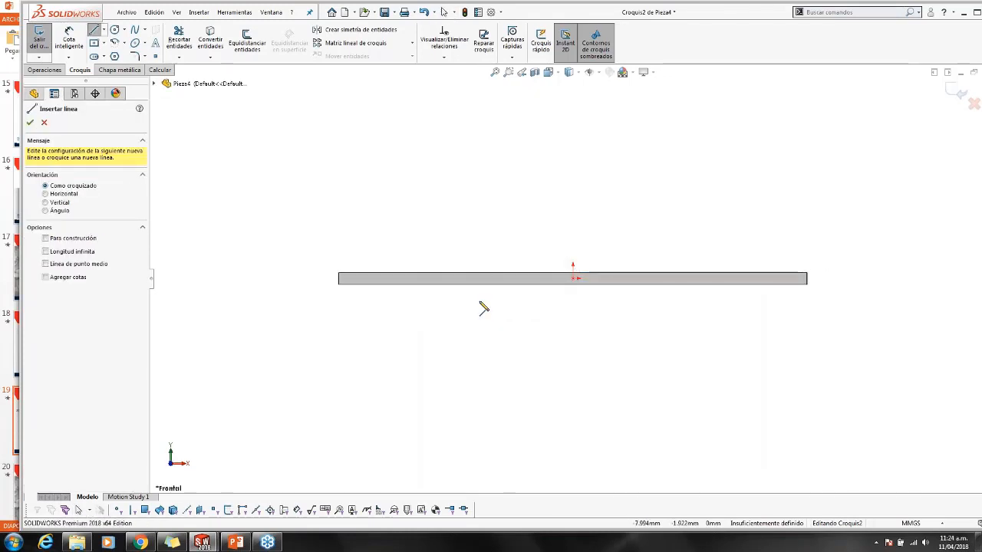
left_click(572, 283)
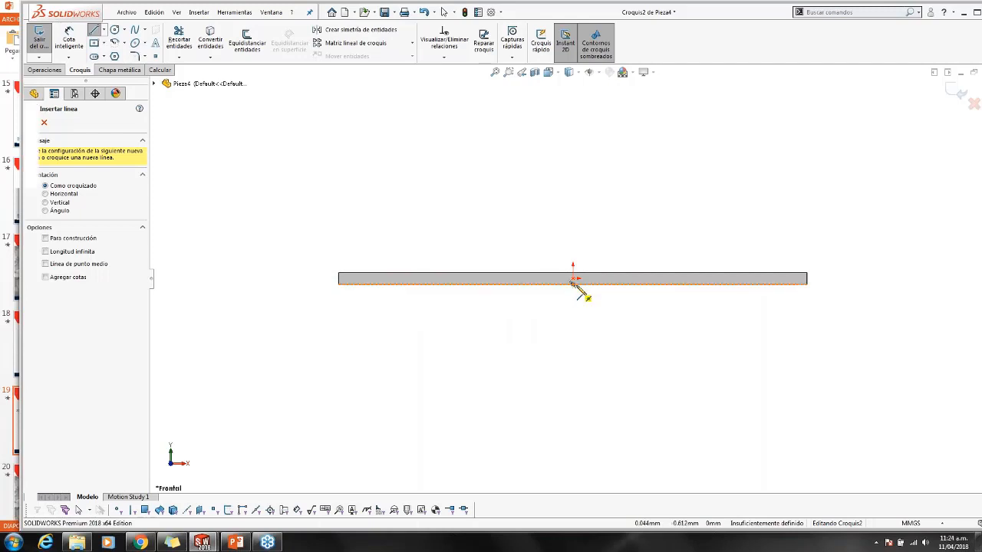
left_click(726, 284)
left_click(692, 419)
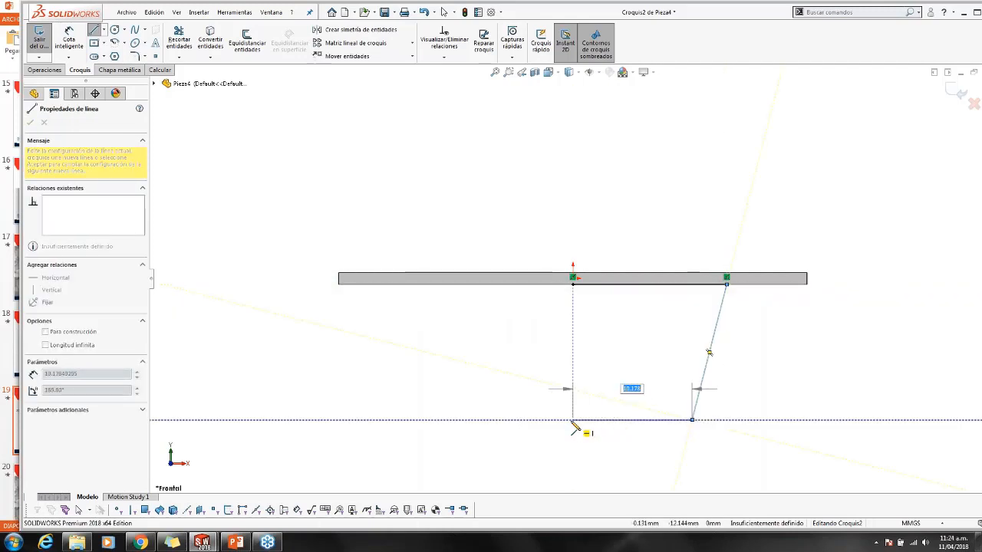
left_click(572, 419)
left_click(572, 284)
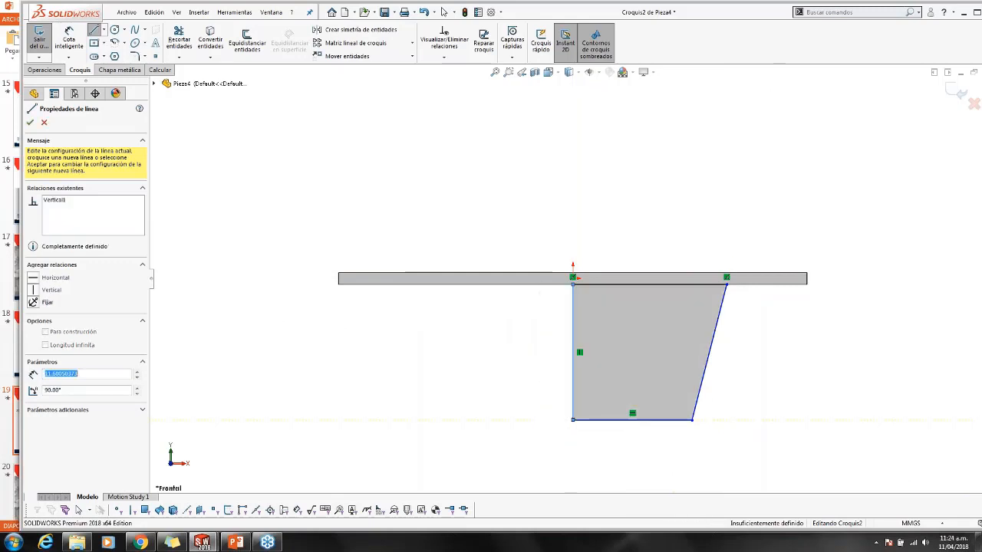
key("Escape")
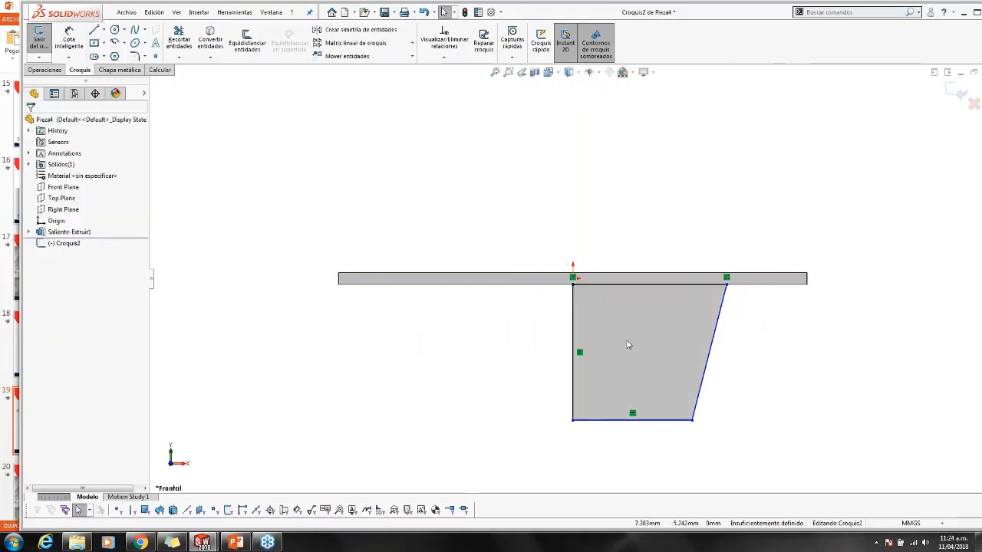
Convert the trapezoid's vertical side to construction geometry and set the angle between it and the slanted side to 2.5°
left_click(572, 311)
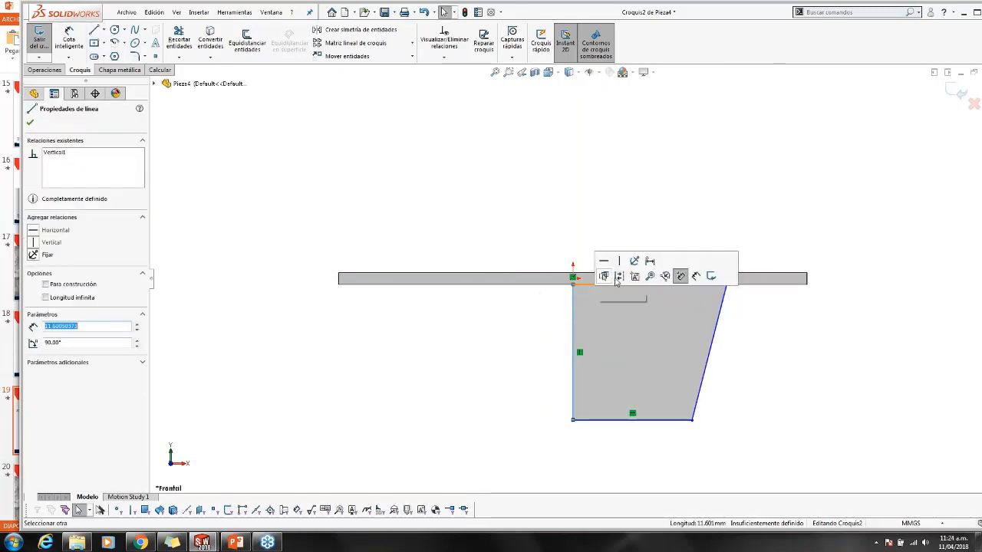
left_click(618, 276)
right_click_drag(826, 344, 826, 335)
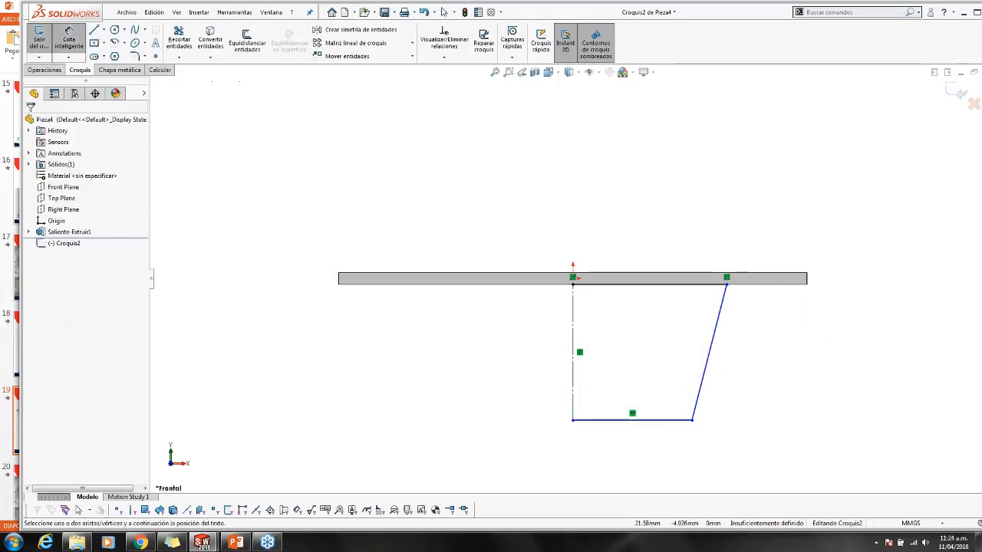
left_click(719, 351)
left_click(574, 351)
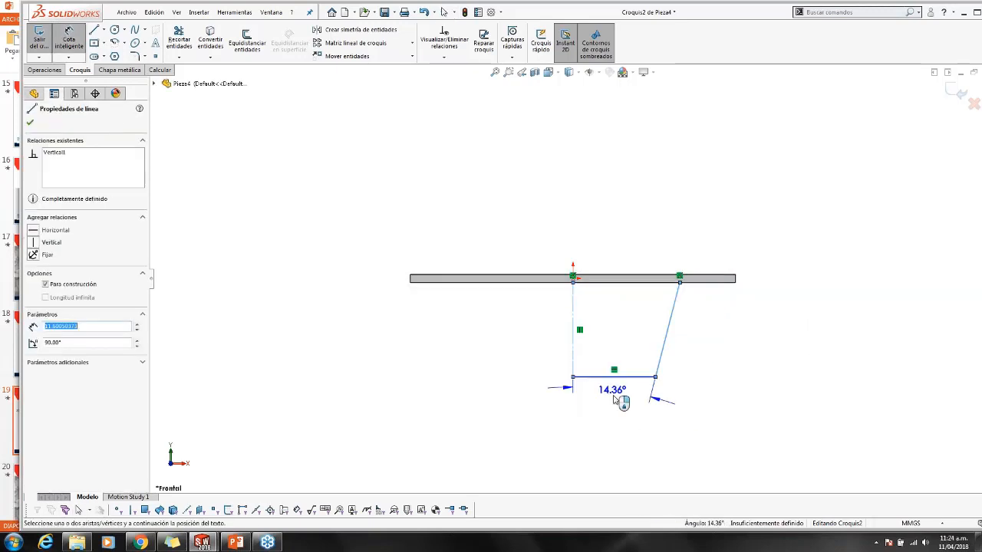
left_click(618, 399)
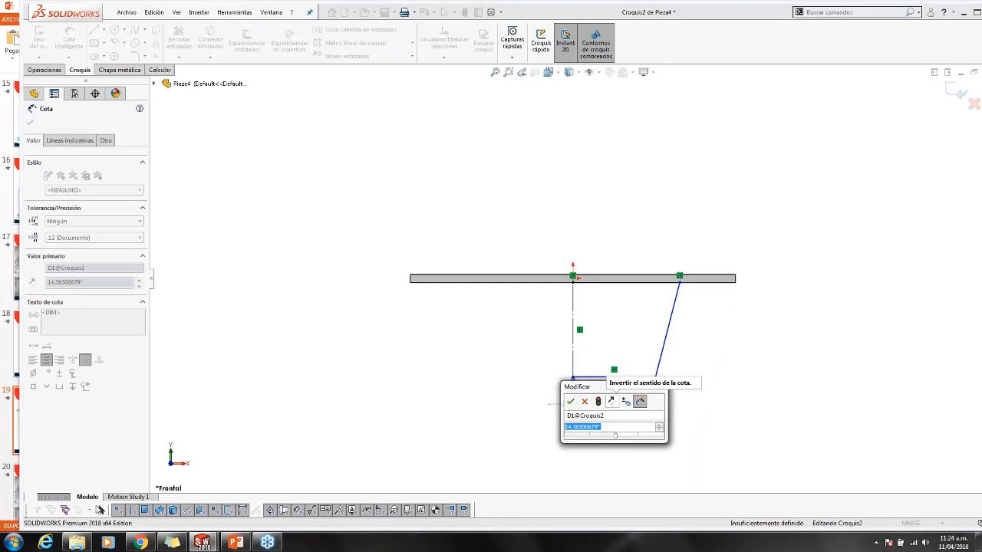
type("2.5")
key("Return")
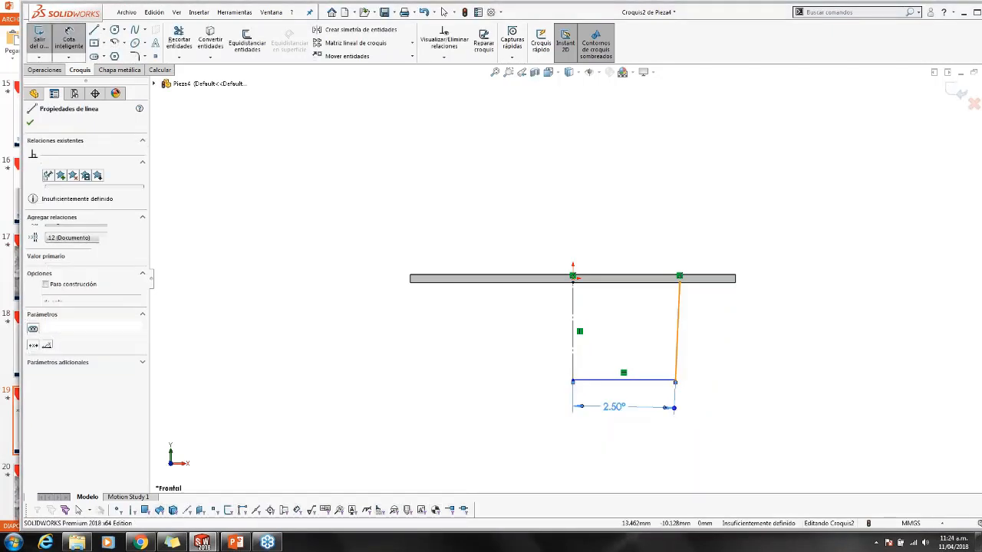
Dimension the trapezoid's vertical construction line to 5 mm
left_click(677, 328)
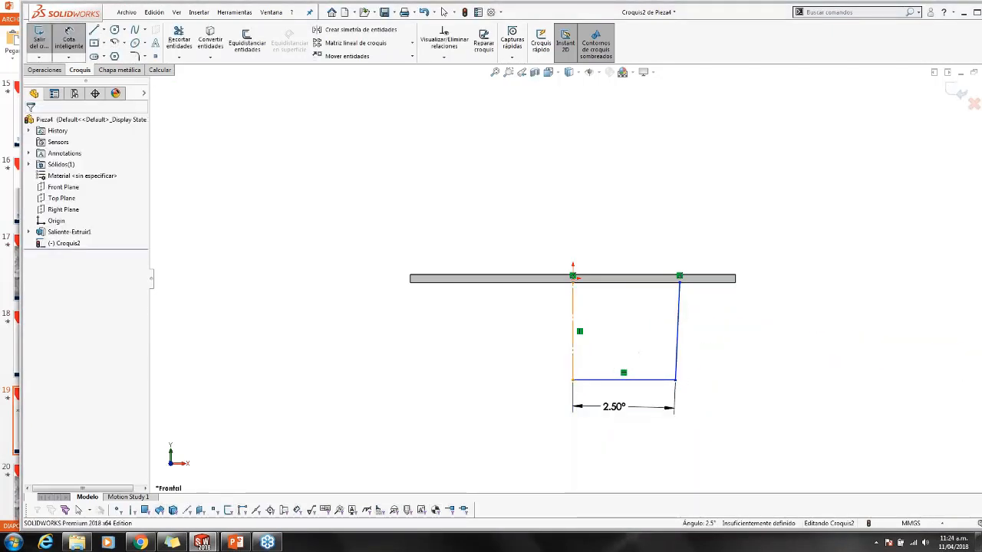
left_click(572, 330)
left_click(506, 337)
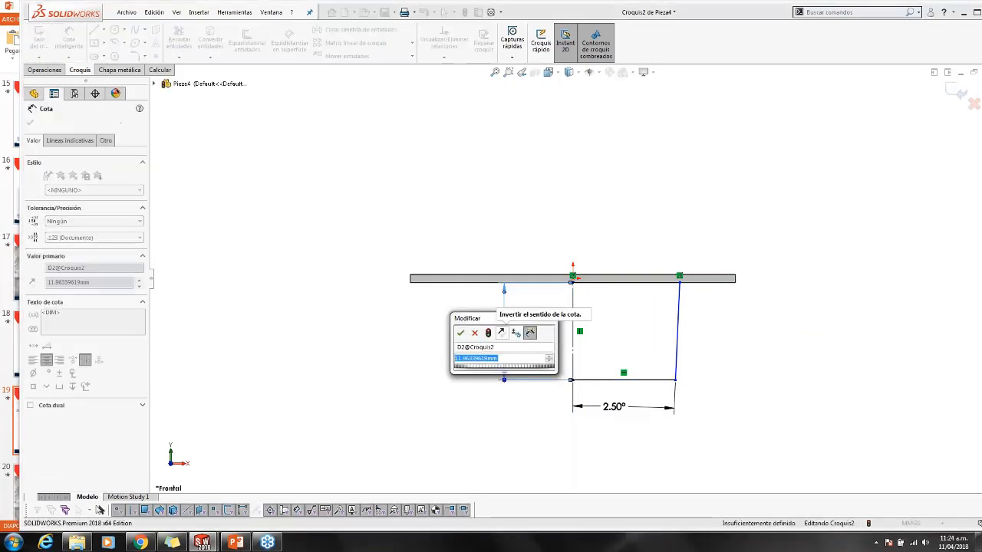
type("5")
key("Return")
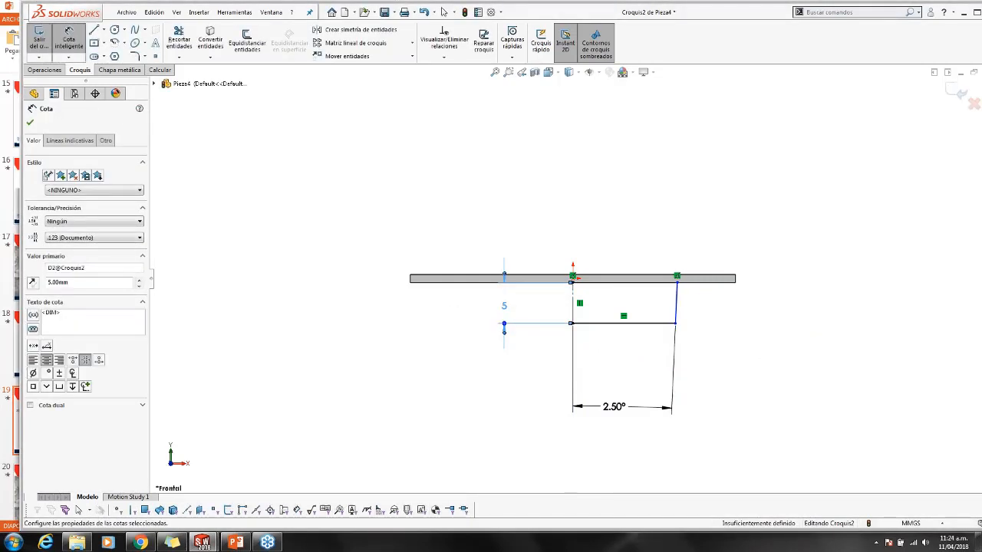
Dimension the tapered profile's upper width as a 12 mm diameter about the vertical construction line
left_click(677, 282)
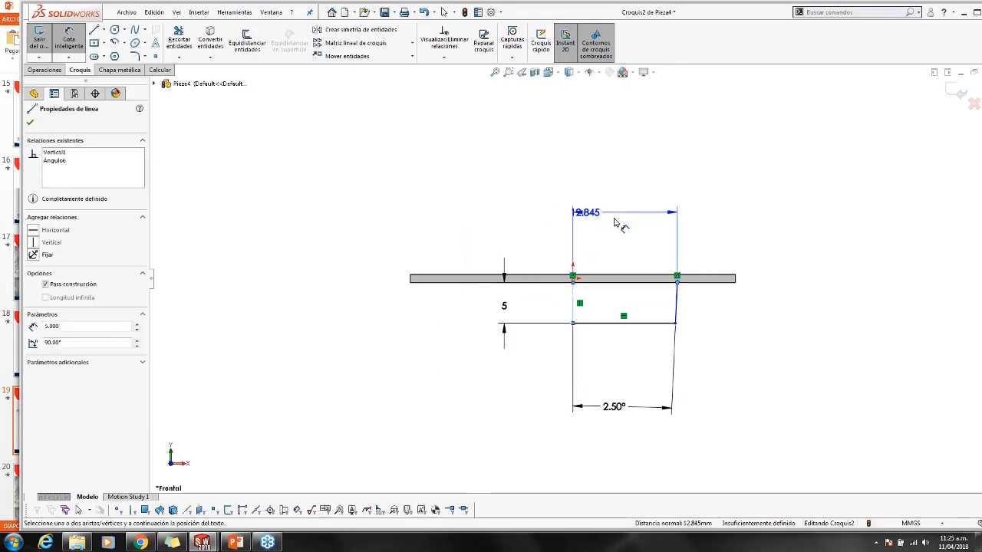
left_click(522, 217)
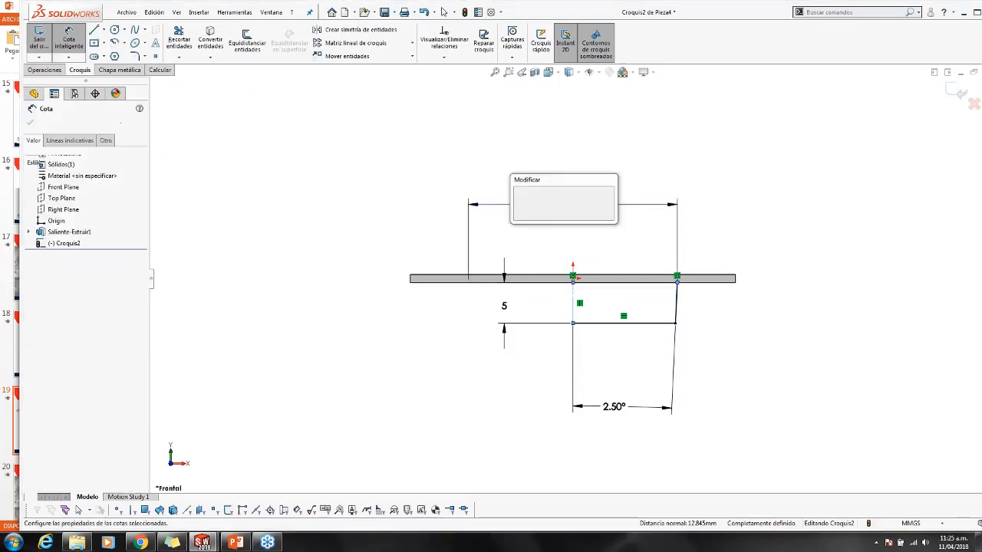
type("12")
key("Return")
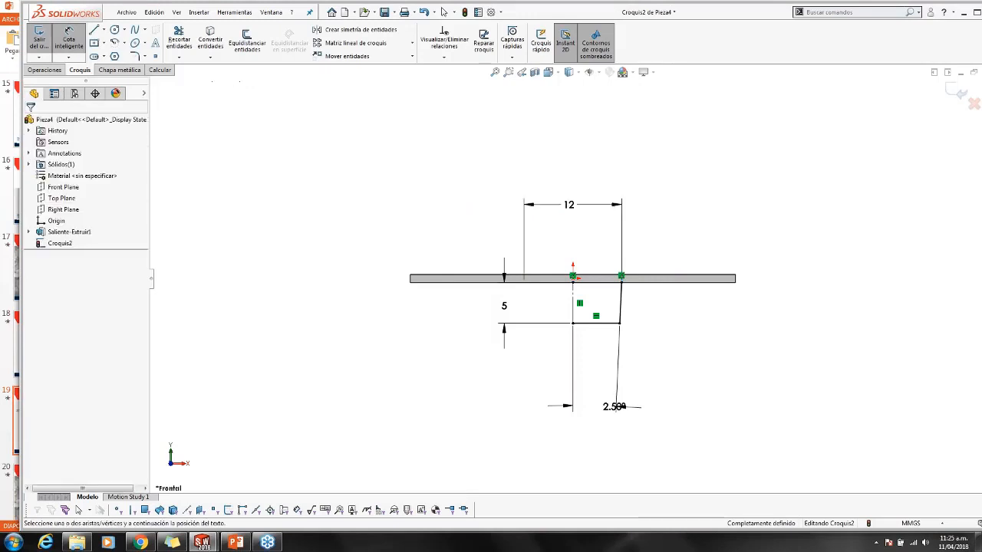
key("Escape")
Revolve the tapered profile 360° about its vertical construction line as a boss merged with the plate
middle_click_drag(684, 349, 681, 376)
right_click_drag(441, 266, 362, 251)
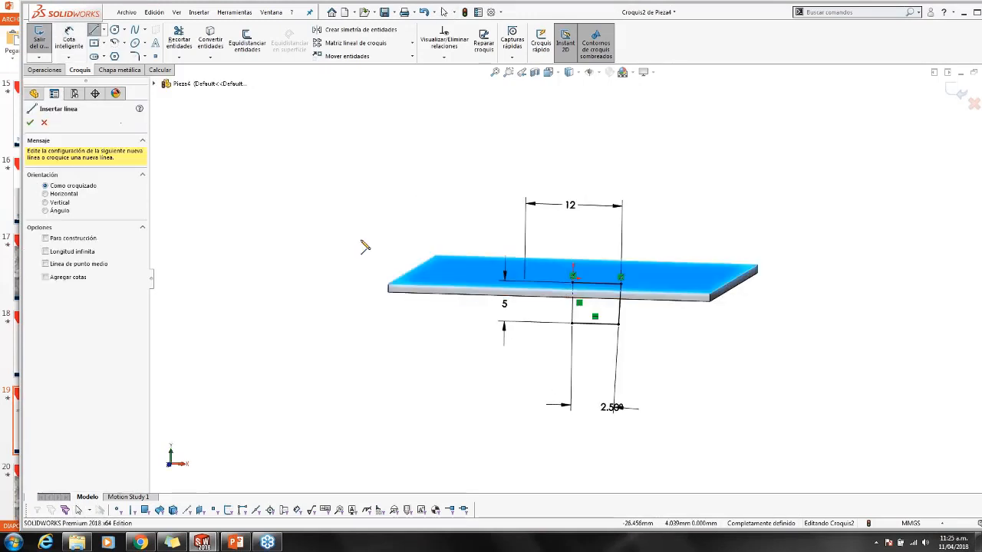
key("Escape")
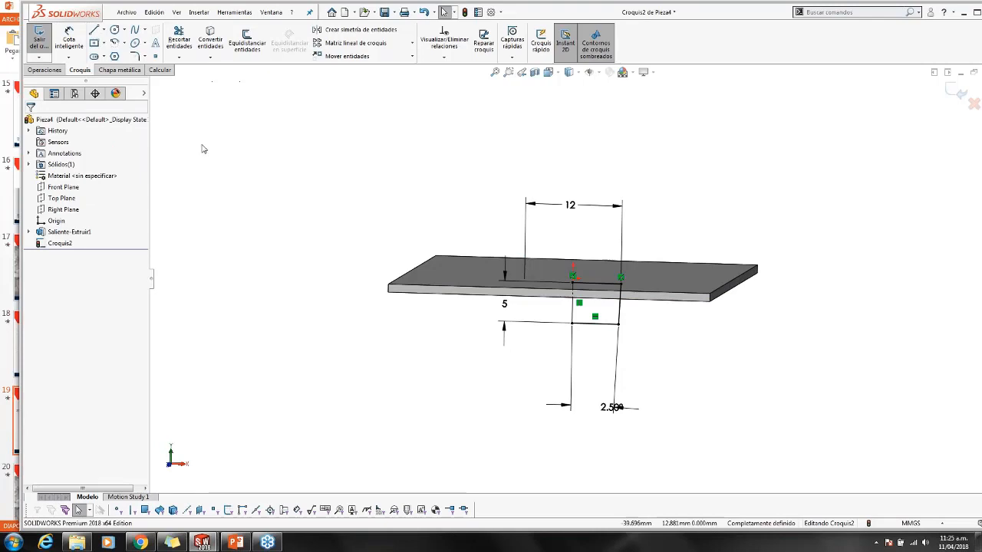
left_click(44, 70)
left_click(87, 46)
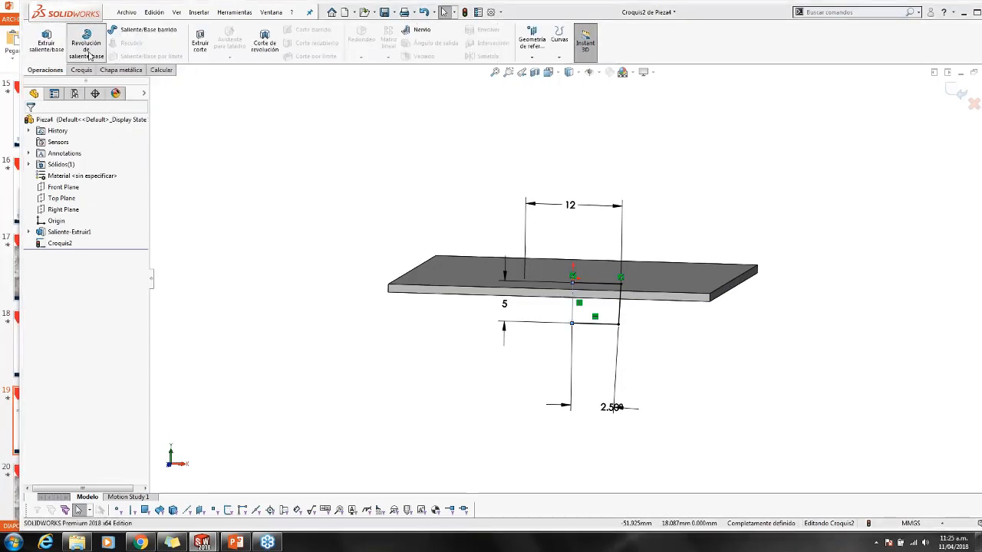
left_click(516, 277)
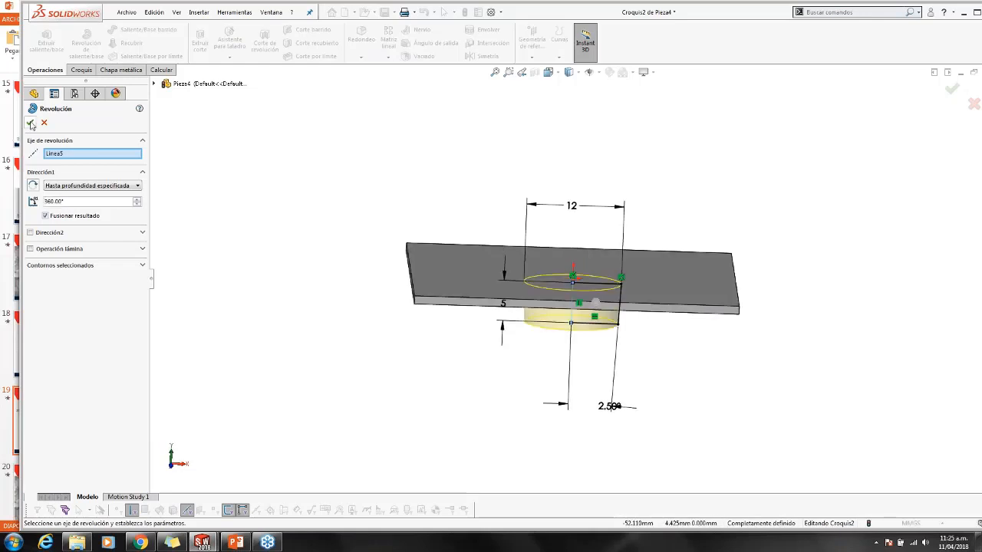
left_click(30, 124)
Fillet the circular edge where the revolved boss meets the plate with a 2.5 mm radius
middle_click_drag(620, 349, 652, 188)
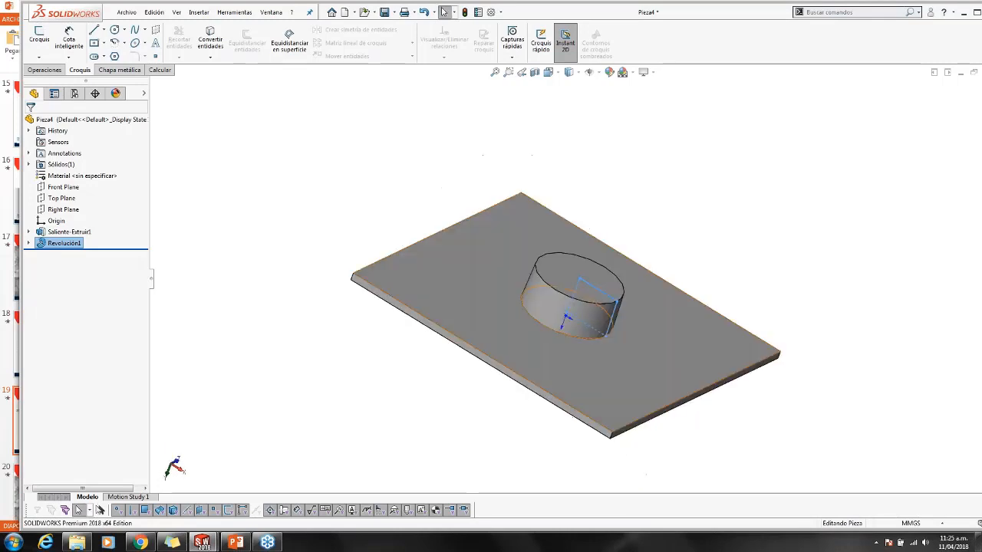
left_click(309, 197)
left_click(566, 336)
left_click(650, 279)
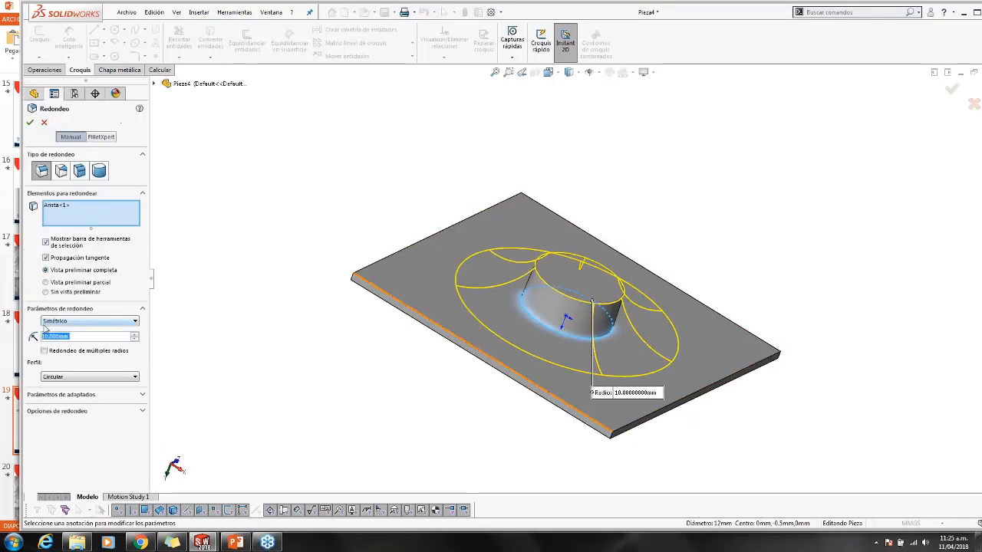
type("2.5")
key("Return")
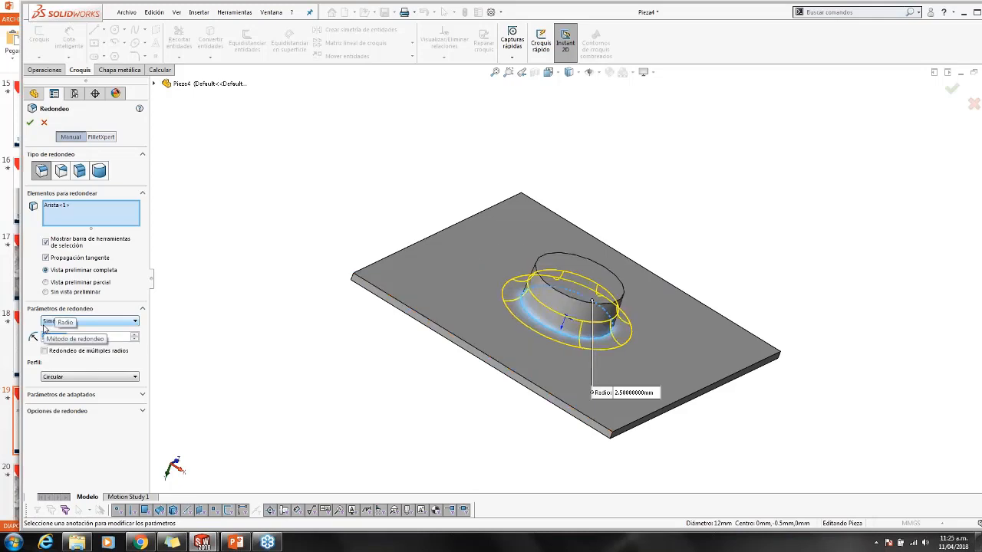
left_click(30, 122)
Sketch on the plate's long side face using its outline and extrude-cut across the plate to remove it, keeping the filleted boss
middle_click_drag(438, 358, 386, 346)
middle_click_drag(597, 361, 465, 310)
scroll(555, 322, "down", 3)
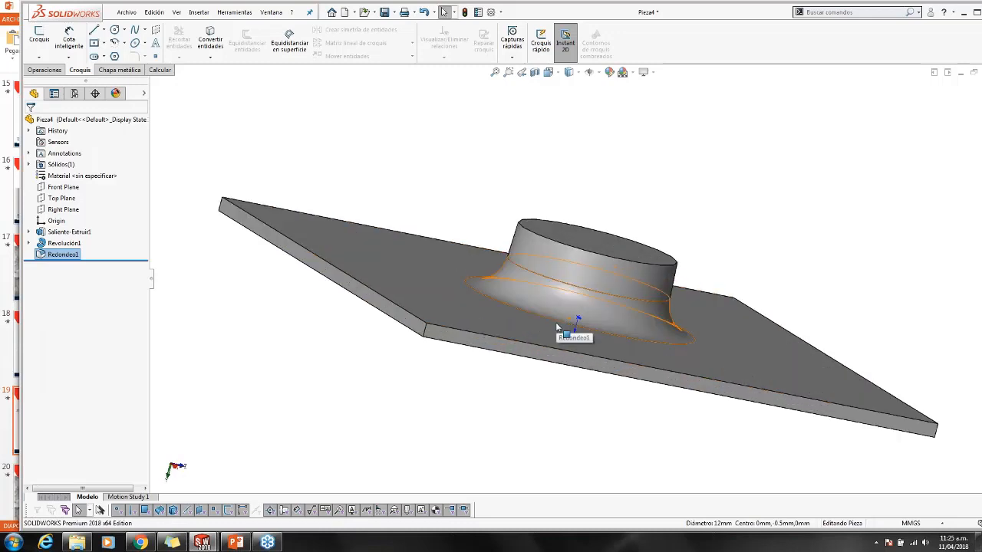
mouse_move(559, 356)
middle_mouse_down()
mouse_move(529, 342)
mouse_move(553, 356)
middle_mouse_up()
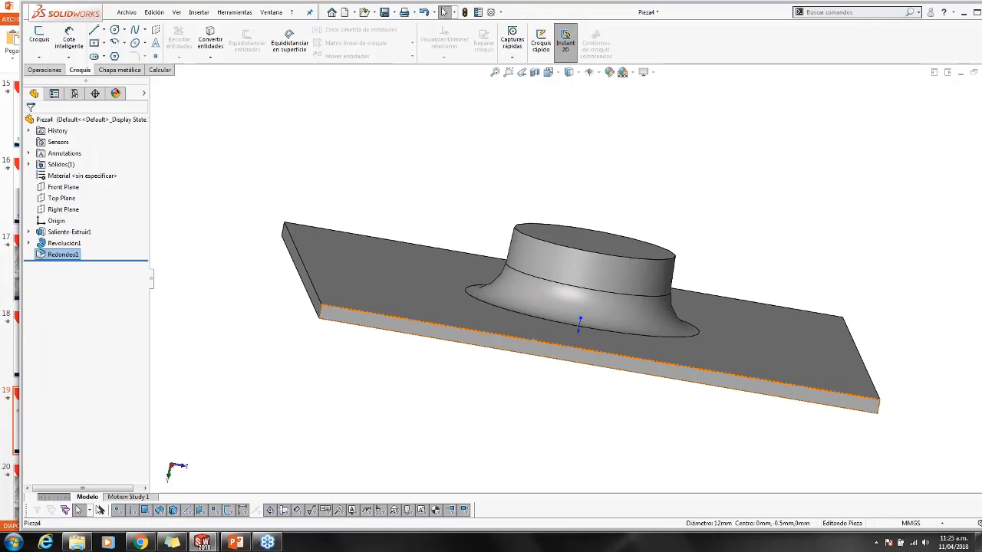
left_click(553, 356)
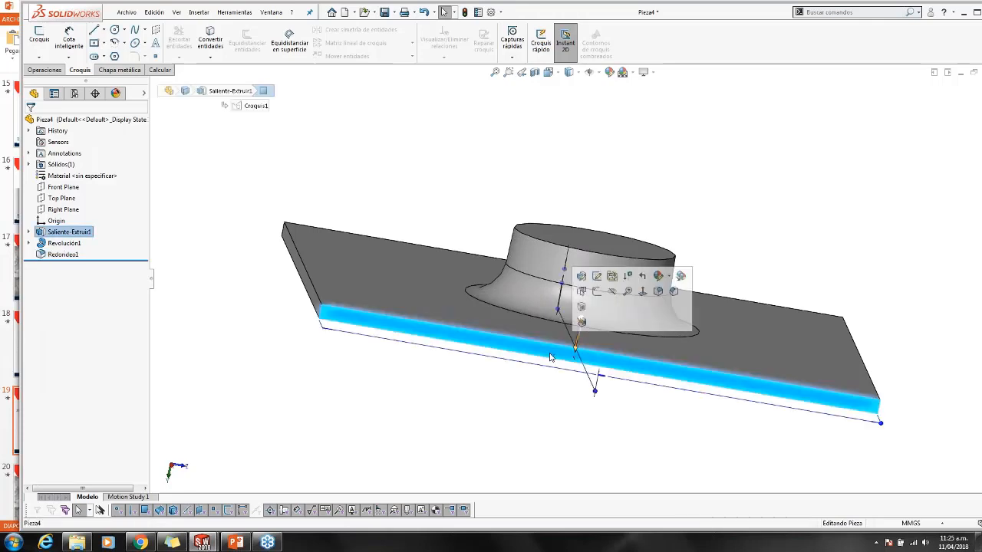
left_click(596, 292)
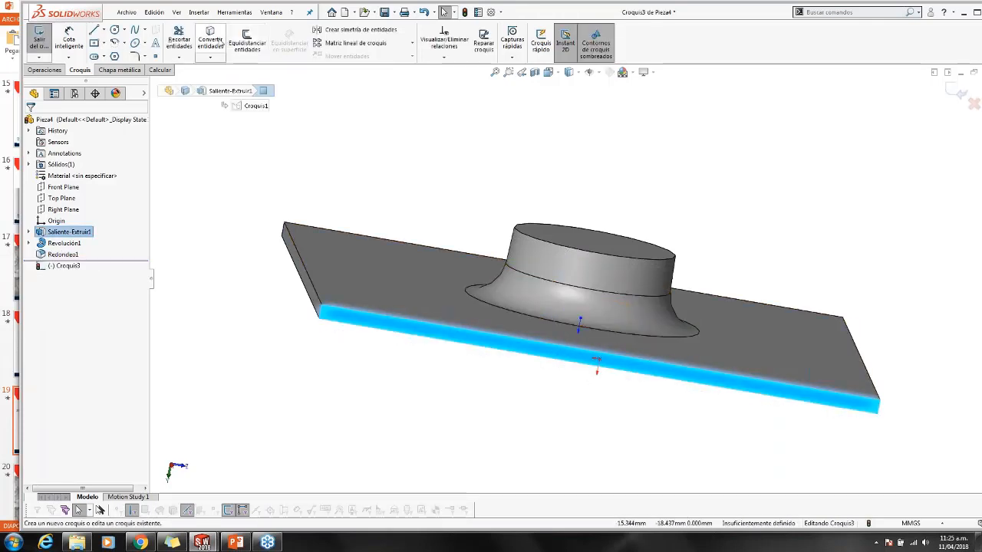
left_click(45, 71)
left_click(201, 42)
left_click(98, 184)
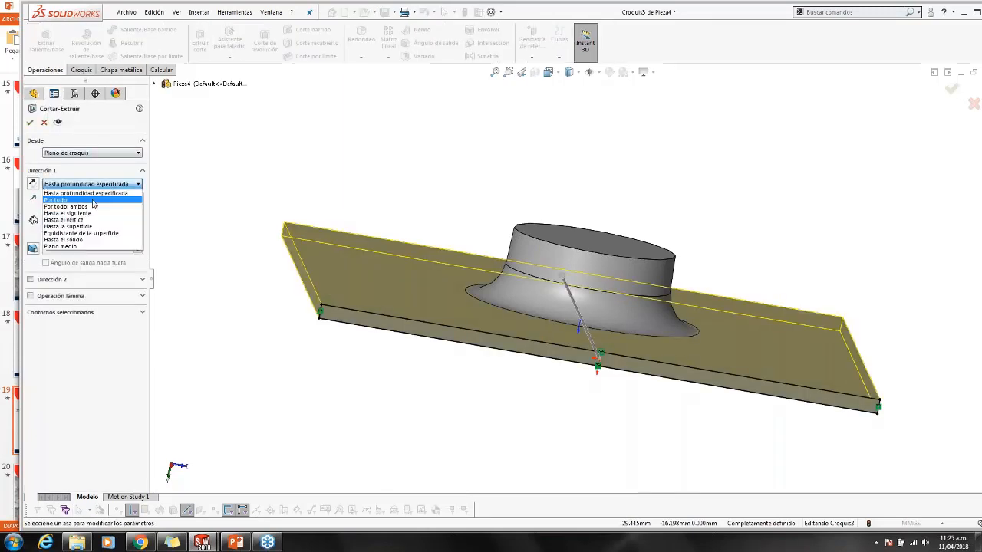
left_click(84, 193)
left_click(31, 123)
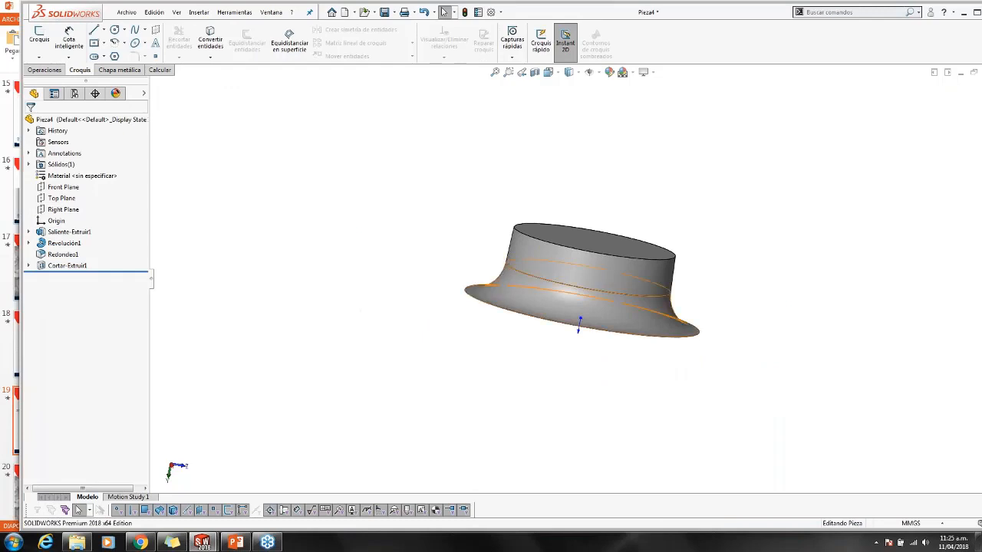
Rename the part's default configuration as H1-G18
middle_click_drag(579, 302, 675, 253)
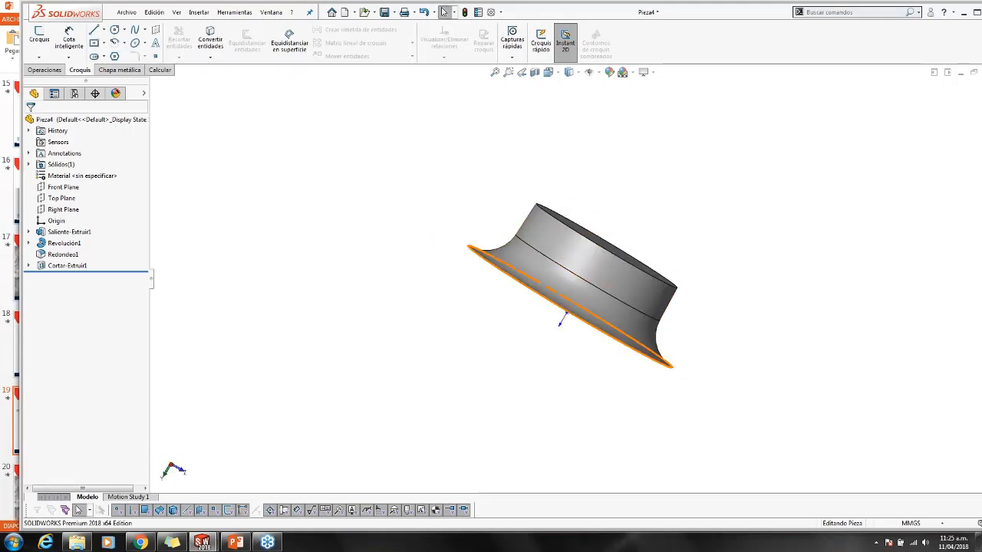
middle_click_drag(577, 307, 487, 319)
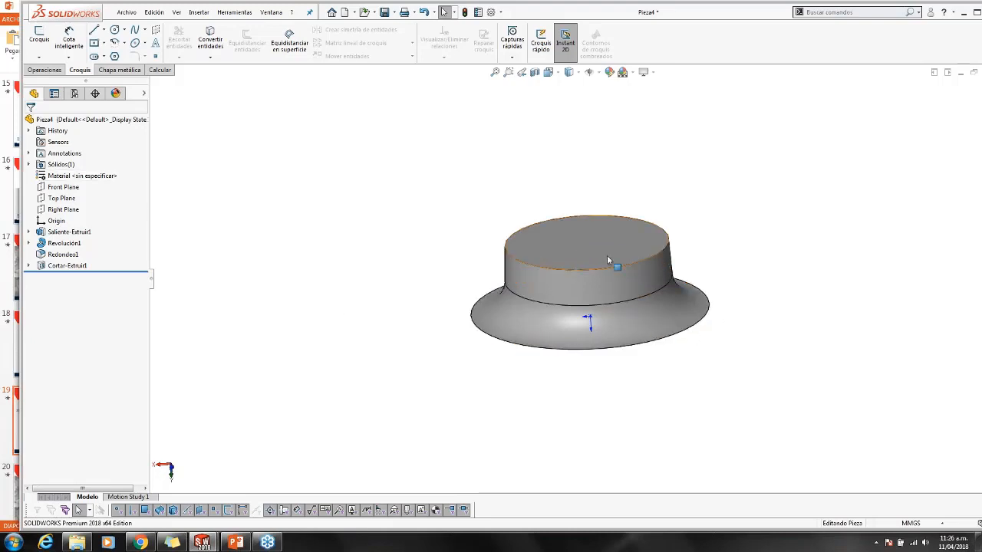
middle_click_drag(606, 255, 623, 257)
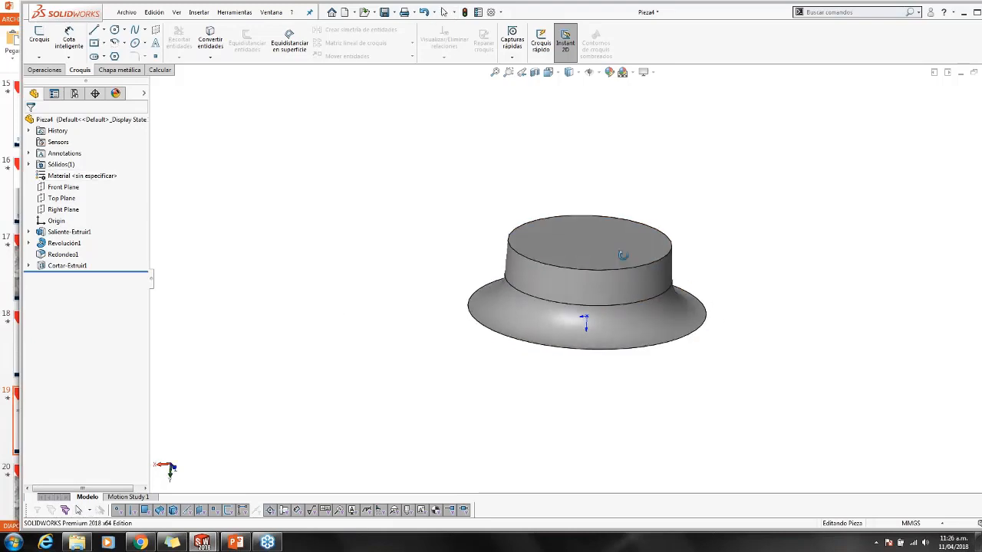
left_click(75, 94)
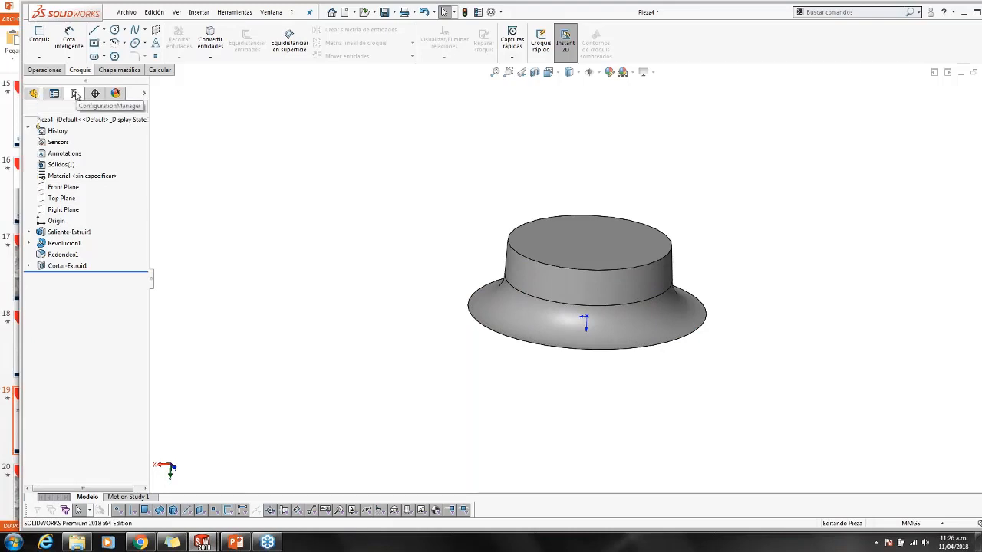
left_click(79, 139)
left_click(79, 139)
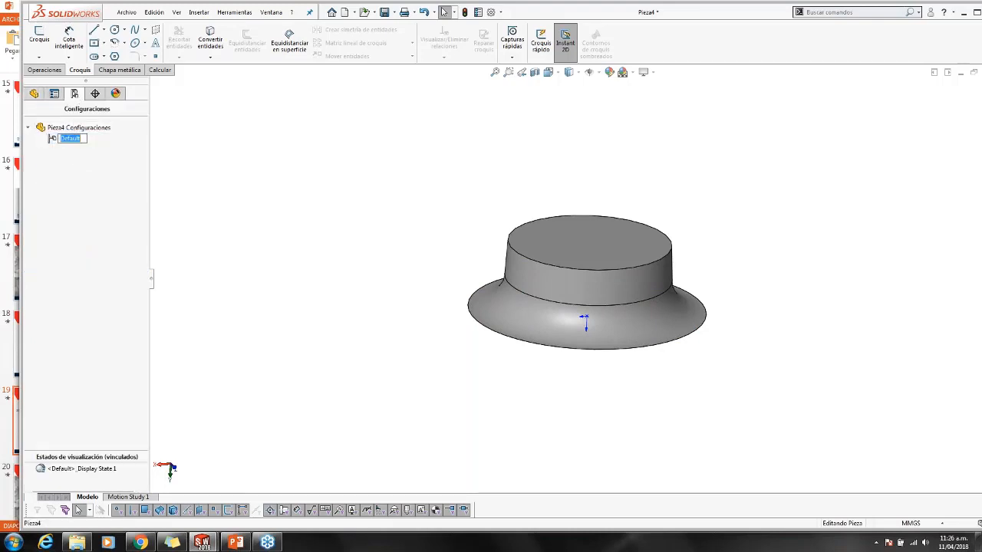
key("Caps_Lock")
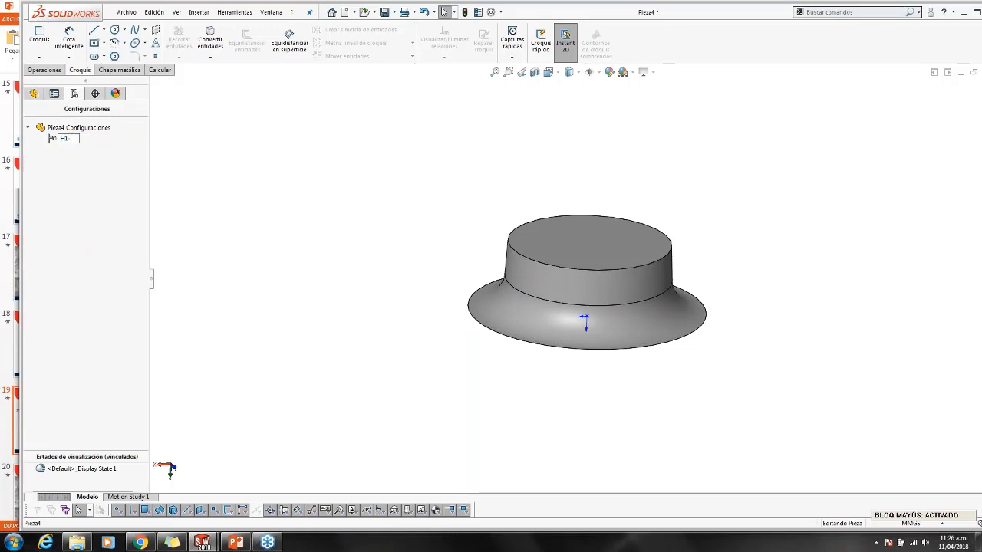
type("H1-G16")
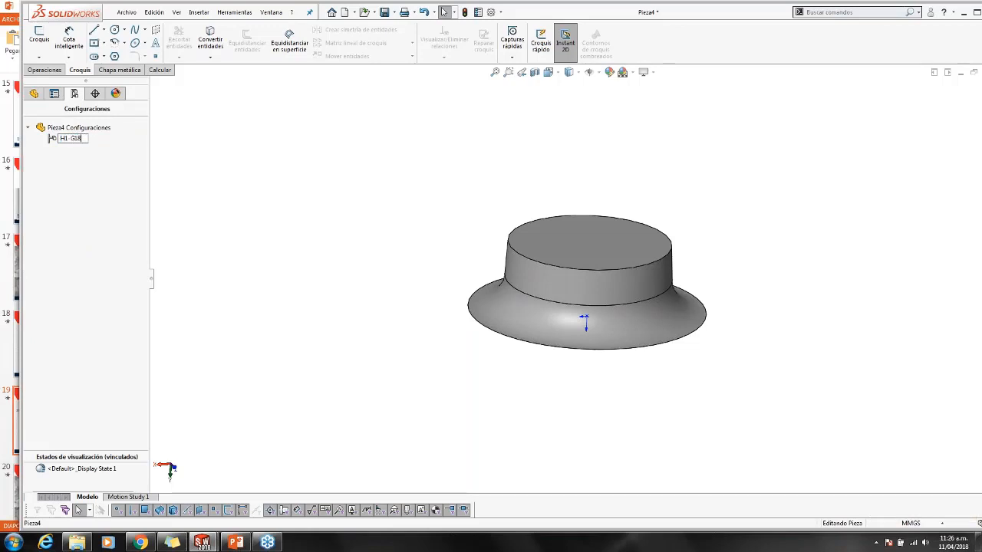
key("Return")
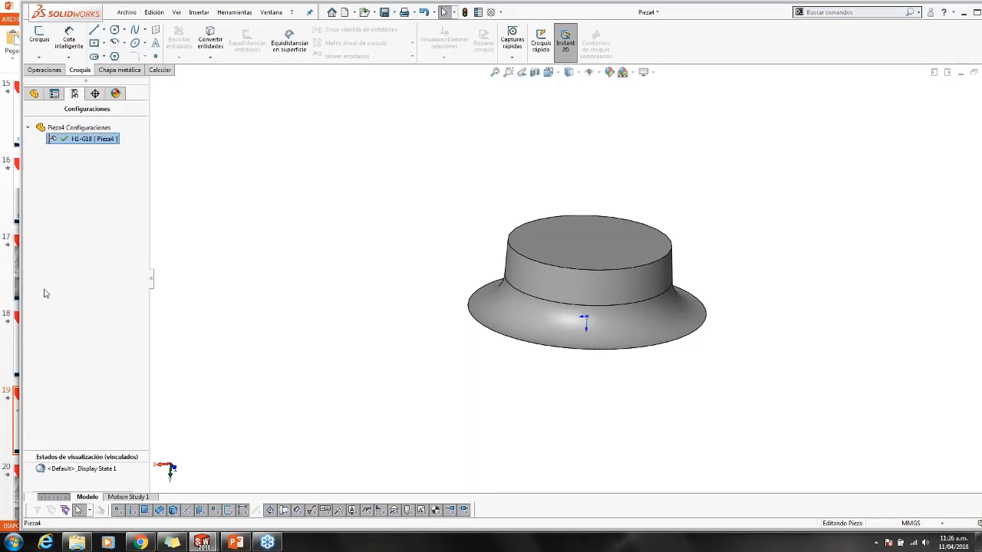
Duplicate configuration H1-G18 and name the copy H2-G14
left_click(62, 141)
left_click(107, 172)
key("ctrl+v")
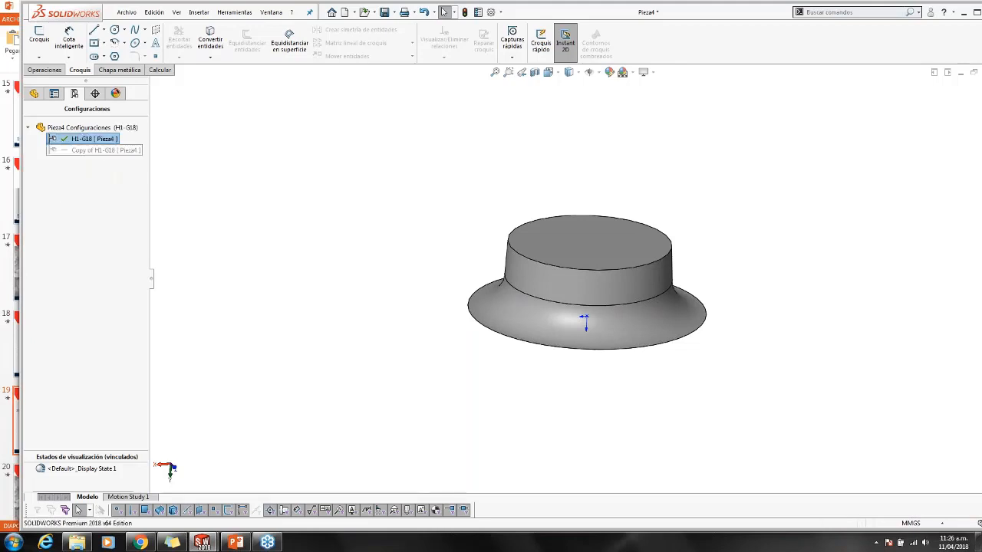
left_click(81, 149)
left_click(81, 150)
type("H2")
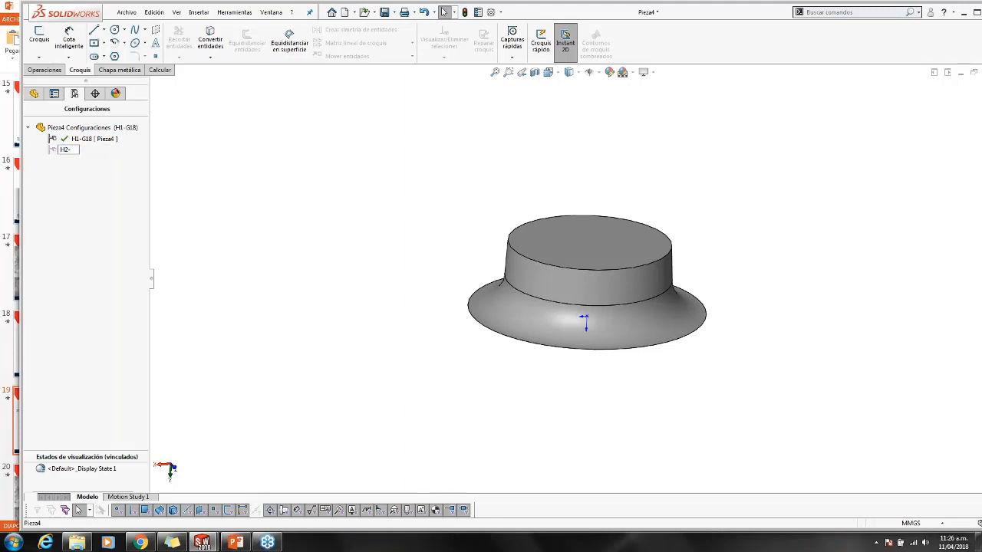
type("-G14")
key("Return")
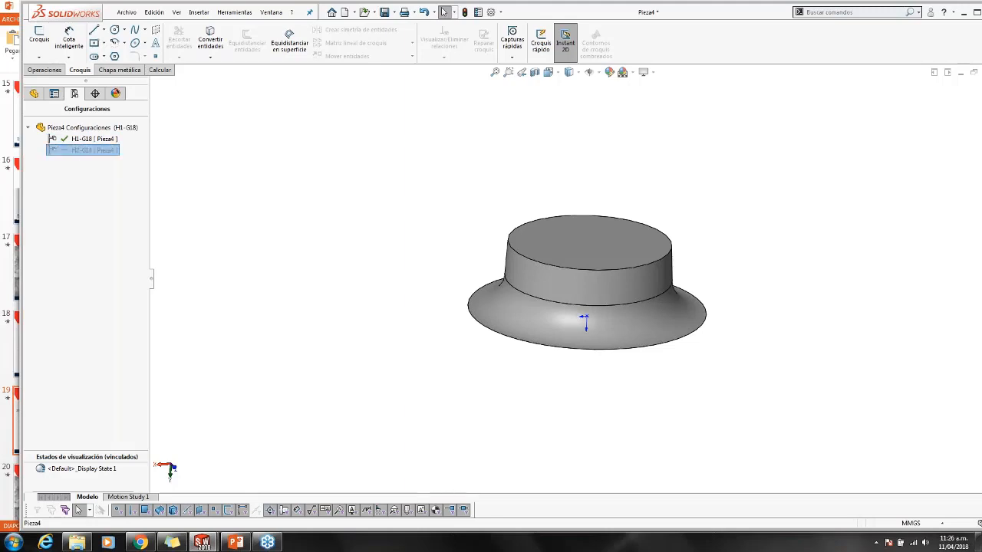
Activate configuration H2-G14 and set the revolved boss's height to 6.5 mm for this configuration only
double_click(56, 150)
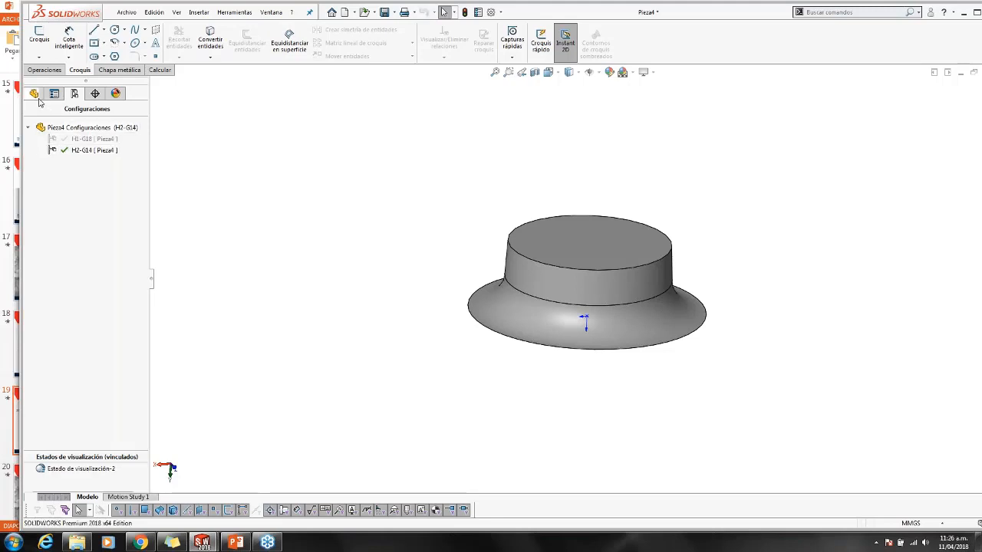
left_click(34, 93)
left_click(570, 290)
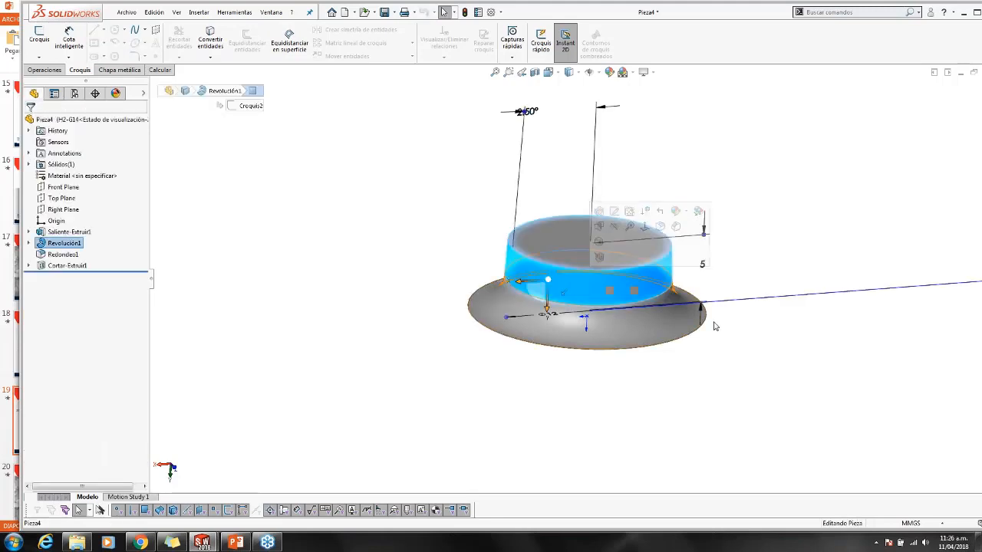
double_click(702, 263)
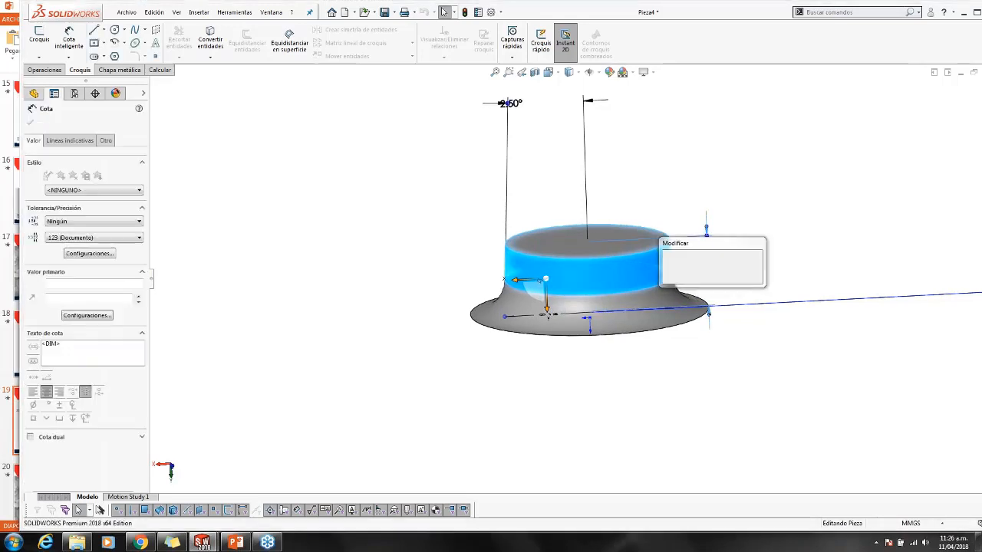
left_click(751, 291)
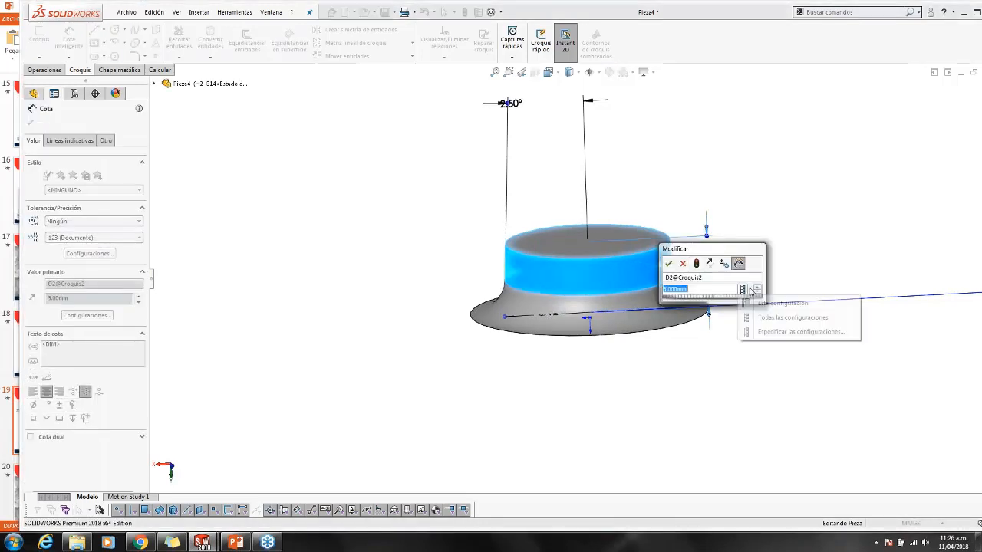
left_click(754, 304)
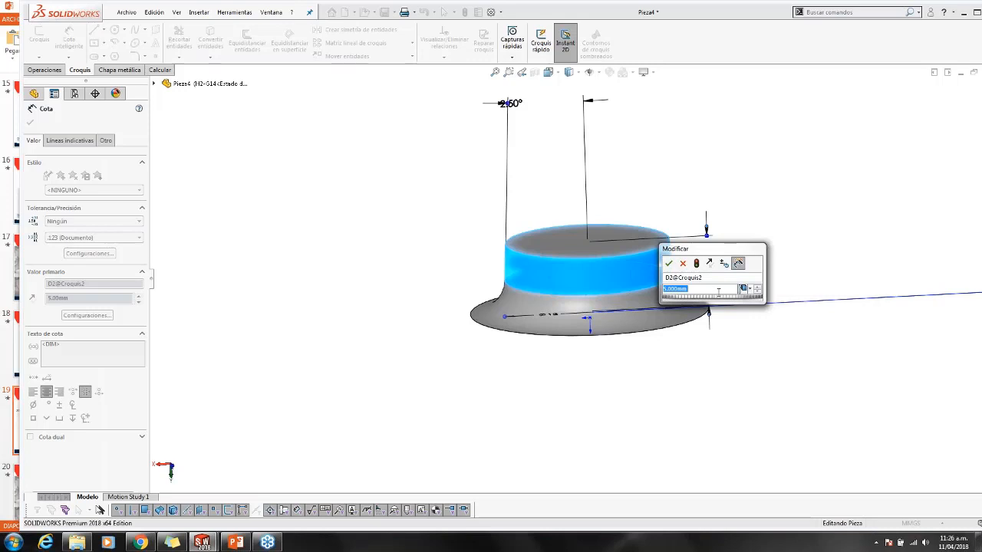
type("6.5")
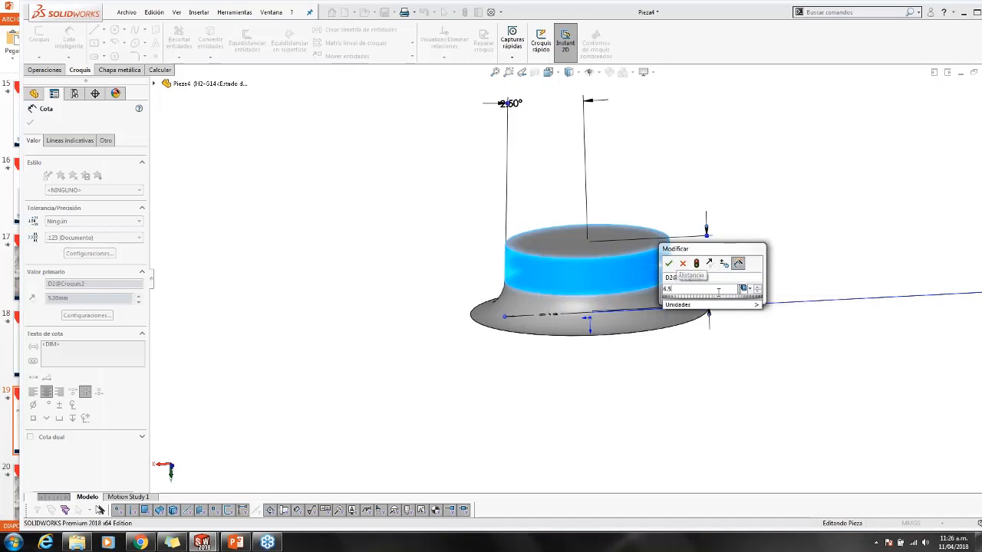
key("Return")
Set the radius of the flare fillet at the boss's base to 3 mm for configuration H2-G14 only
left_click(683, 302)
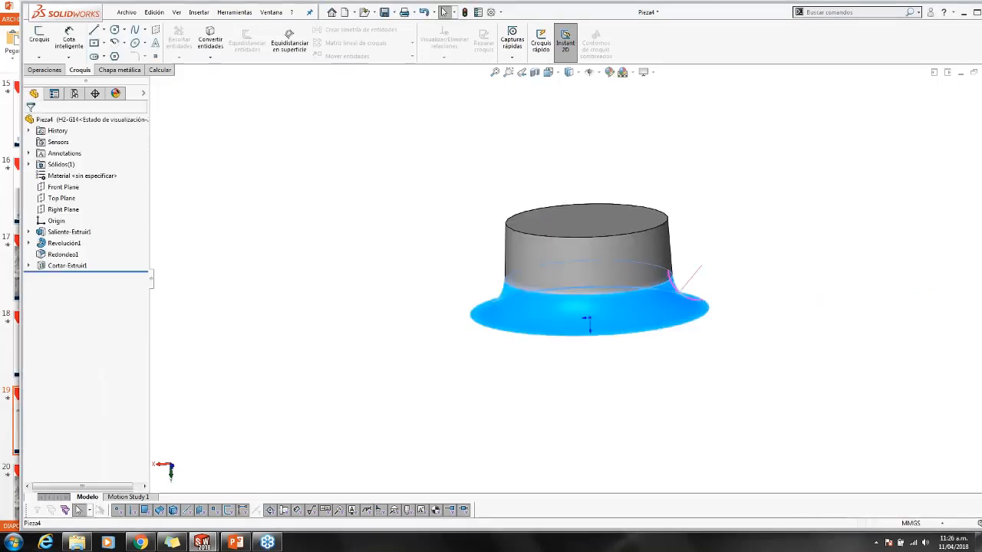
middle_click_drag(681, 300, 571, 288)
middle_click_drag(682, 257, 683, 262)
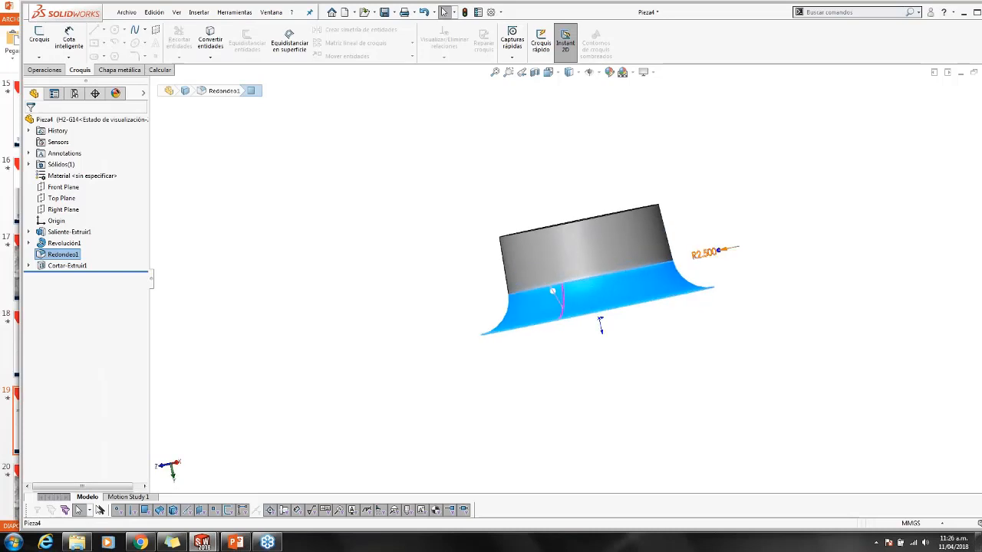
double_click(704, 252)
type("3")
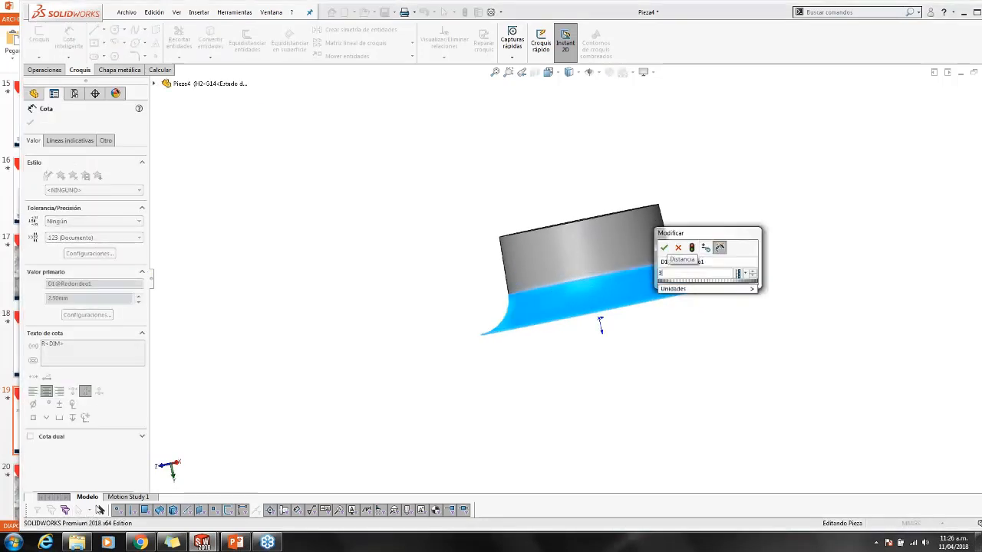
left_click(744, 273)
left_click(759, 287)
left_click(664, 247)
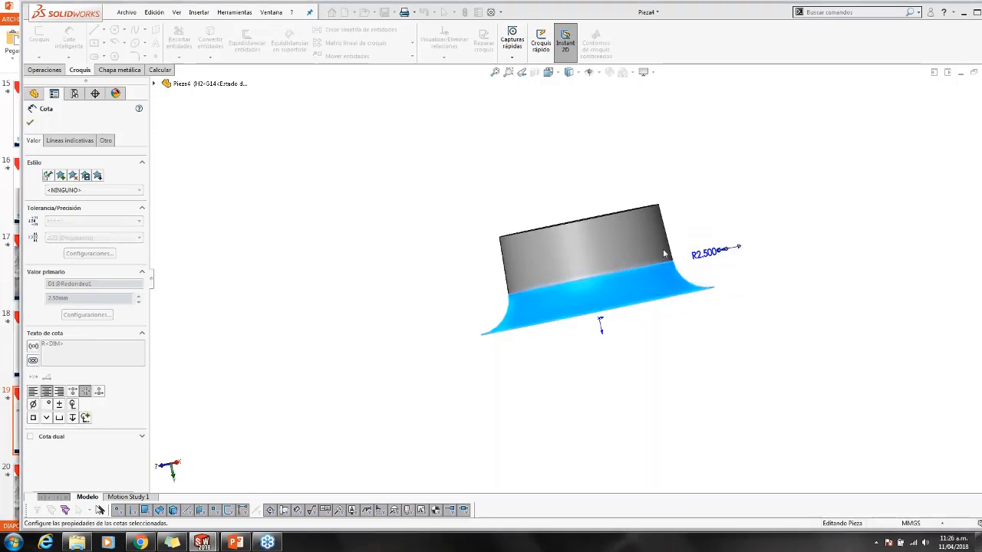
left_click(721, 204)
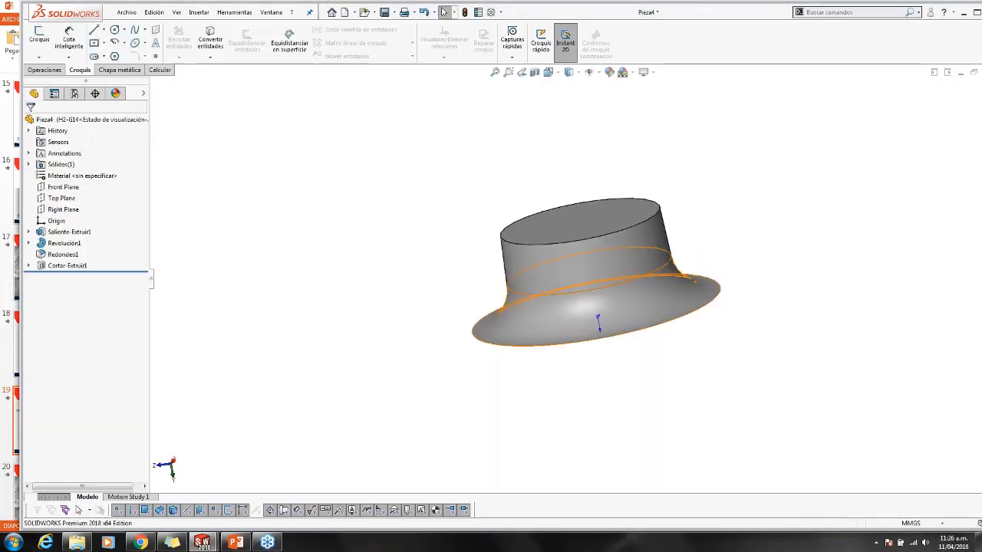
Switch between configurations H1-G18 and H2-G14 to compare their shapes, leaving H1-G18 active
left_click(75, 94)
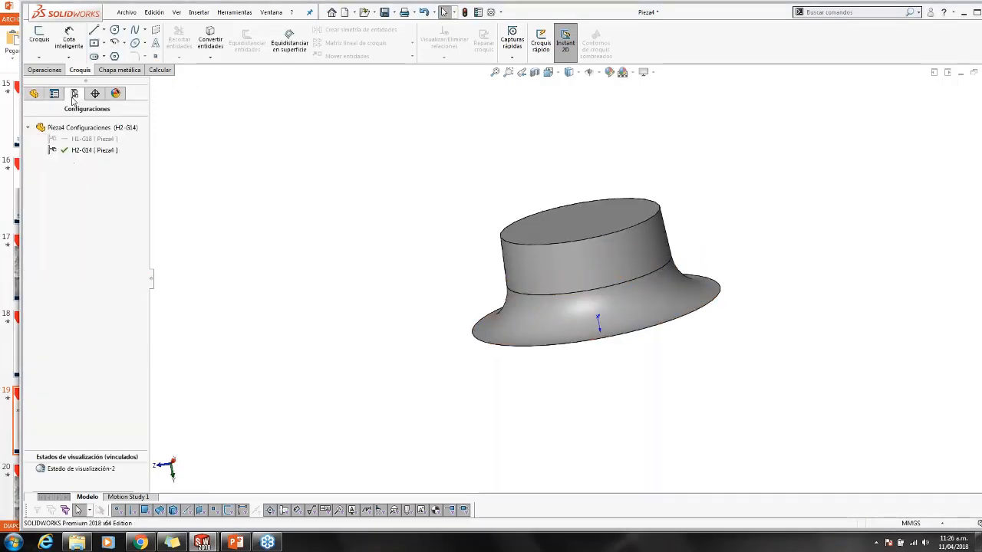
double_click(73, 139)
double_click(66, 150)
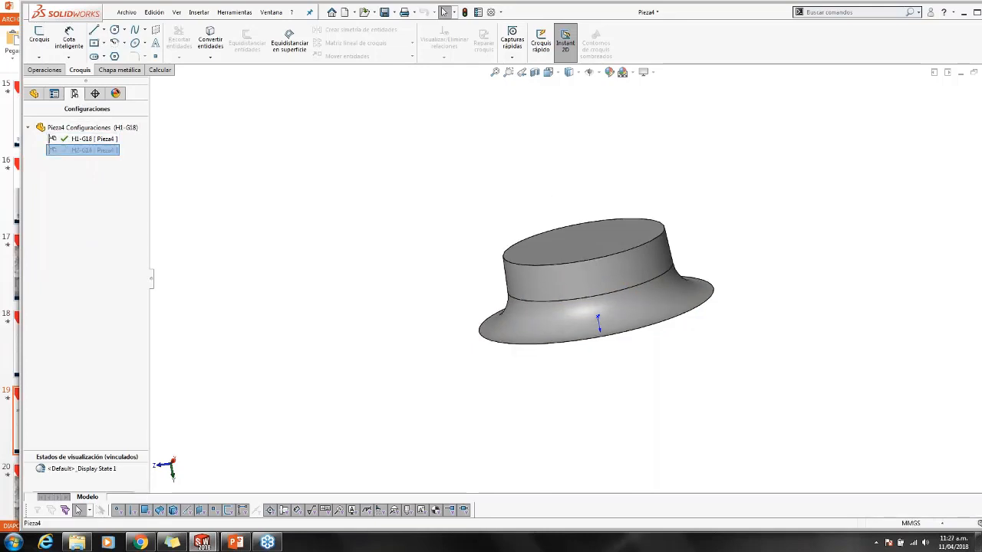
middle_click_drag(271, 178, 360, 142)
double_click(85, 139)
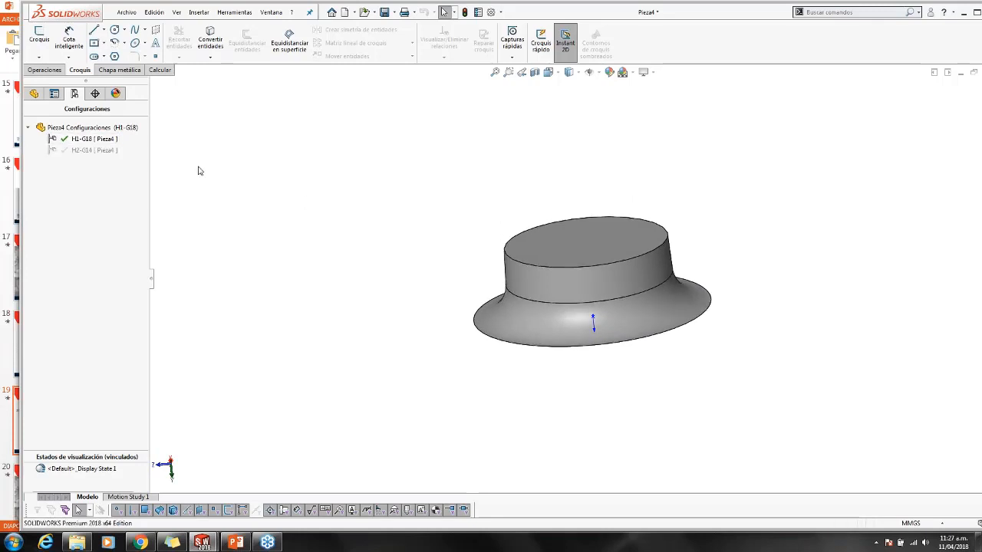
Examine the Design Library's forming tools folder and check whether it is designated as a sheet metal forming tools folder
left_click(34, 94)
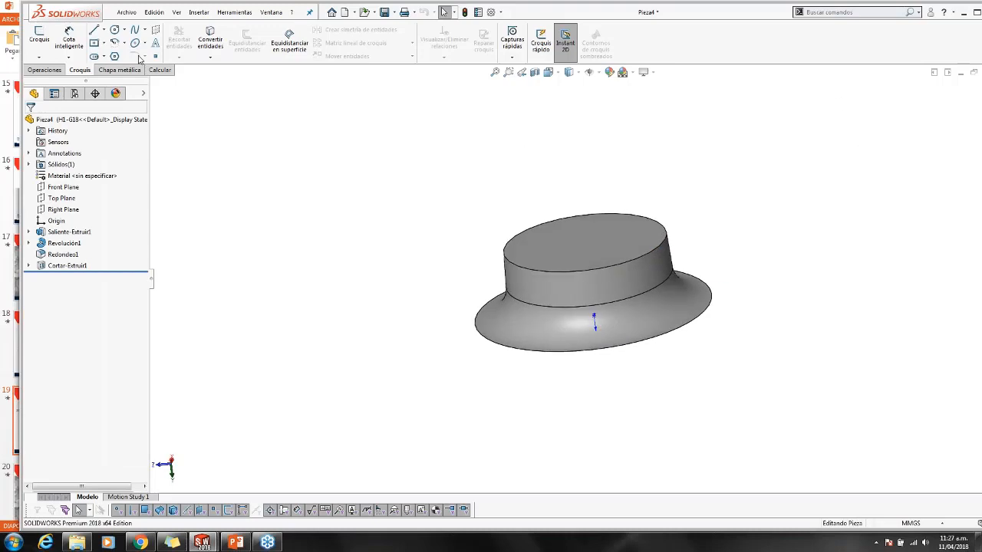
left_click_drag(75, 17, 113, 0)
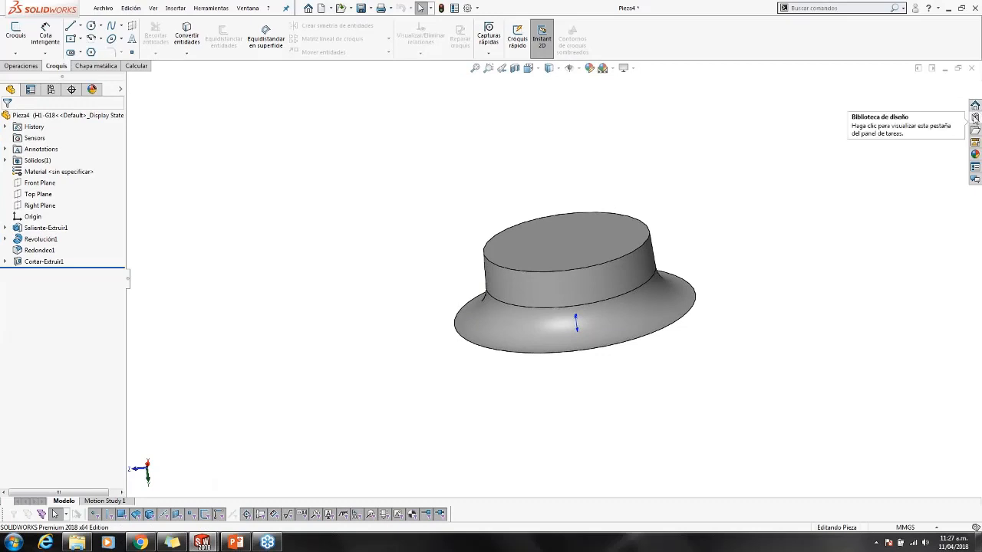
left_click(974, 117)
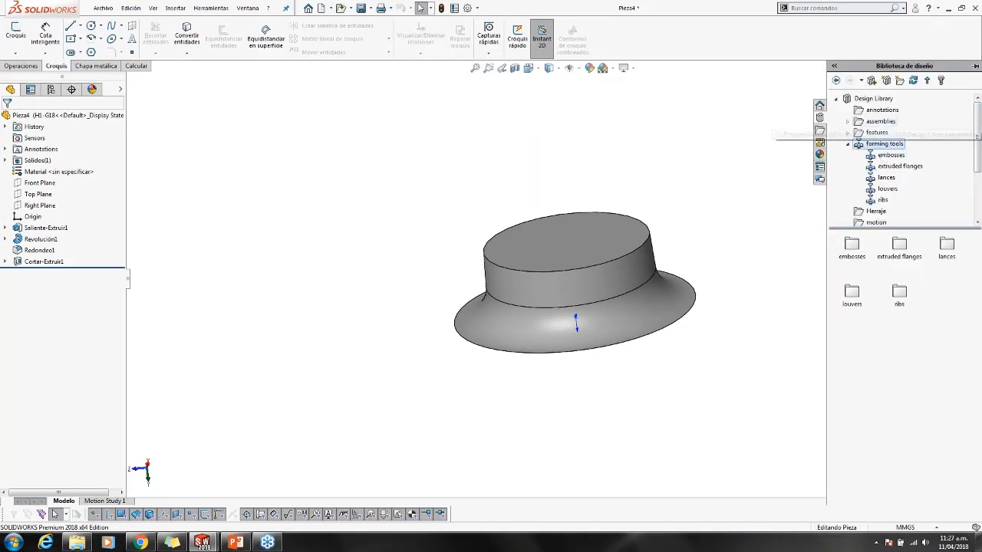
left_click(835, 99)
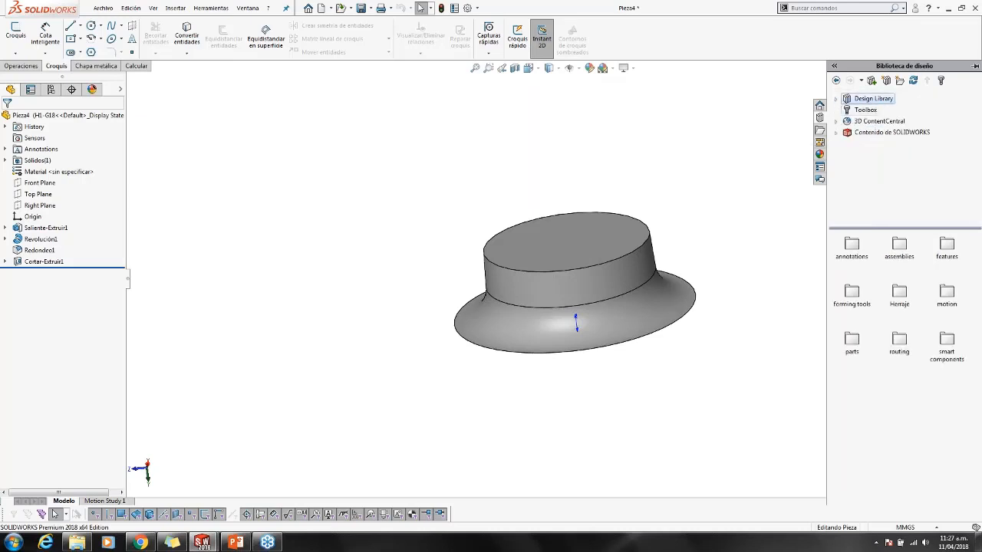
double_click(846, 101)
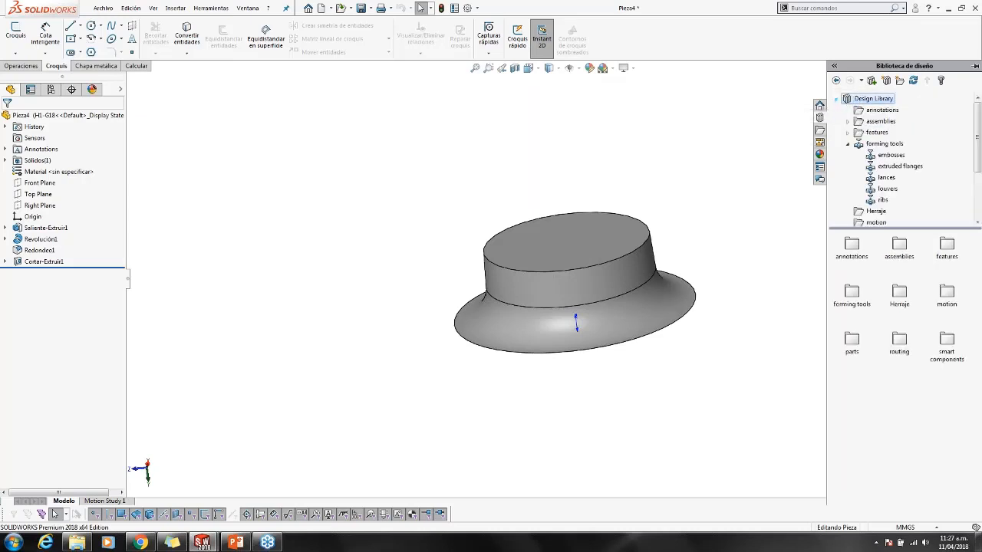
left_click(847, 144)
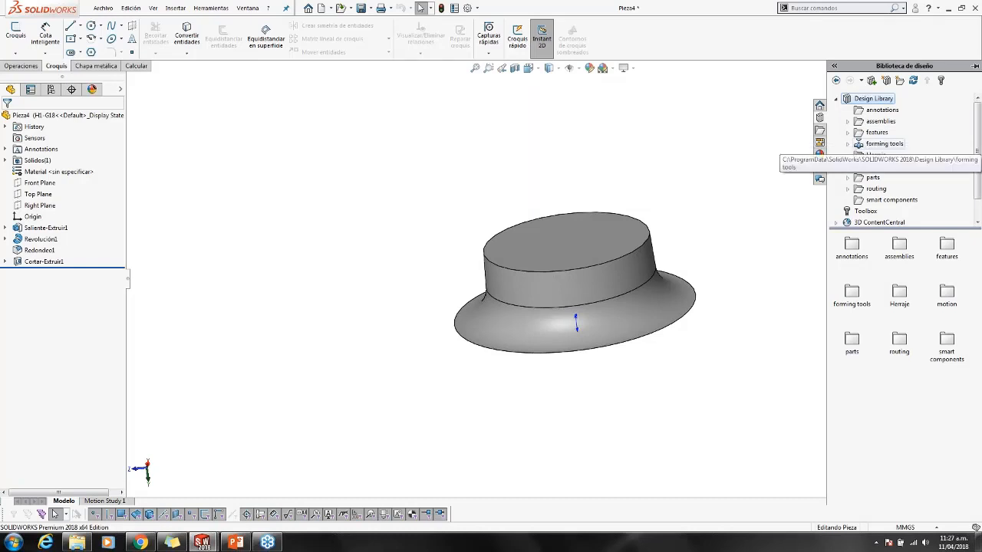
right_click(882, 144)
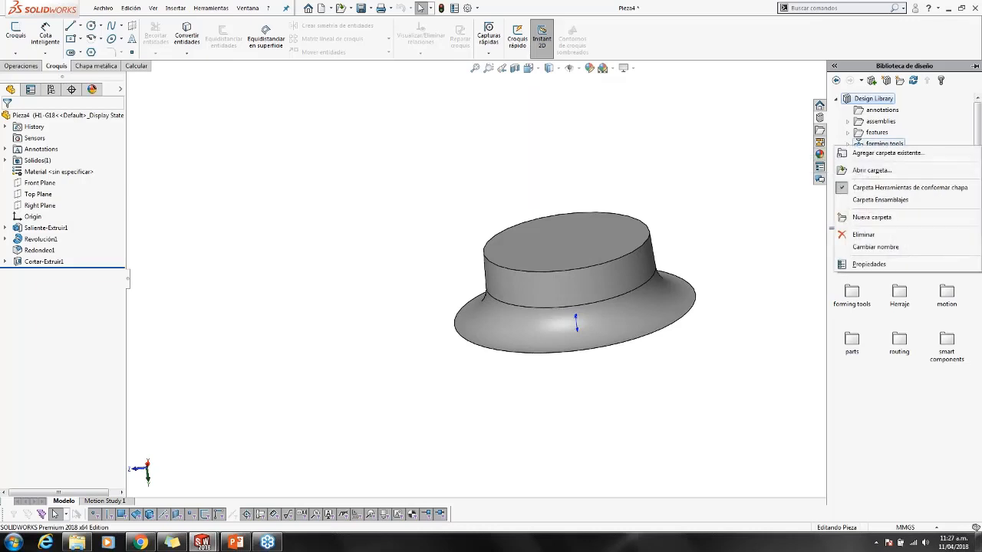
left_click(964, 190)
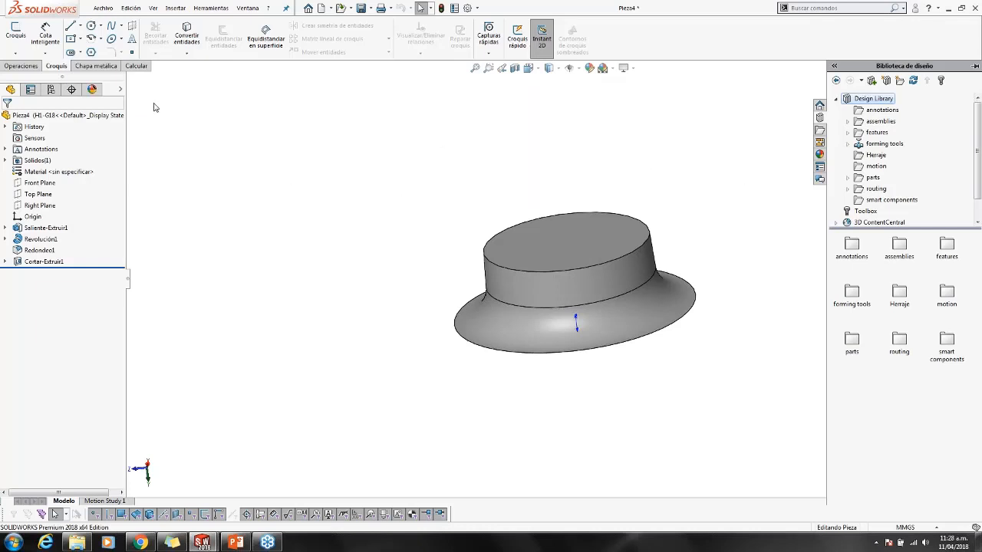
Start the sheet metal Forming Tool command and point out the stopping face and the face to remove with temporary ink marks
left_click(98, 66)
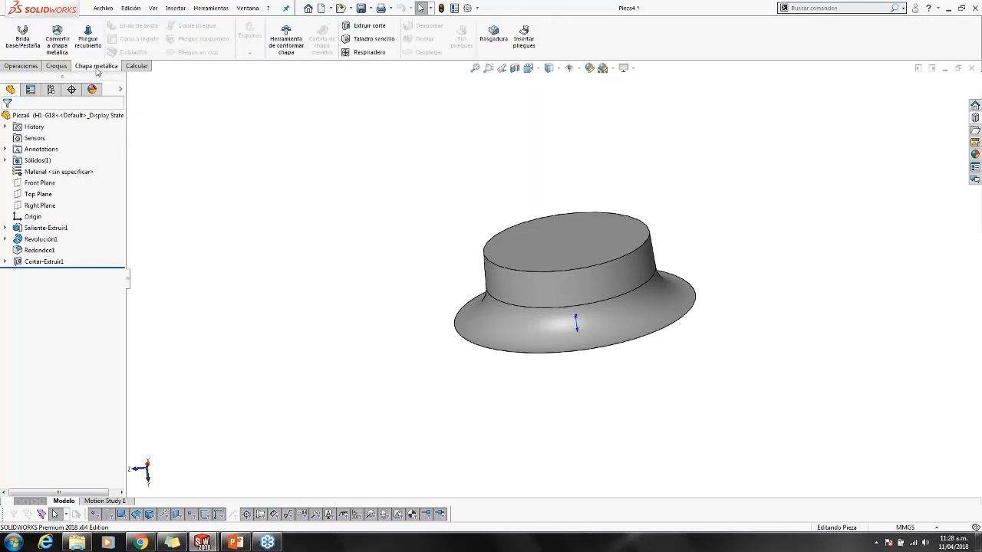
left_click(286, 47)
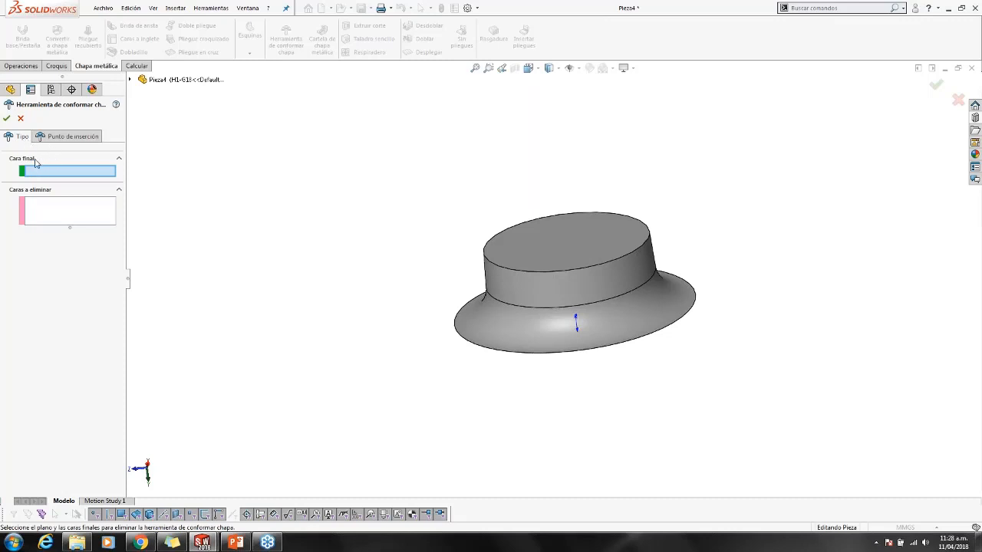
left_click(34, 163)
left_click_drag(115, 154, 125, 174)
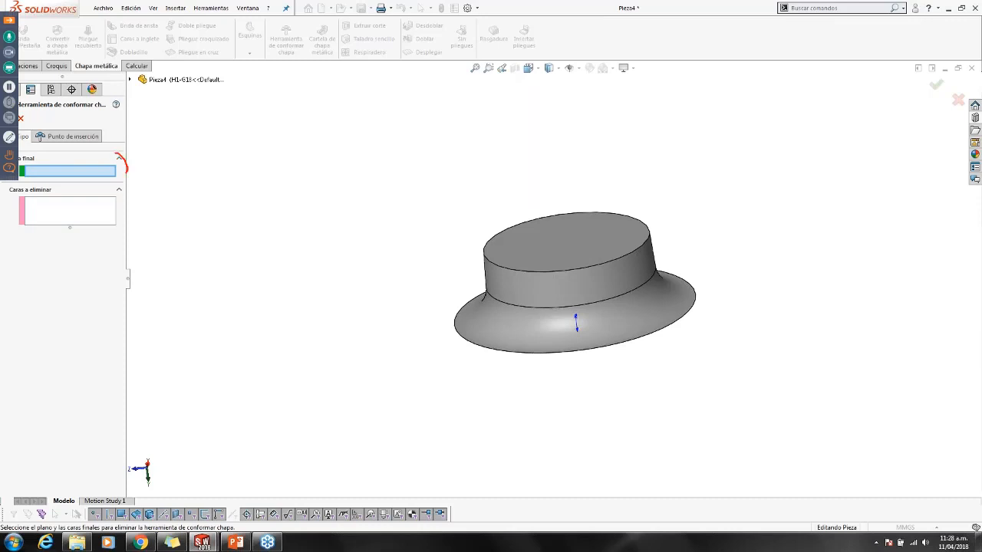
mouse_move(521, 351)
left_mouse_down()
mouse_move(610, 354)
mouse_move(664, 323)
left_mouse_up()
mouse_move(29, 203)
left_mouse_down()
mouse_move(31, 214)
mouse_move(75, 228)
left_mouse_up()
mouse_move(592, 224)
left_mouse_down()
mouse_move(562, 223)
mouse_move(540, 264)
mouse_move(569, 220)
mouse_move(564, 243)
left_mouse_up()
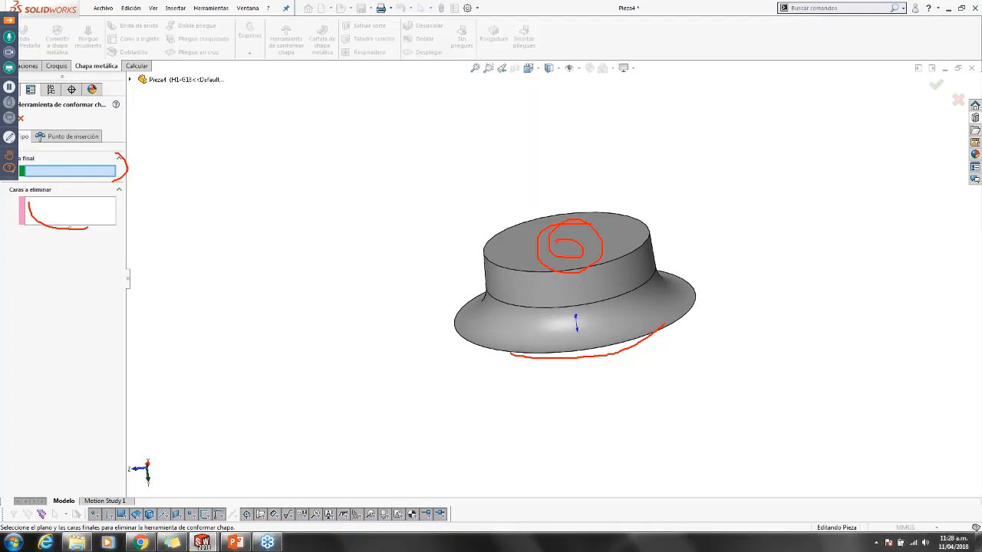
left_click(9, 137)
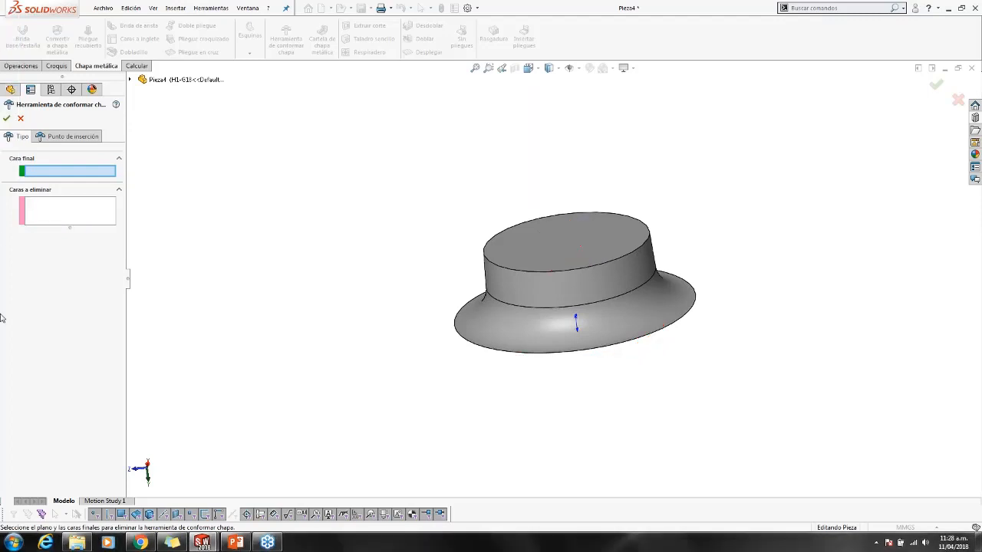
Switch to the PowerPoint presentation and view slide 16 on recommendations for creating holes
left_click(244, 544)
scroll(325, 246, "up", 3)
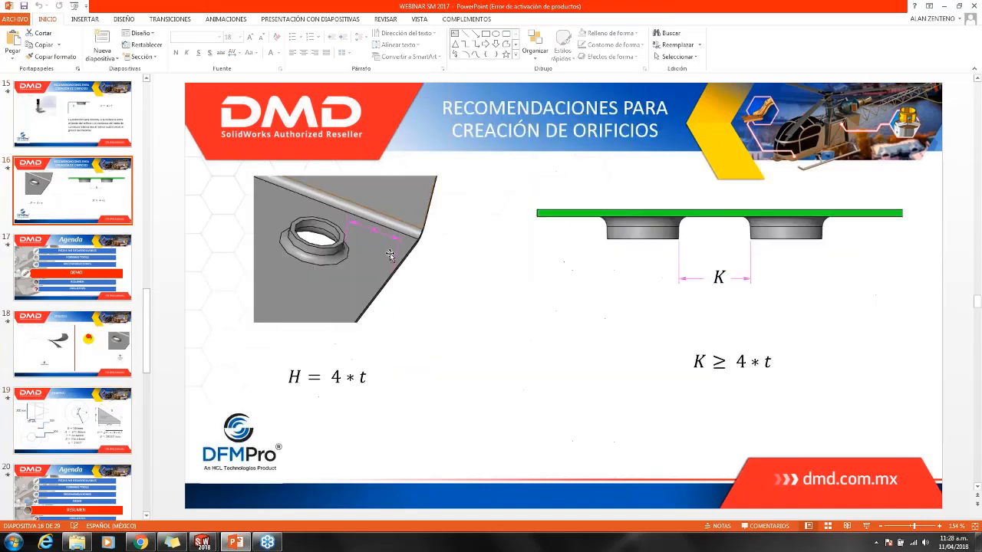
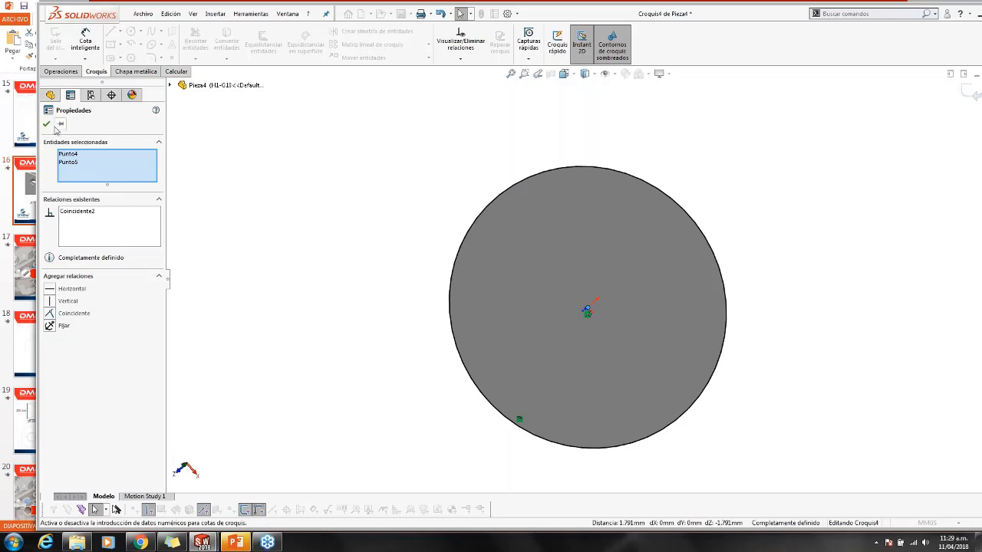
Accept the coincident relation for the insertion point, finish the forming tool feature, and inspect the tool from several sides
left_click(46, 123)
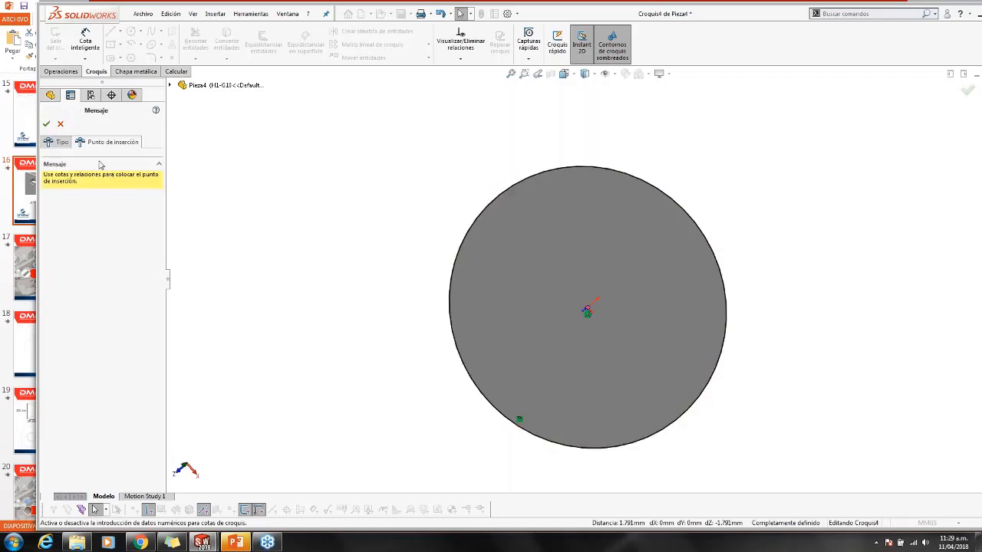
left_click(46, 124)
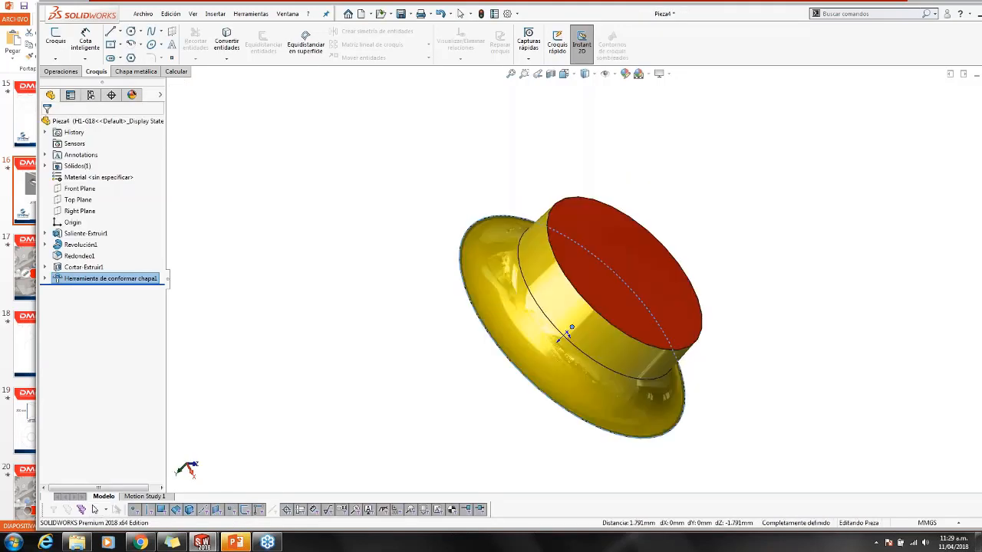
middle_click_drag(594, 331, 586, 277)
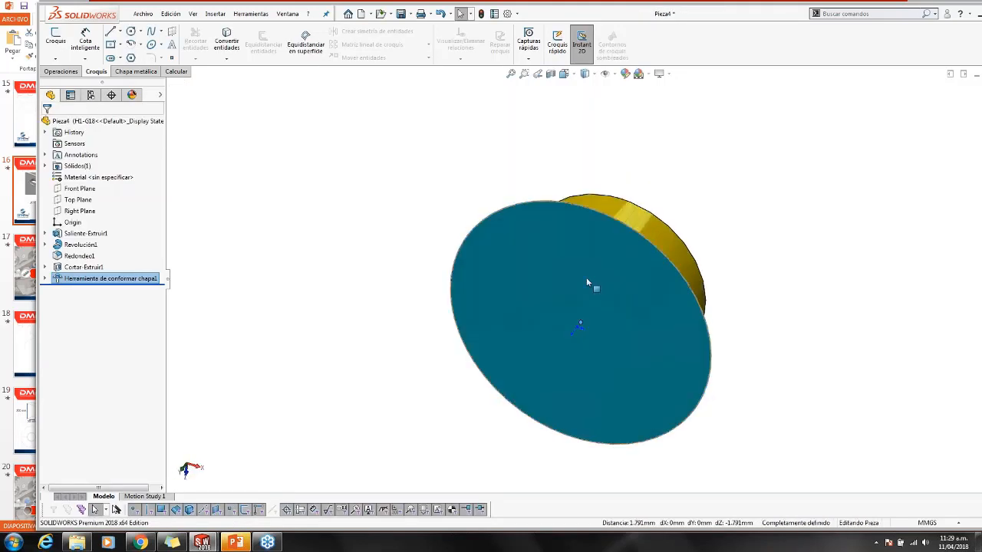
middle_click_drag(589, 237, 449, 299)
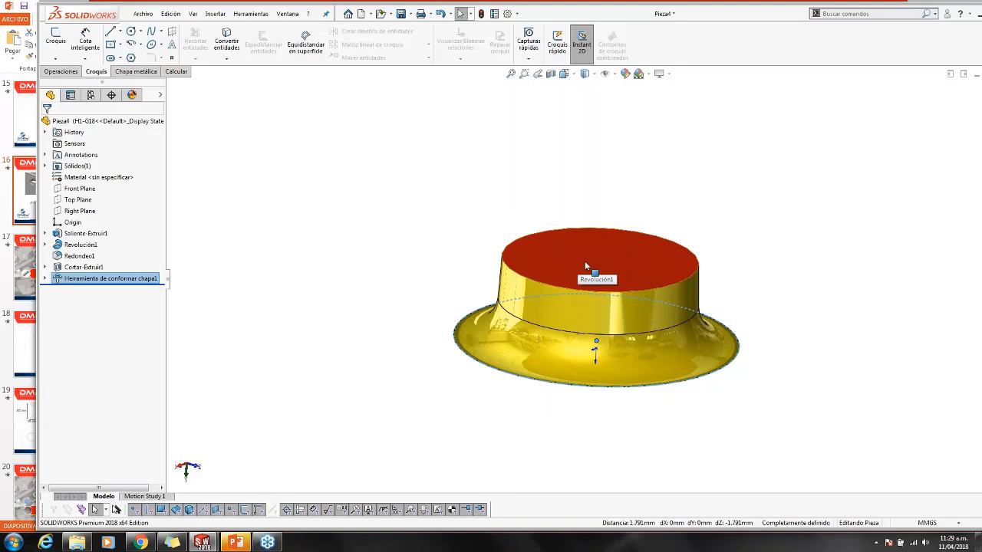
middle_click_drag(594, 301, 607, 327)
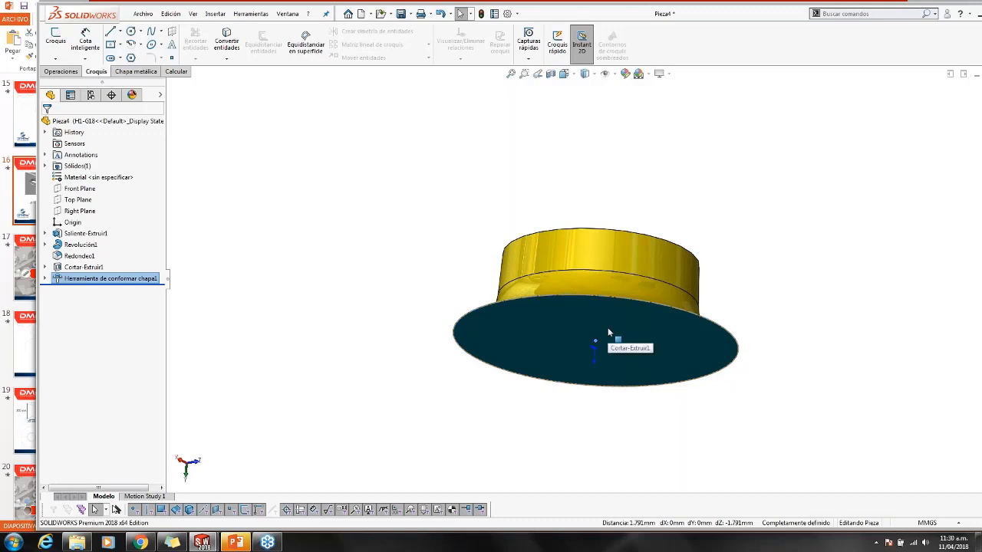
middle_click_drag(649, 278, 677, 251)
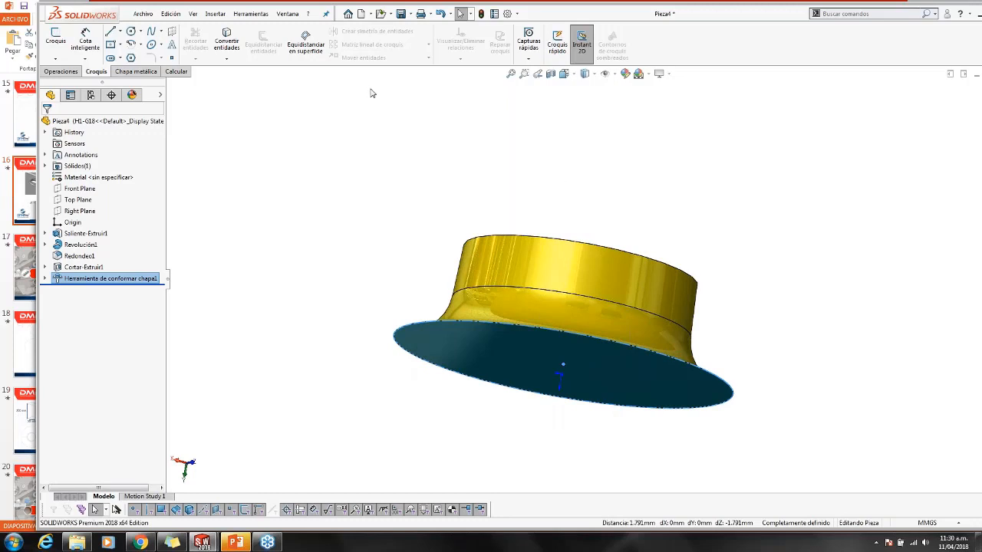
Save the part under the new name HERRAMIENTA CONFOR in the webinar Sheet Metal folder
left_click(411, 14)
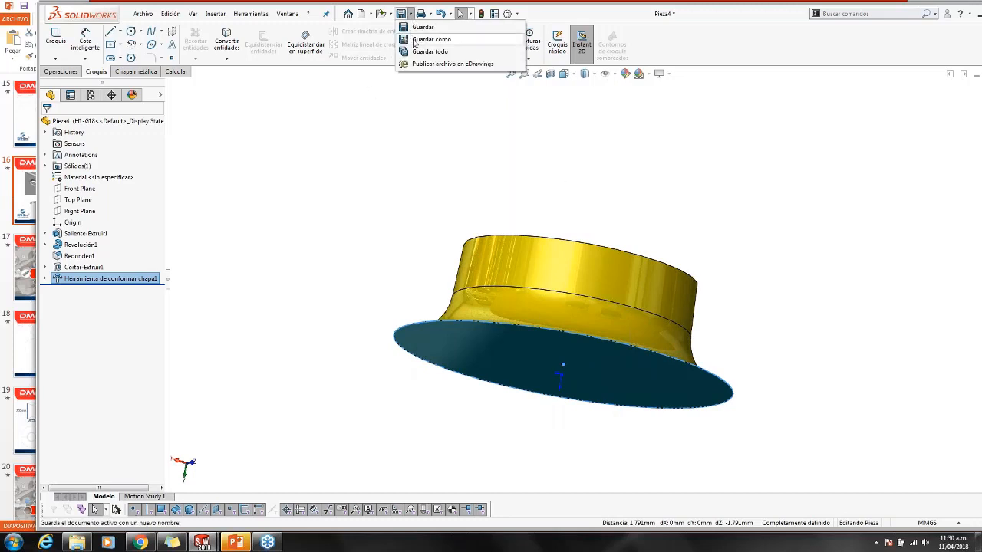
left_click(415, 40)
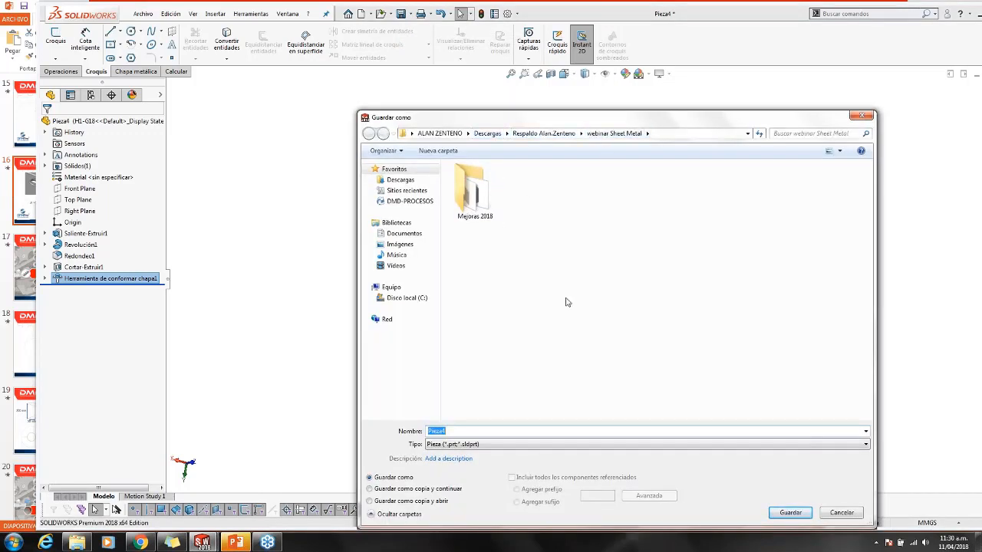
type("HERRAMIENTA CONFOR")
left_click(789, 512)
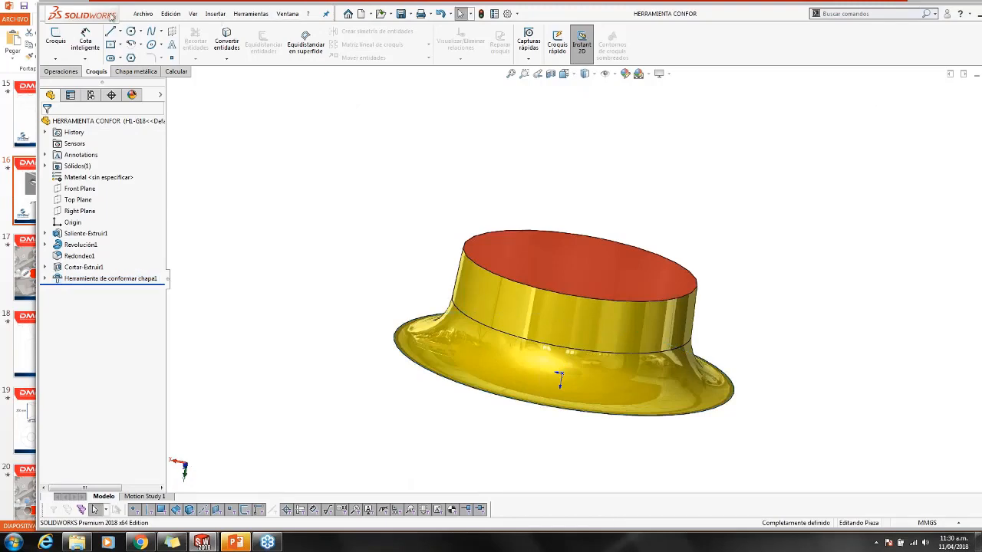
Add the existing webinar Sheet Metal folder to the forming tools folder of the Design Library
key("super+Left")
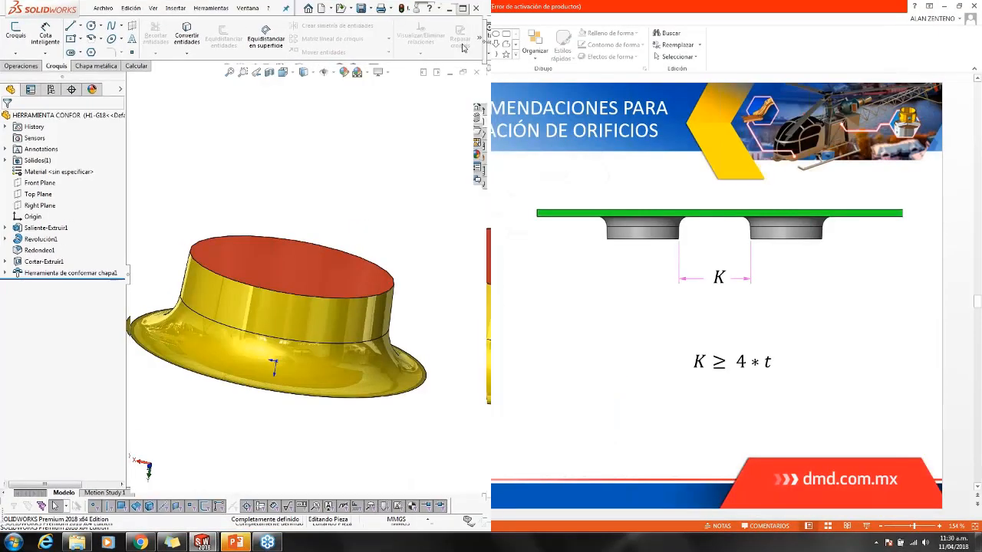
left_click(462, 8)
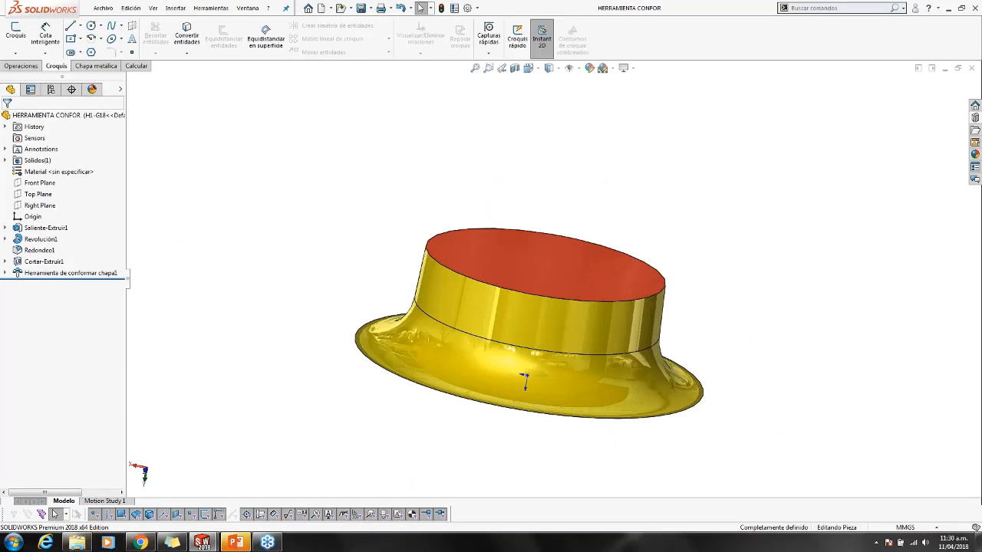
left_click(975, 117)
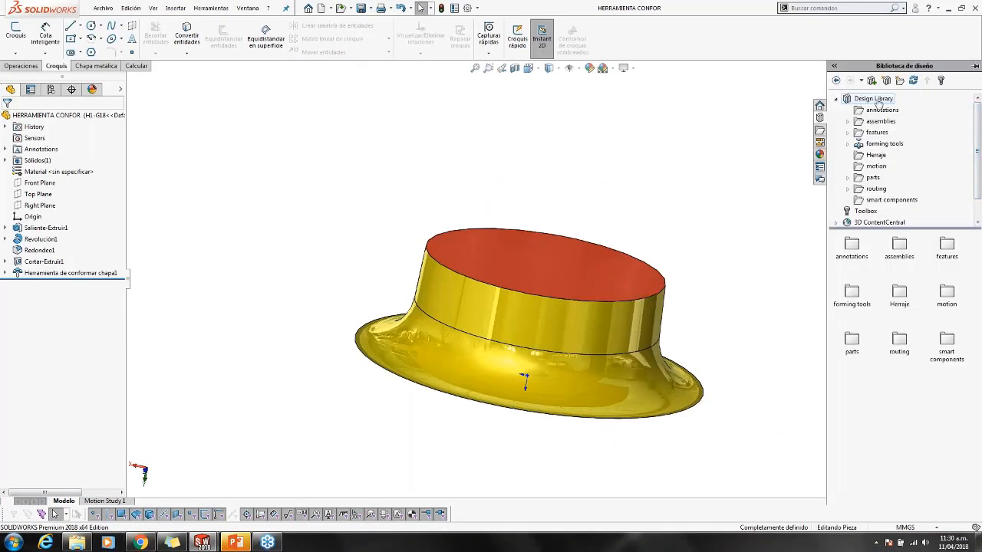
left_click(883, 145)
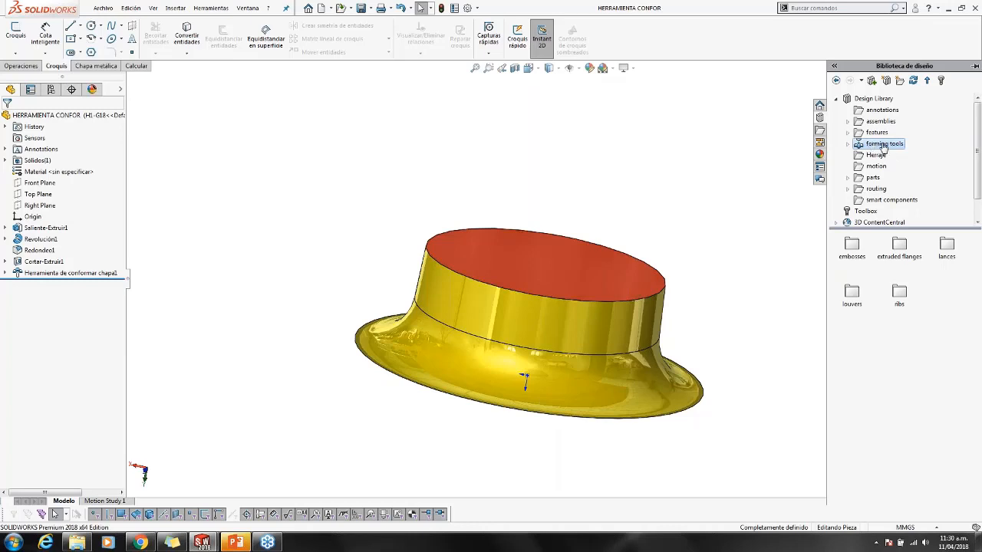
right_click(883, 147)
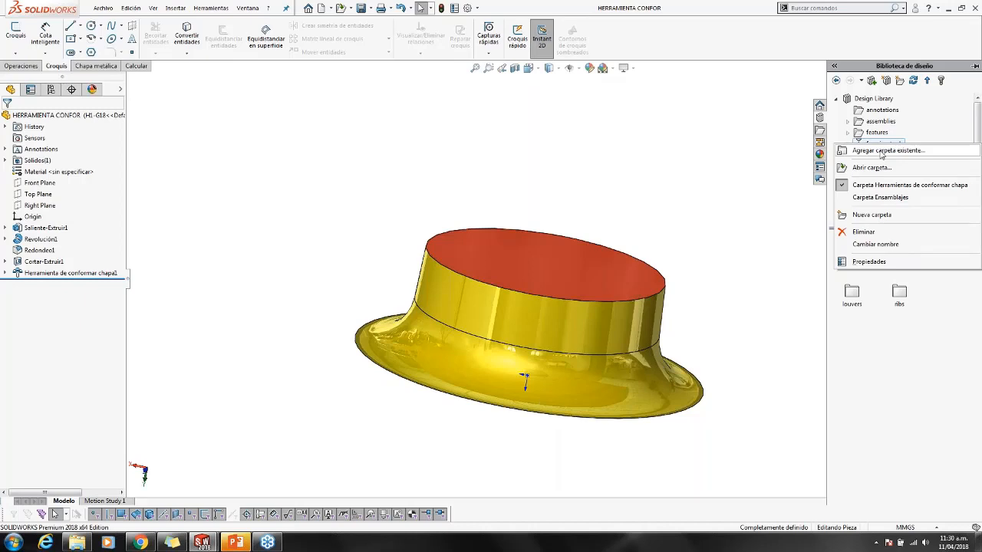
left_click(882, 152)
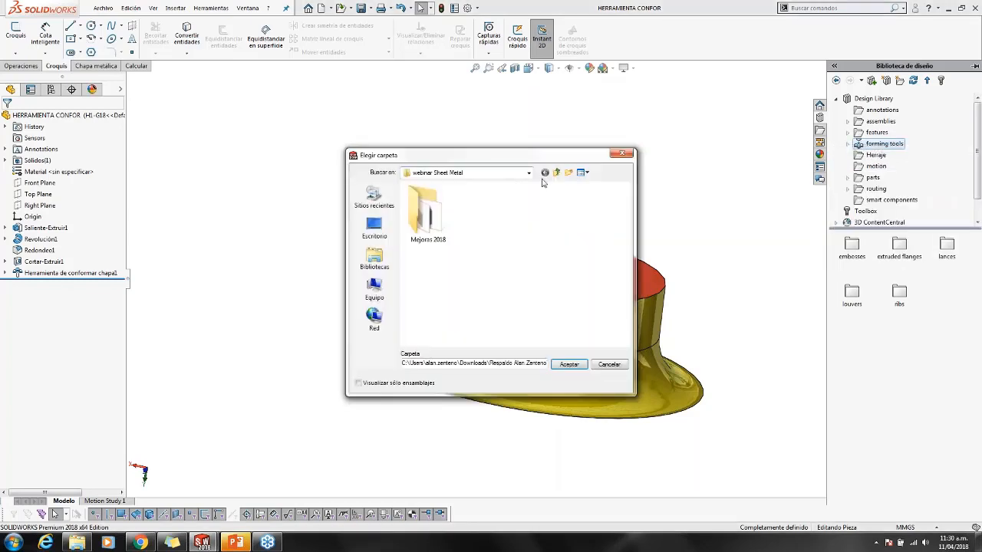
left_click(556, 173)
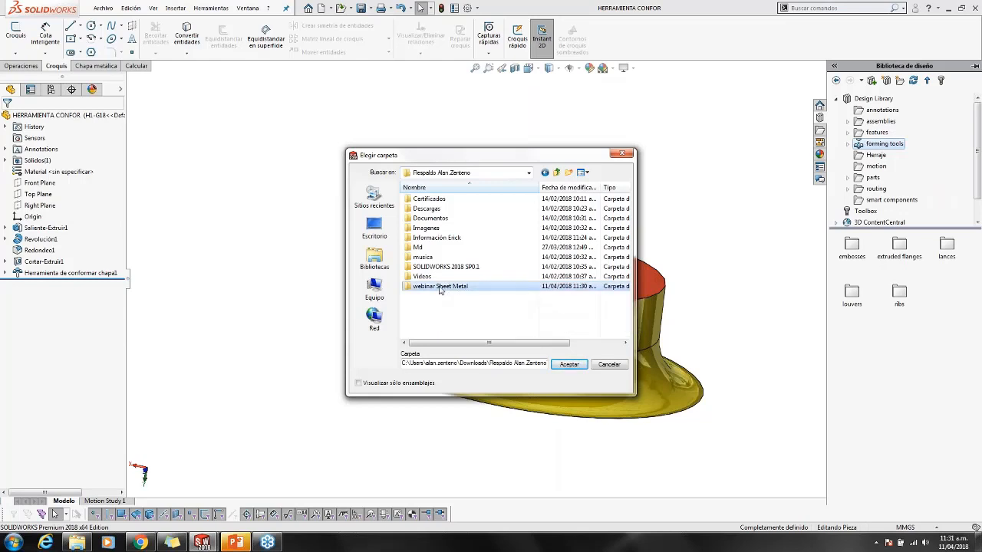
left_click(577, 365)
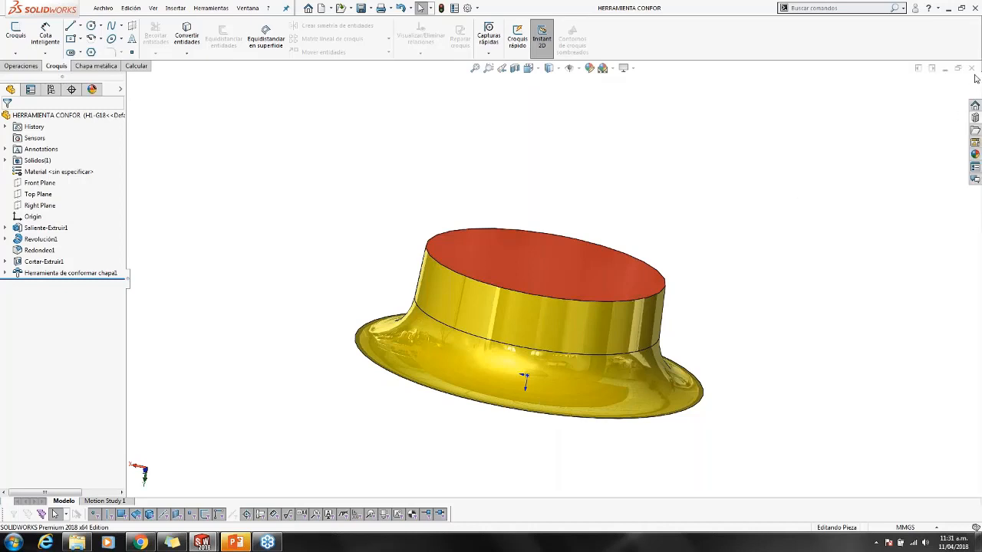
Close the forming tool part, close Pieza3 without saving it, and open the recent document Cover_L6
left_click(970, 68)
left_click(970, 68)
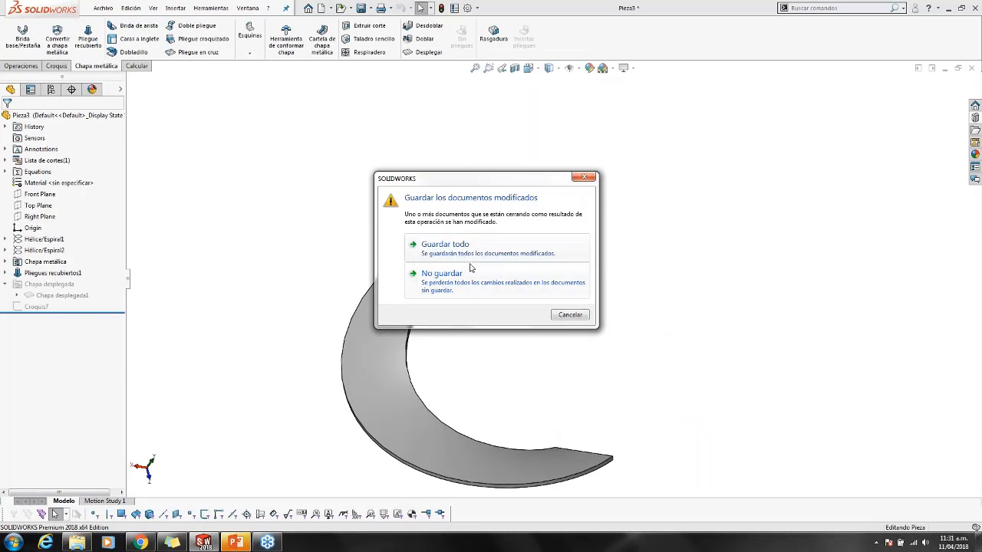
left_click(441, 274)
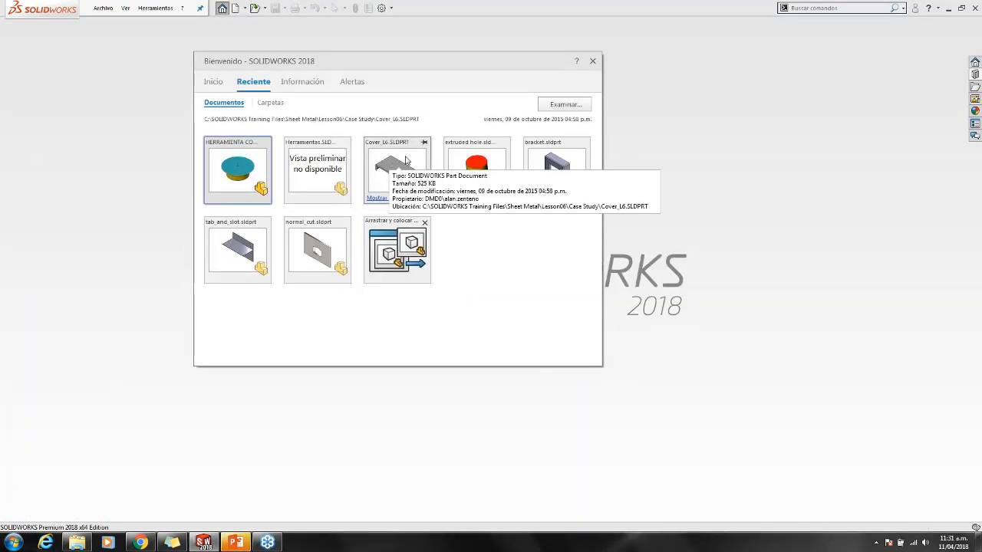
left_click(396, 167)
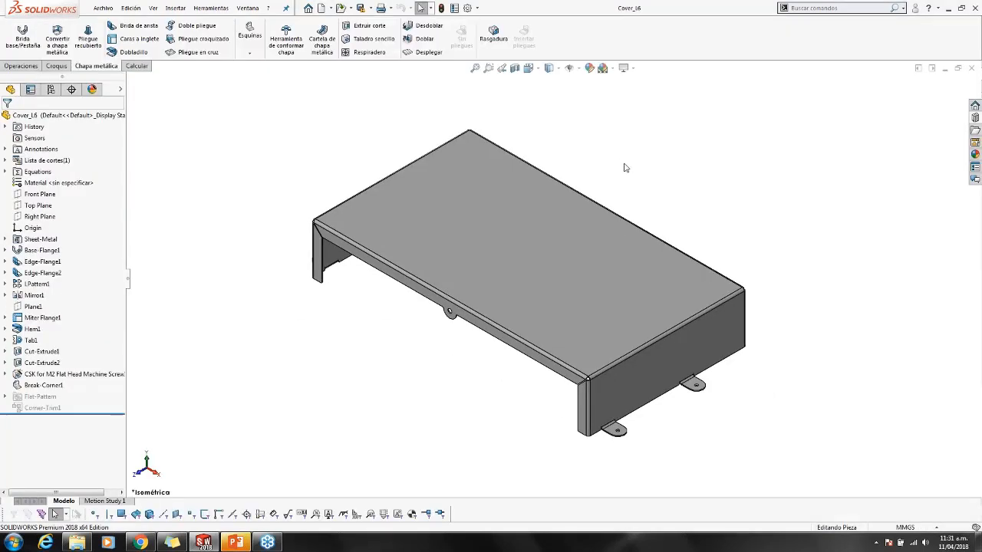
Place HERRAMIENTA CONFOR from the Design Library on the cover's end flange face, using configuration H1-G18
left_click(975, 119)
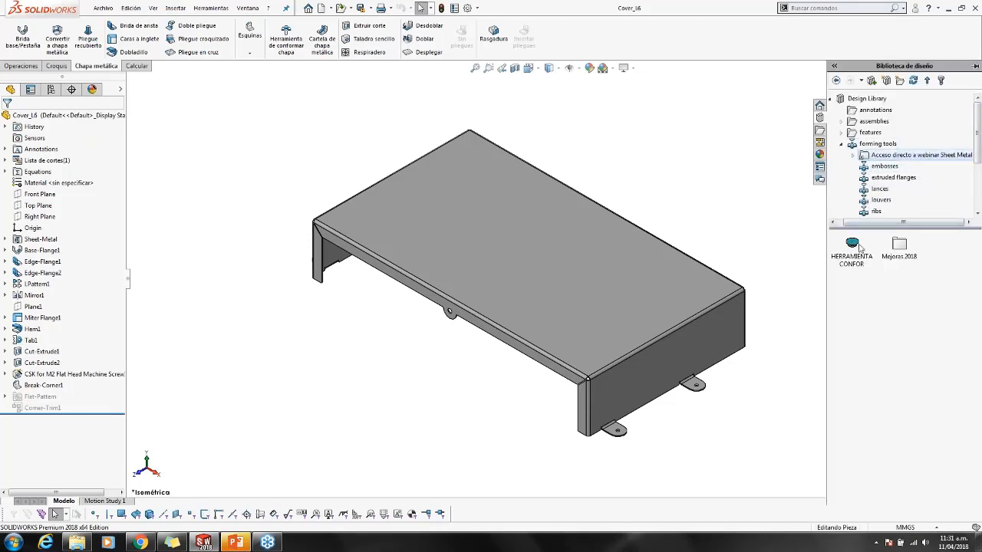
mouse_move(856, 247)
left_click_drag(854, 247, 722, 328)
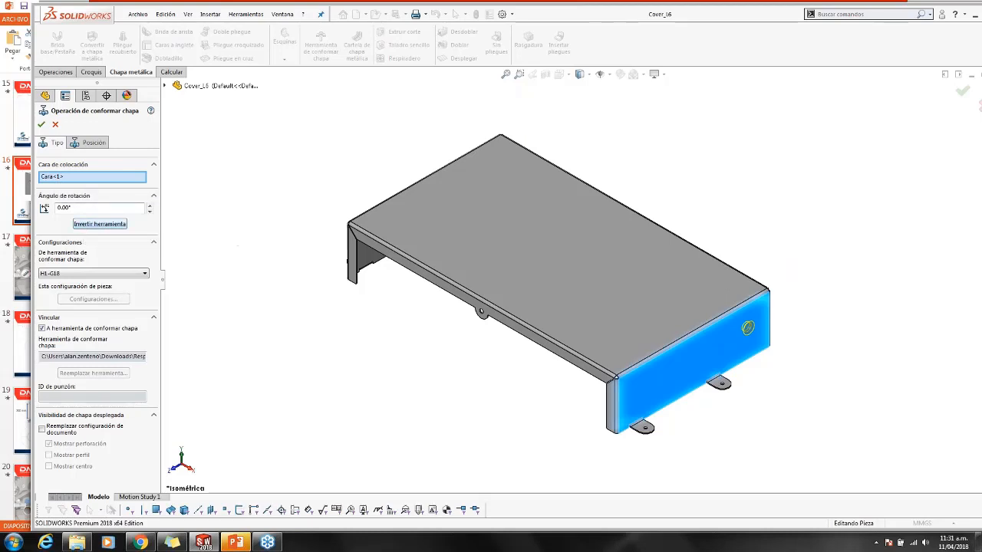
left_click(75, 273)
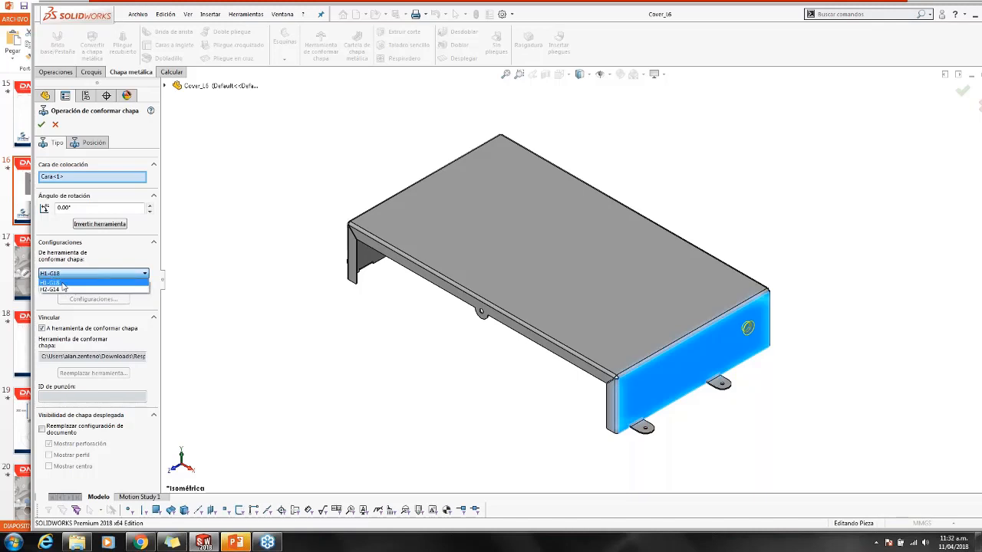
left_click(54, 282)
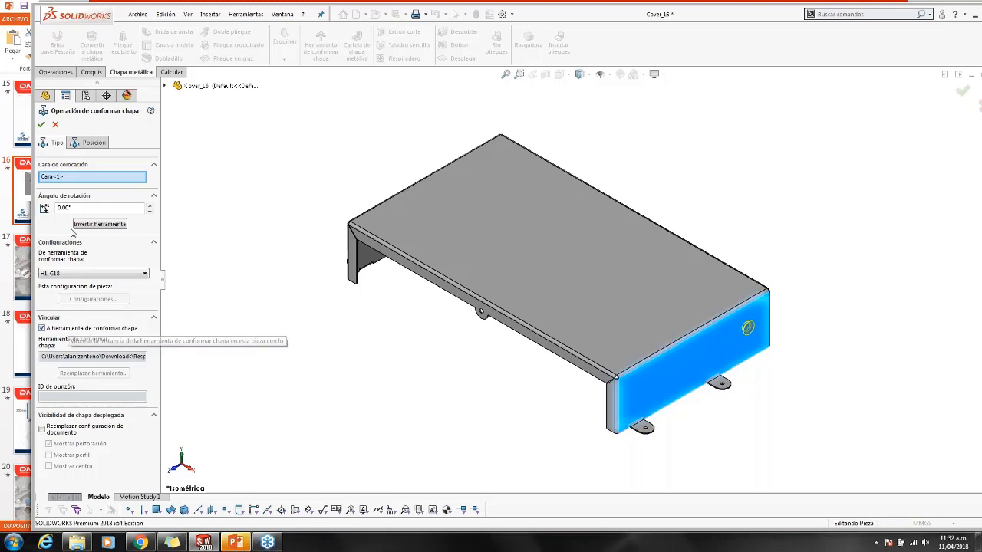
Add a second instance of the forming tool on the same face with a position point beside the first
left_click(92, 142)
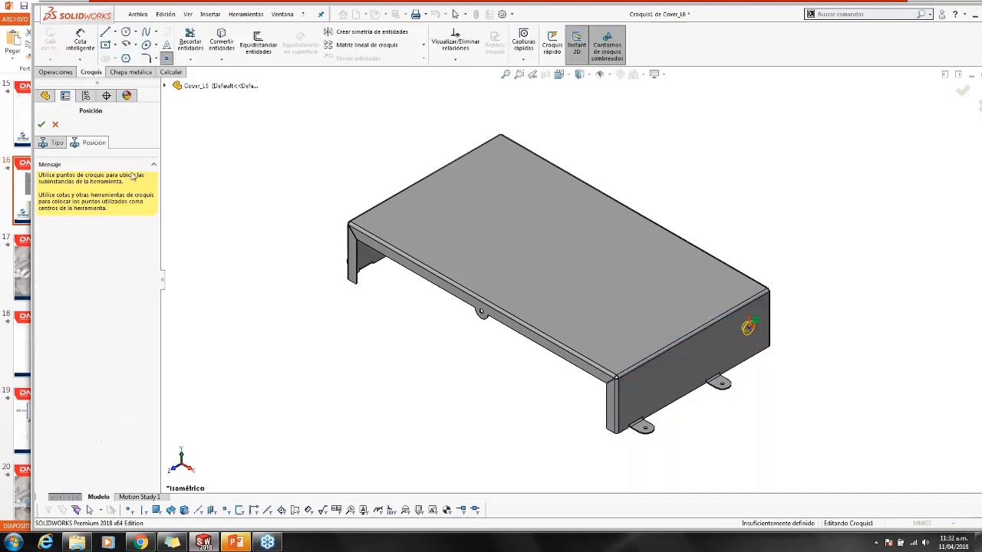
scroll(770, 340, "down", 5)
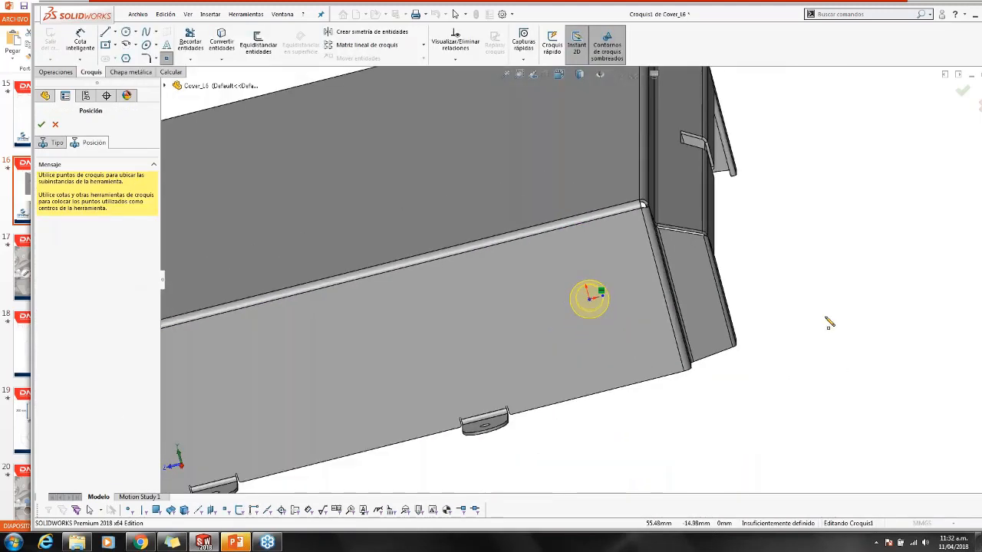
left_click(452, 335)
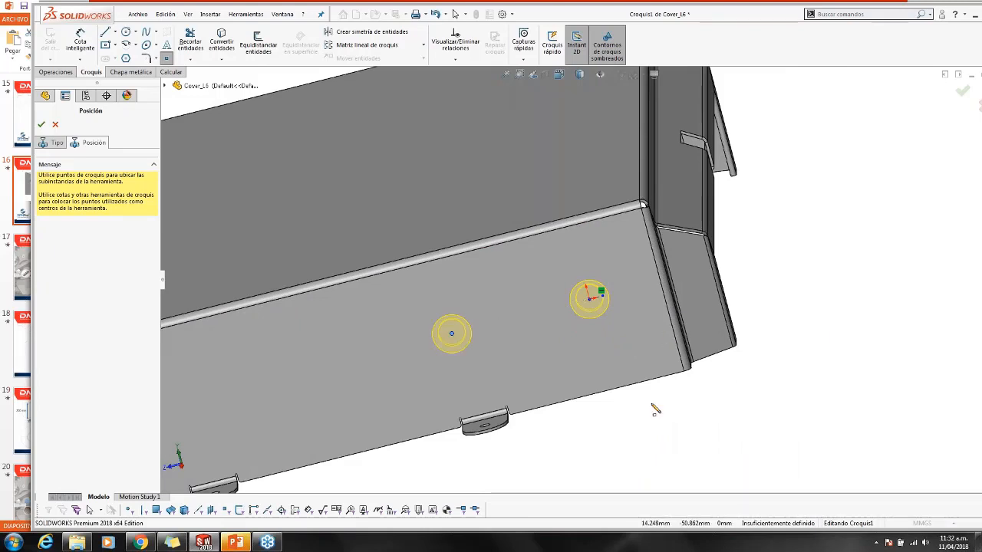
Dimension the first instance's centre 40 mm from the face's lower edge
right_click_drag(749, 400, 755, 371)
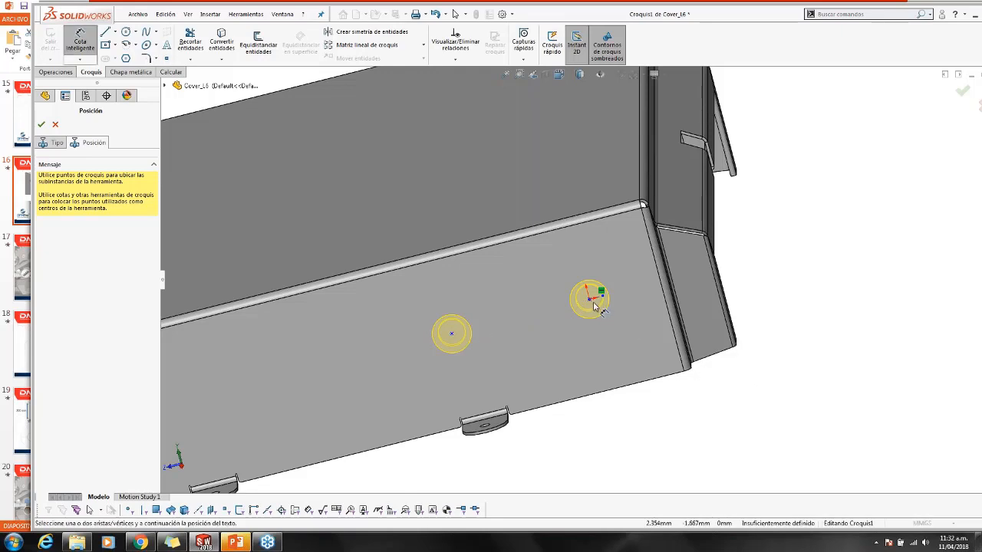
left_click(589, 298)
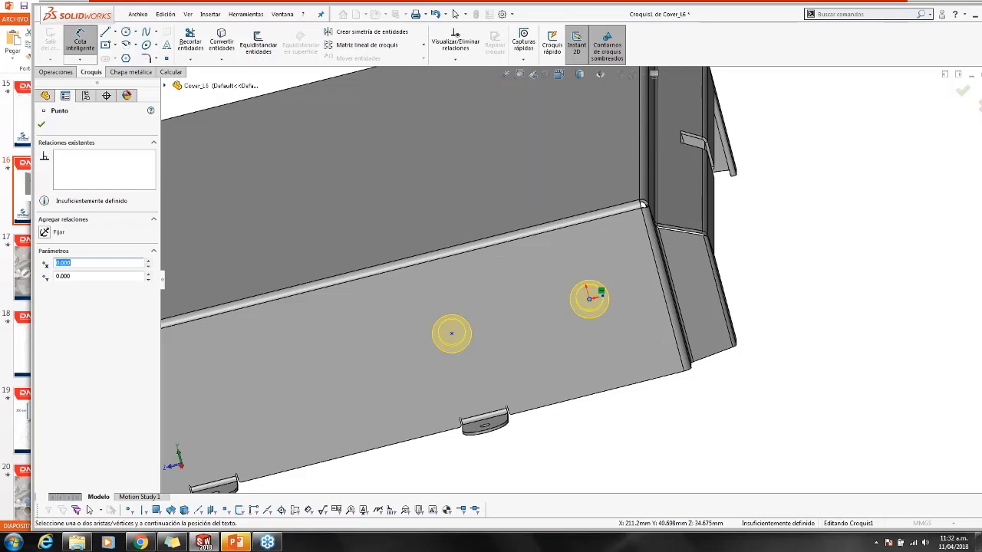
left_click(642, 388)
left_click(625, 341)
type("40")
key("Return")
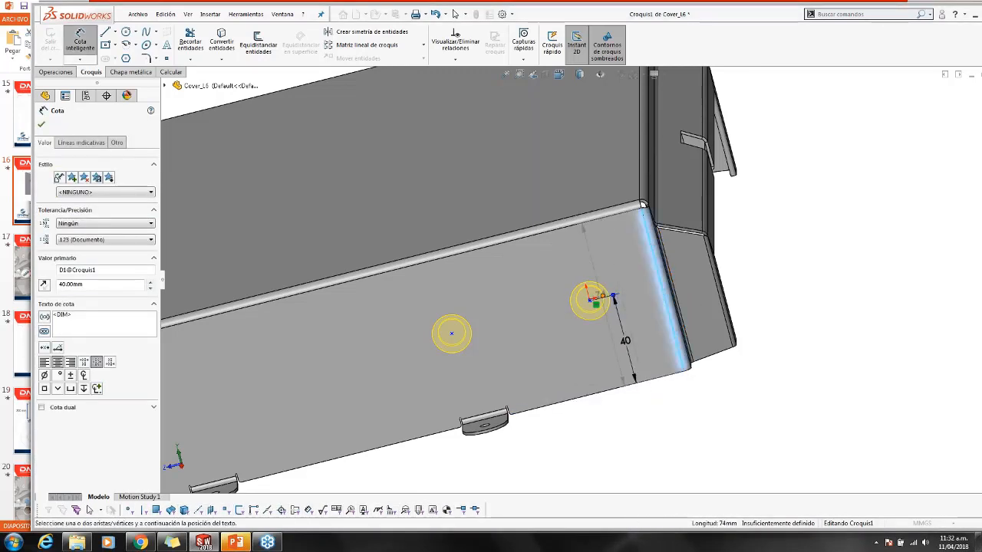
Dimension the first instance's centre 30 mm from the face's nearby side edge
left_click(664, 299)
left_click(637, 265)
key("Return")
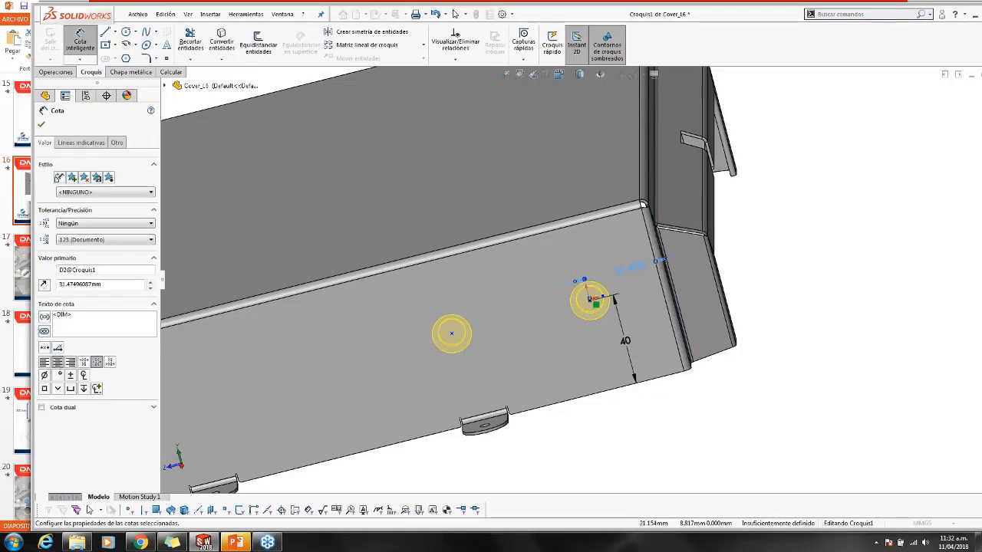
left_click(631, 268)
type("30")
key("Return")
key("Escape")
Move the second instance closer to the first and align the two centre points with a horizontal relation
scroll(613, 314, "down", 4)
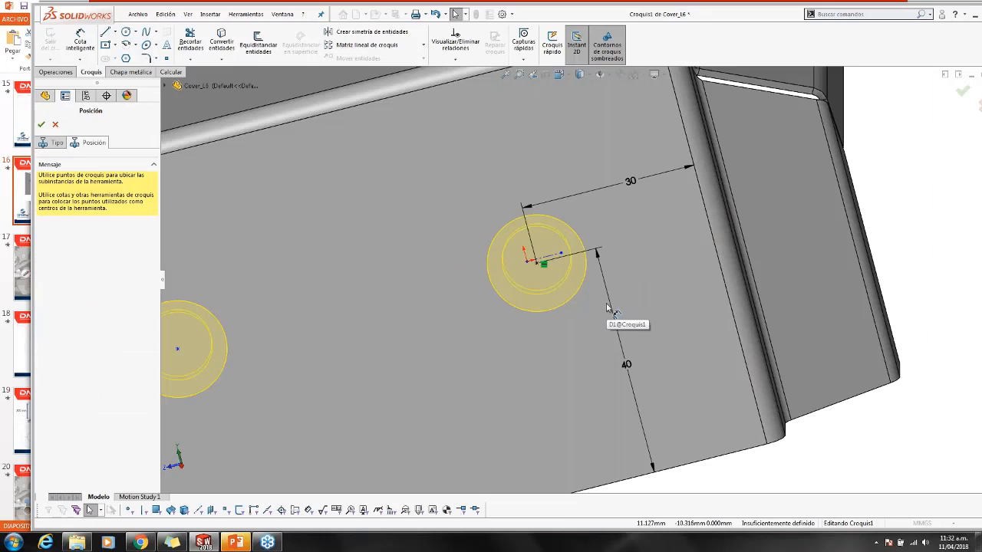
left_click(539, 259)
scroll(587, 287, "up", 3)
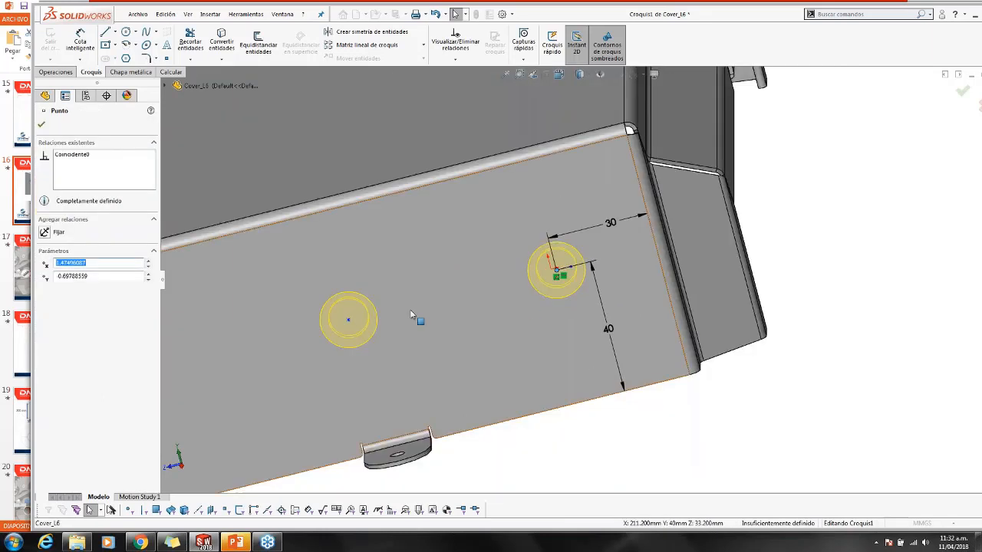
left_click_drag(348, 320, 403, 313)
left_click(556, 270)
left_click(556, 269, "ctrl")
right_click_drag(689, 415, 688, 383)
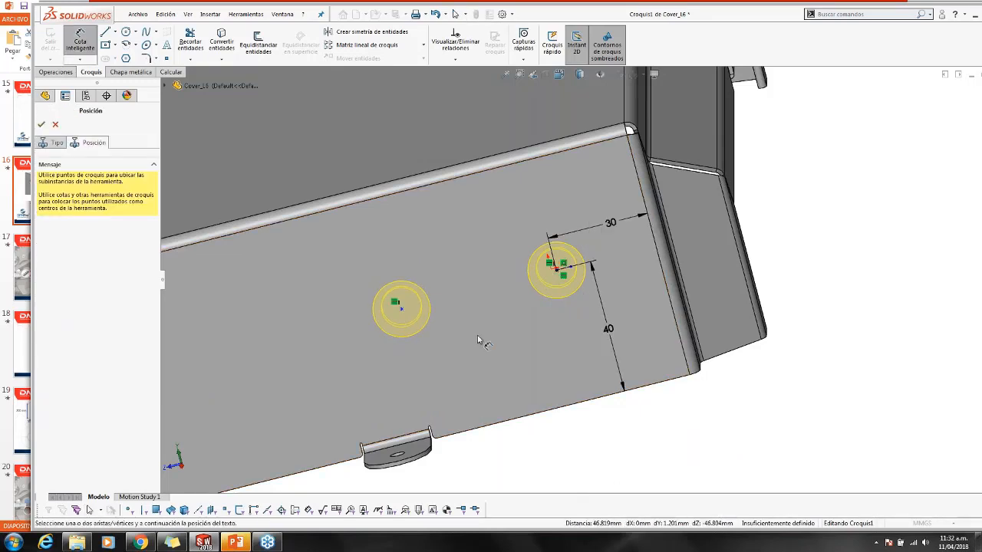
left_click(675, 378)
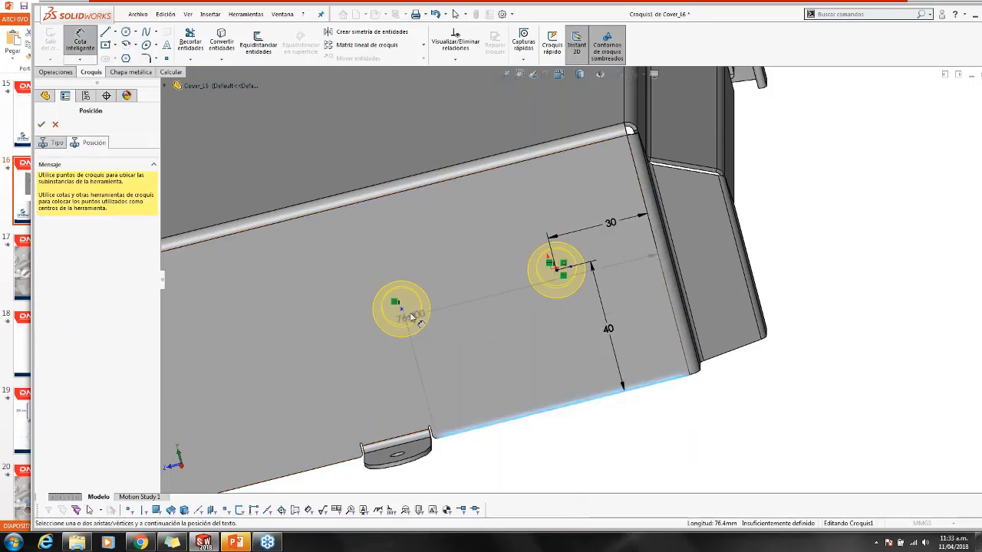
left_click(401, 307)
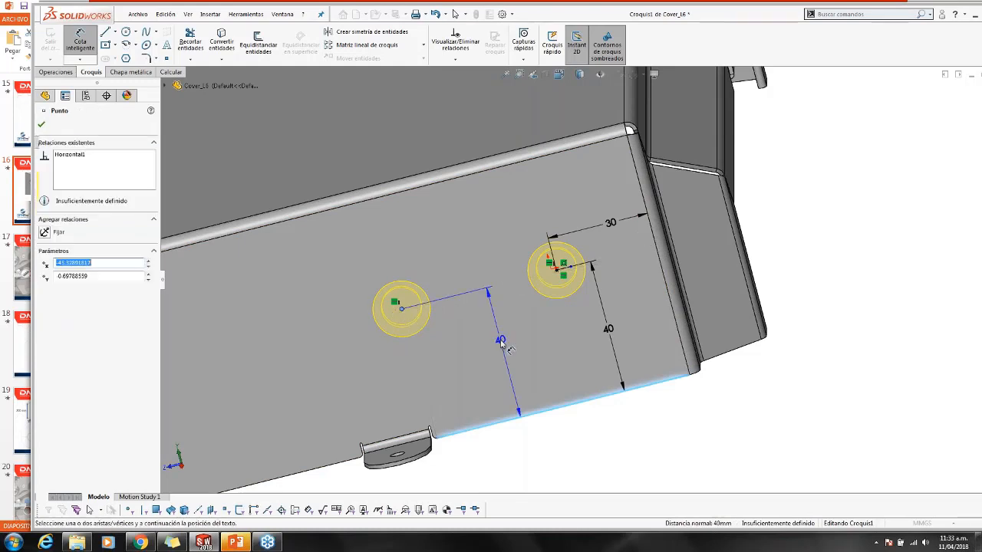
key("Escape")
key("Escape")
Dimension the second instance's centre 70 mm from the same side edge of the face
left_click(401, 309)
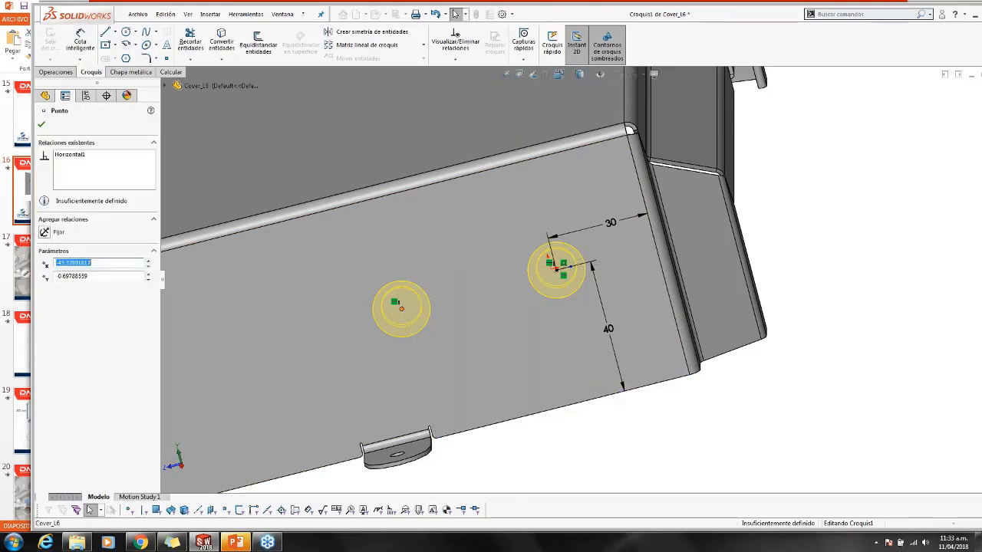
right_click_drag(659, 368, 658, 336)
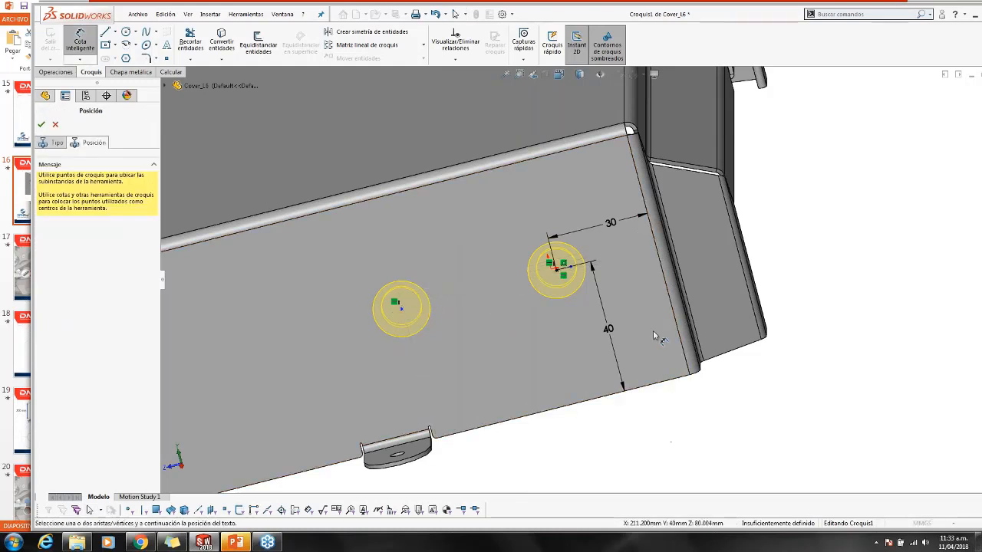
left_click(661, 269)
left_click(401, 306)
left_click(540, 271)
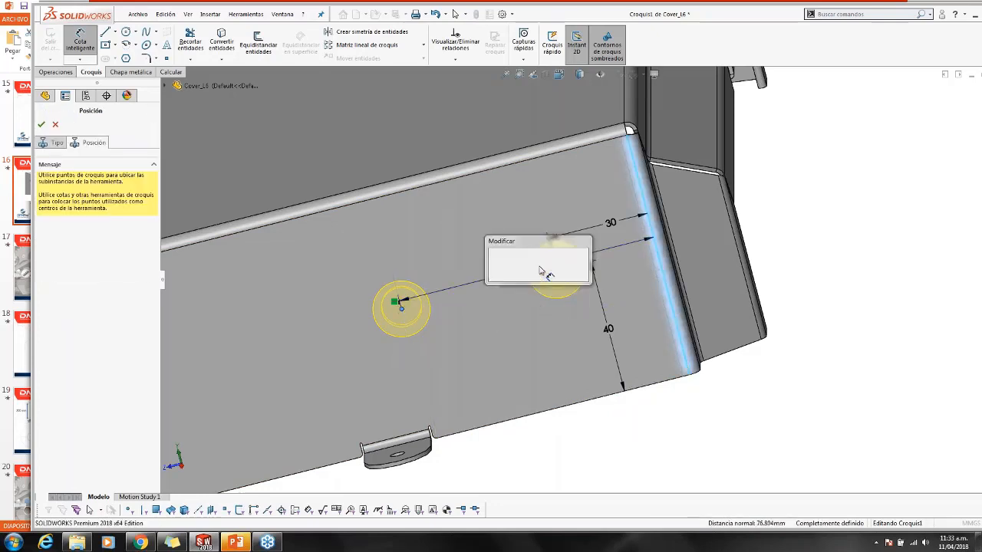
type("70")
key("Return")
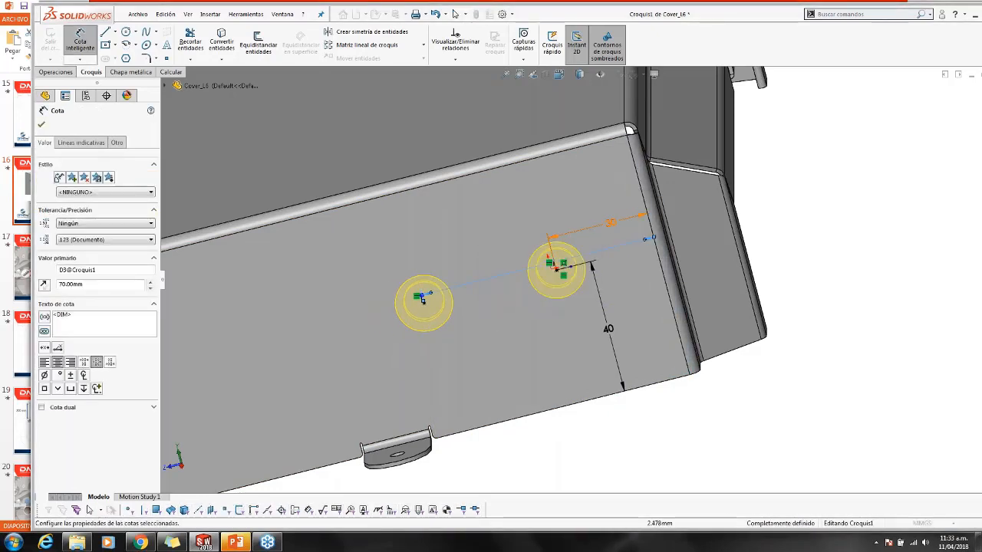
key("Escape")
Finish the forming tool placement and inspect the two formed holes in the cover with the window maximized
left_click(41, 124)
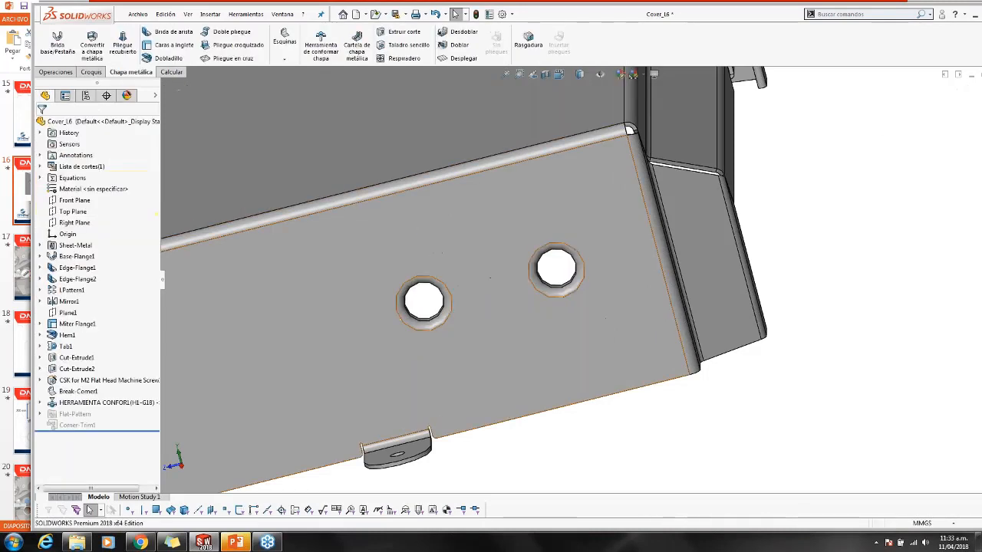
middle_click_drag(566, 281, 544, 296)
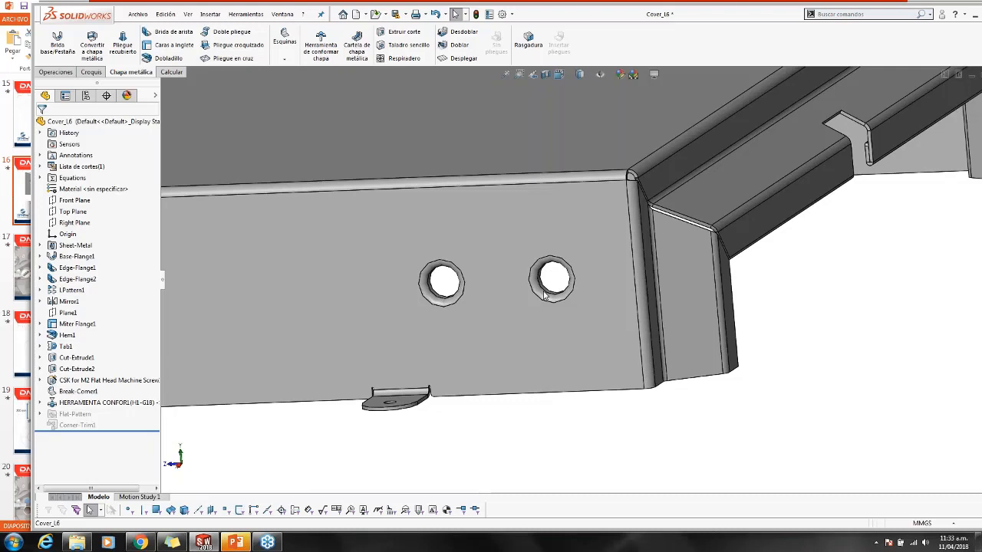
scroll(543, 296, "up", 5)
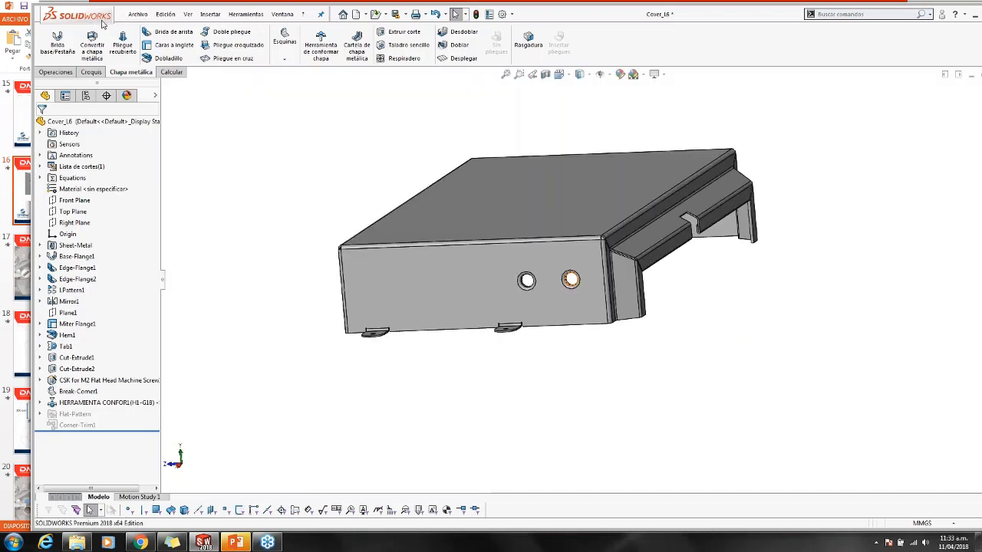
left_click_drag(102, 24, 0, 5)
left_click(478, 8)
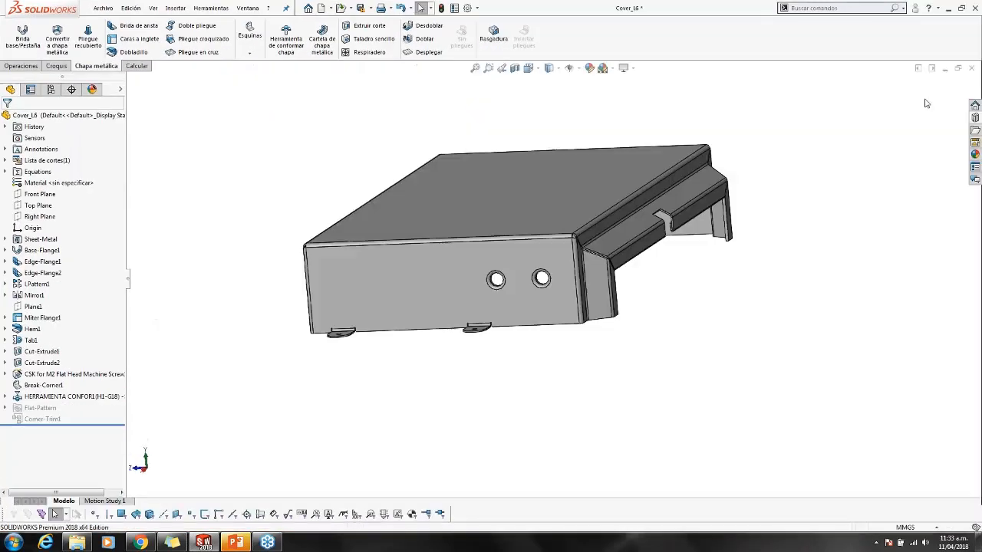
Close the Cover_L6 part and open the recent part normal_cut
left_click(972, 70)
left_click(526, 281)
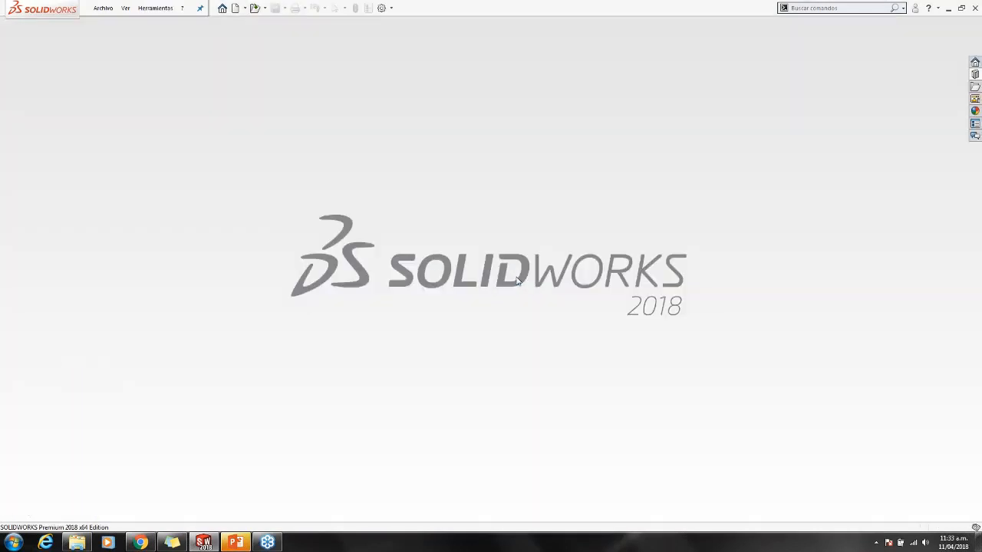
key("r")
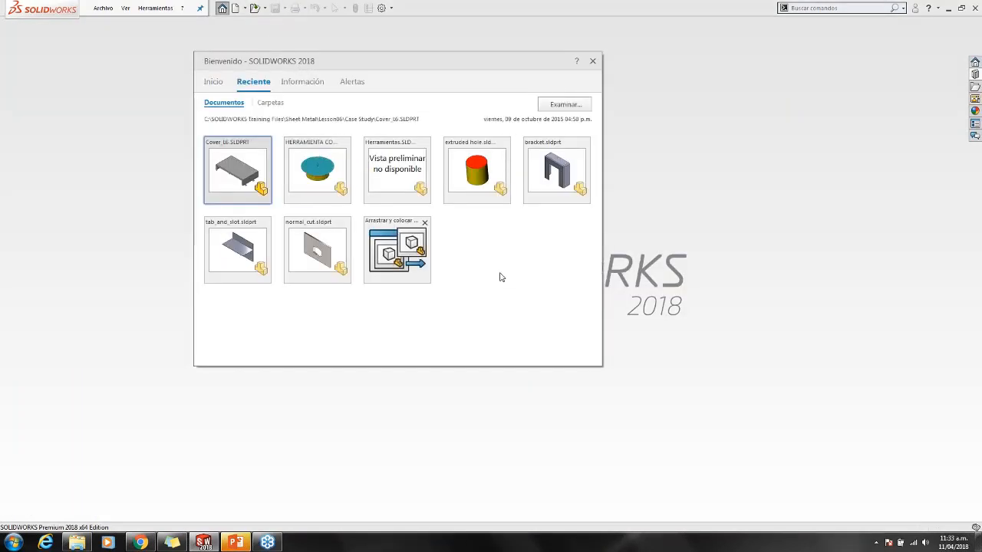
left_click(329, 247)
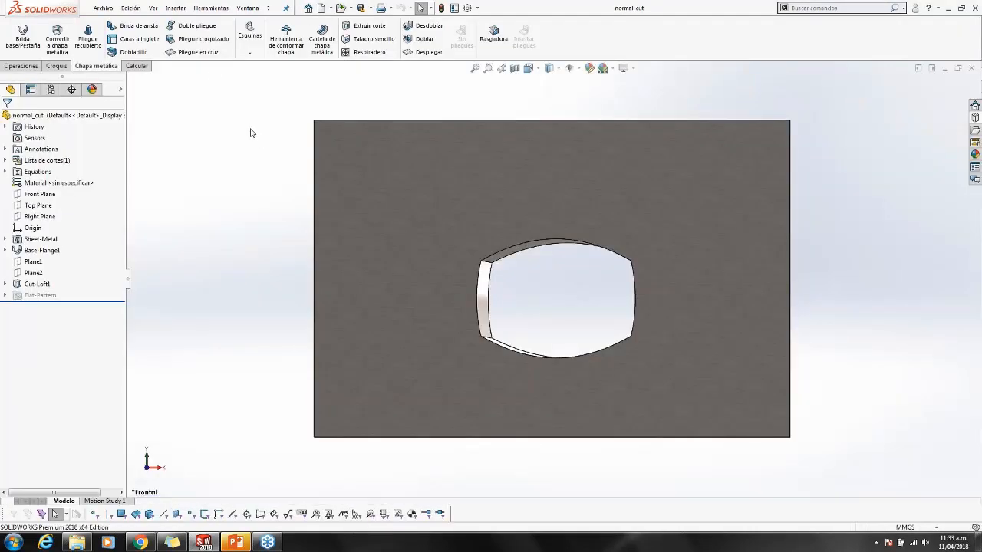
Locate the Normal Cut command among the sheet metal features and examine the slanted walls of the plate's lofted opening
left_click(174, 9)
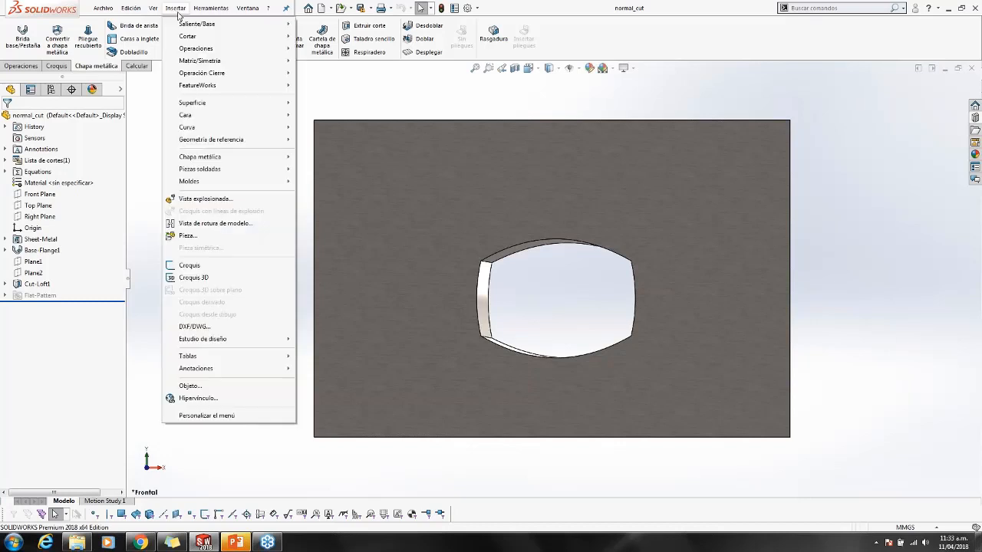
mouse_move(247, 161)
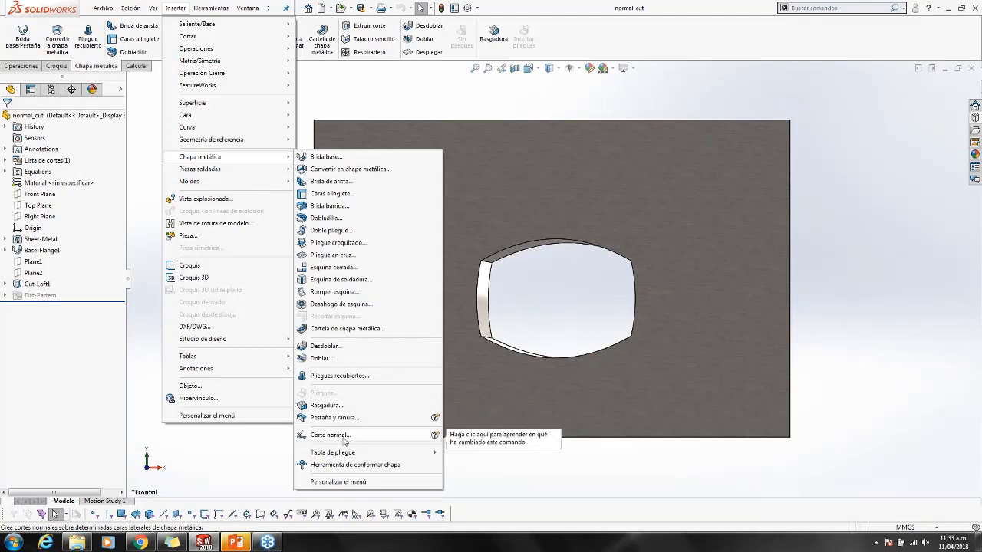
left_click(318, 85)
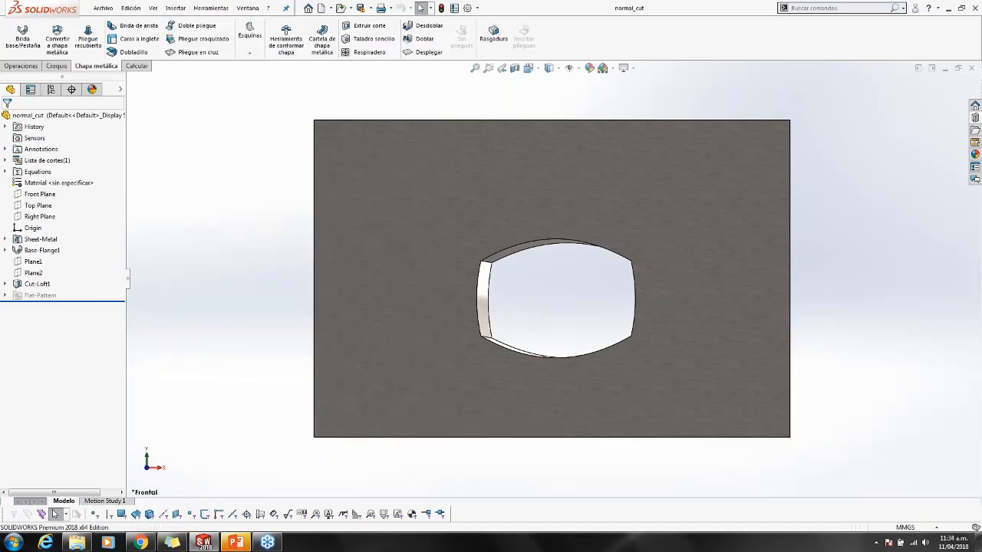
middle_click_drag(537, 280, 491, 286)
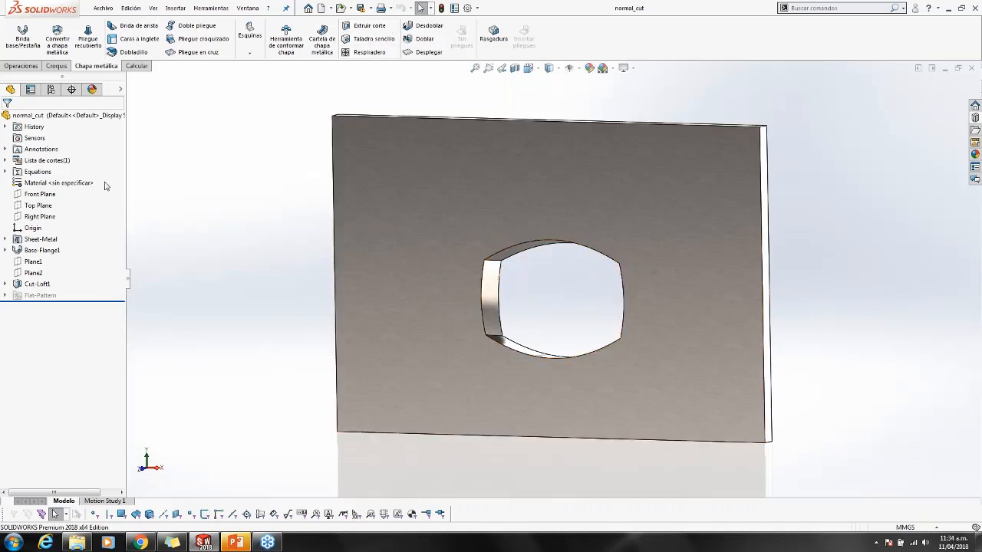
mouse_move(22, 289)
middle_click_drag(238, 308, 473, 300)
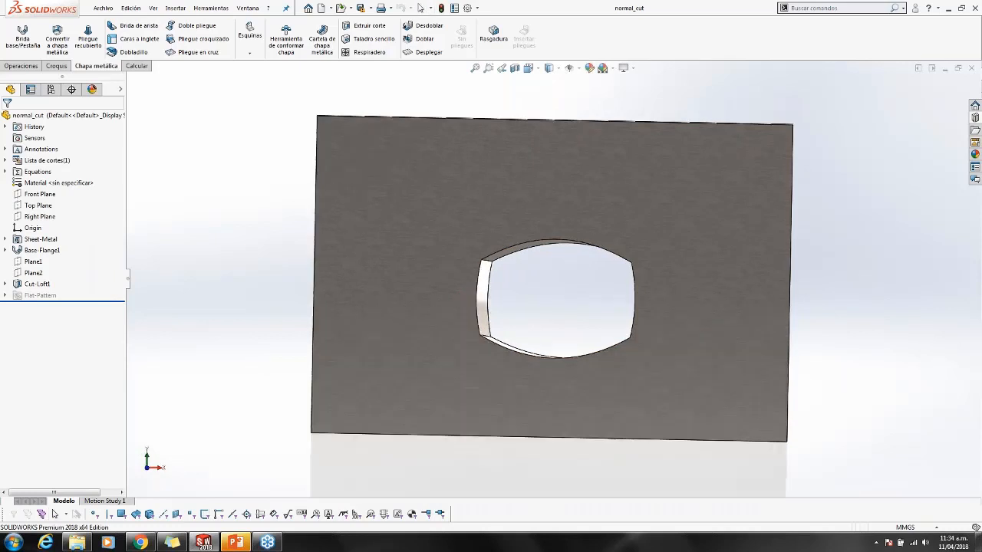
Apply a Normal Cut to the four inner faces of the plate's lofted opening and inspect the cut walls
left_click(176, 7)
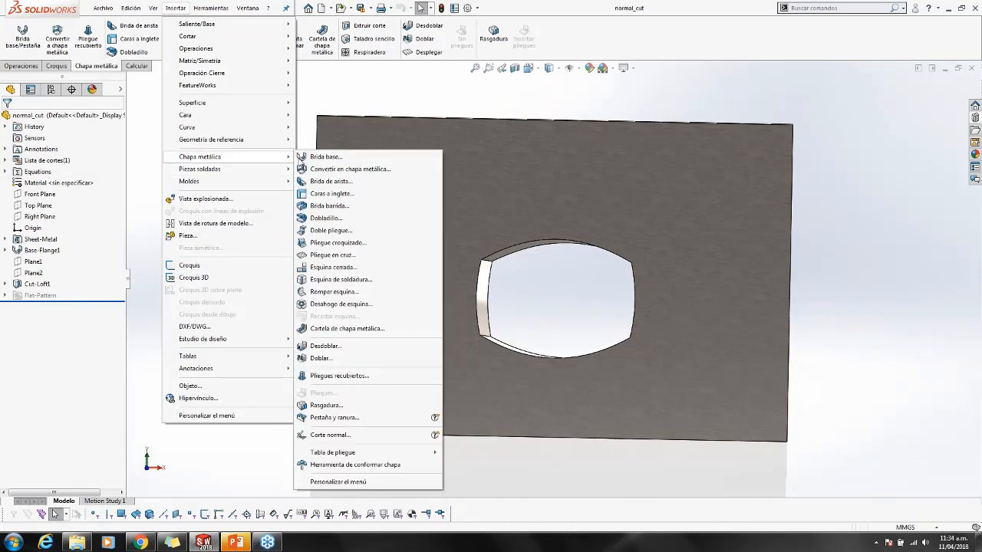
left_click(337, 435)
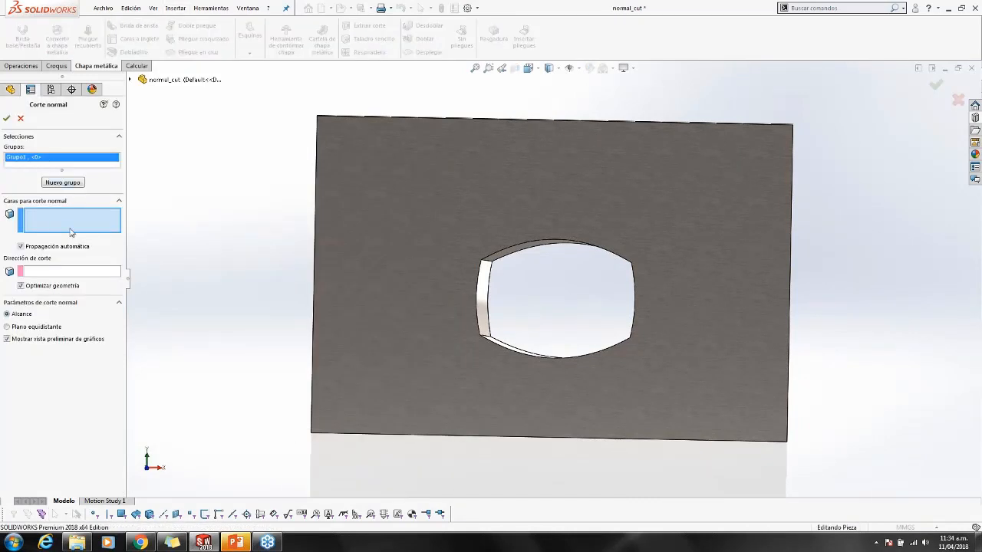
middle_click_drag(485, 295, 471, 292)
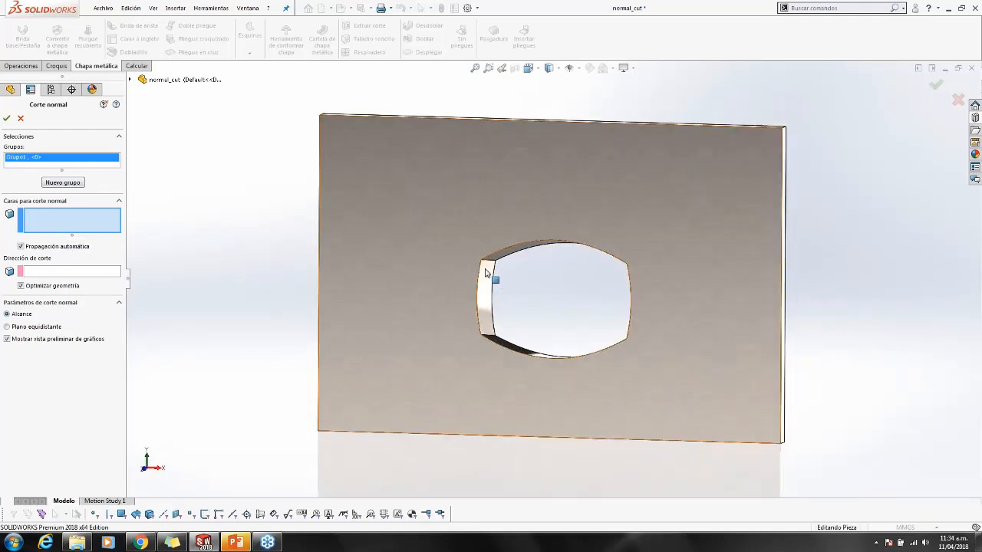
left_click(486, 274)
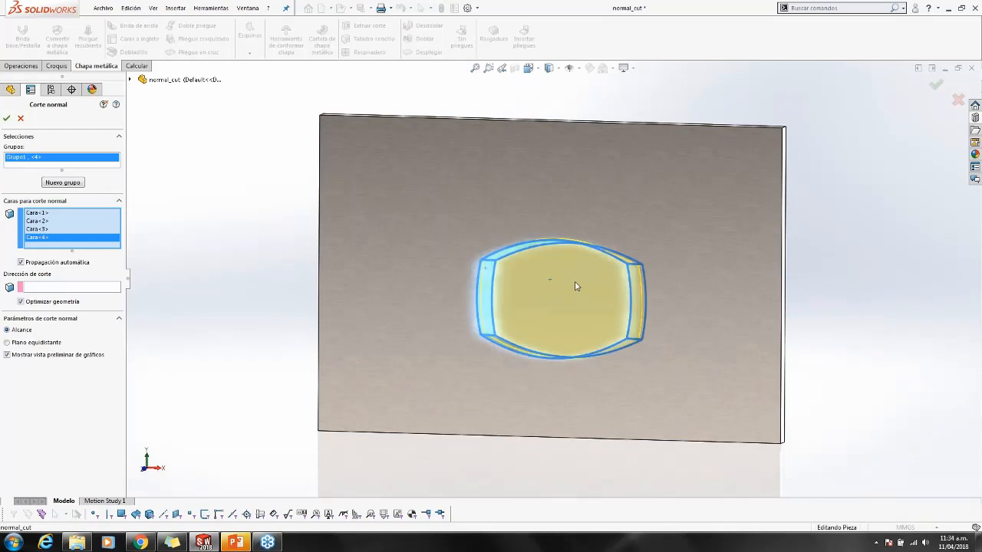
middle_click_drag(579, 292, 618, 356)
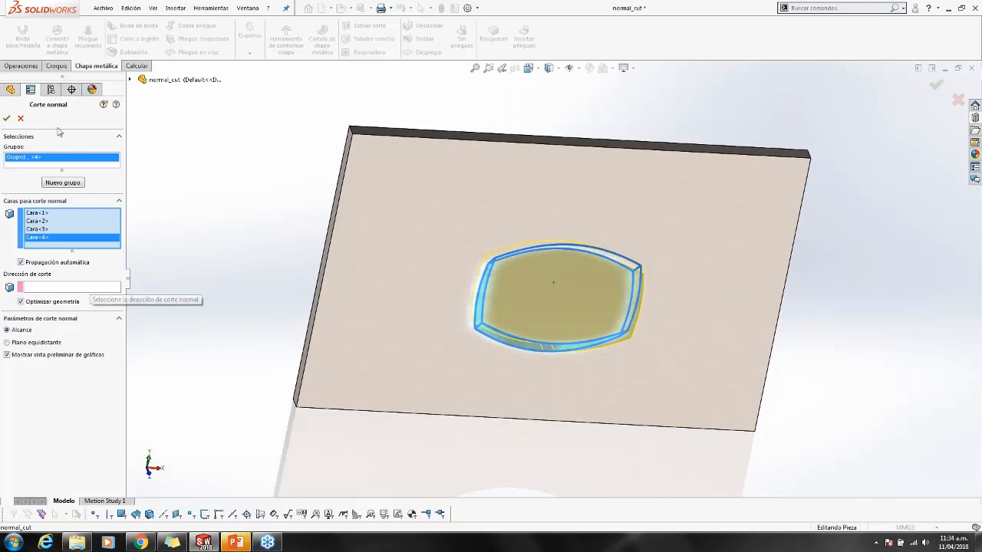
left_click_drag(44, 13, 64, 17)
left_click(27, 123)
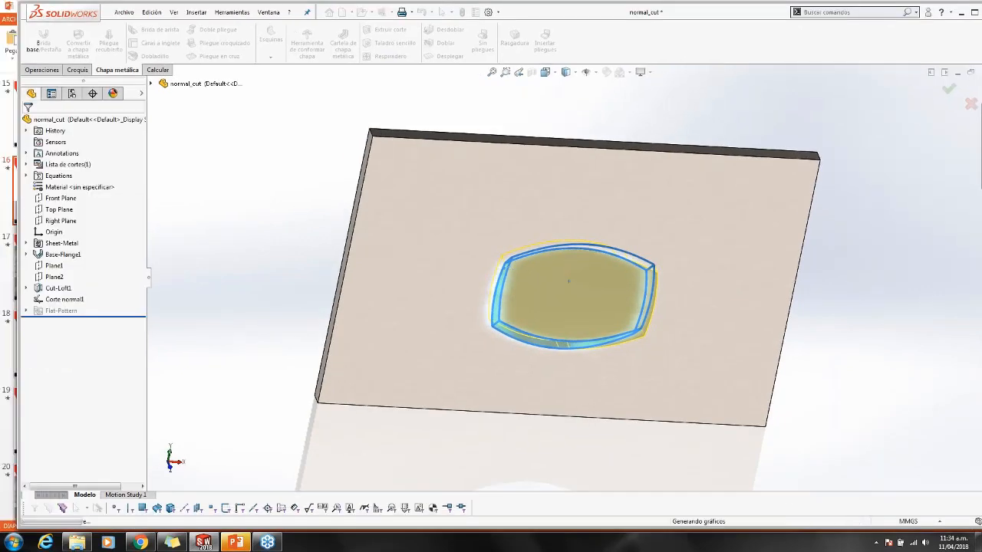
middle_click_drag(568, 281, 569, 318)
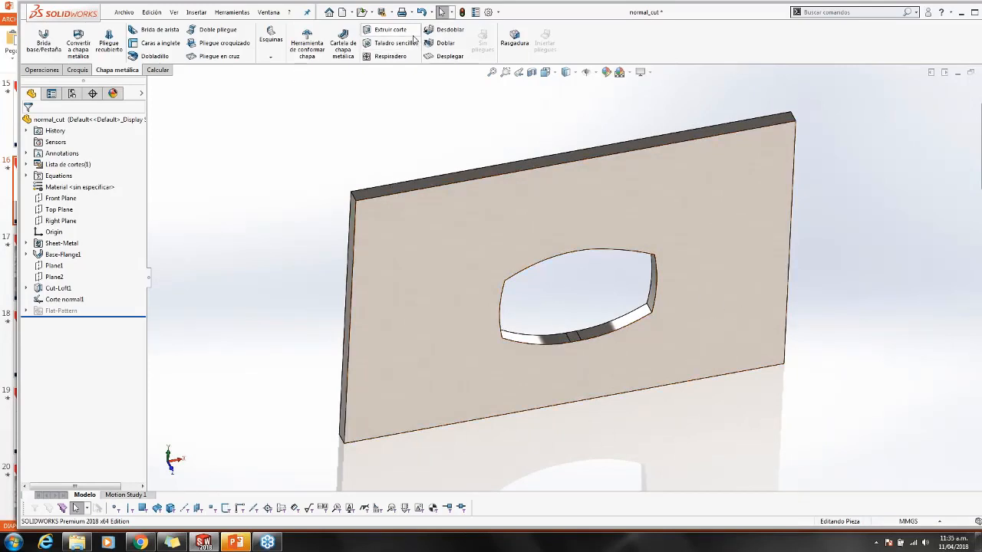
Open the recent part tab_and_slot
left_click(380, 30)
left_click(28, 122)
key("r")
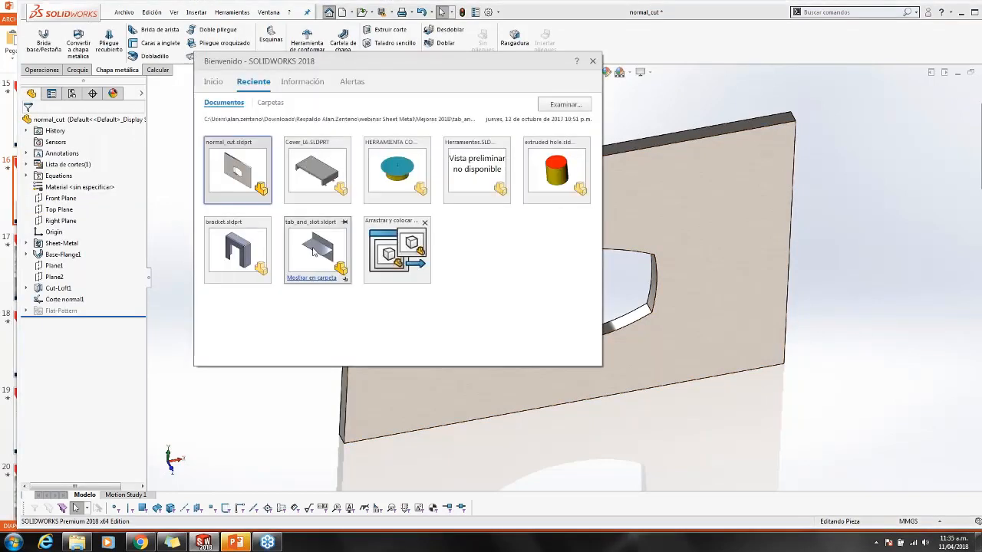
left_click(313, 249)
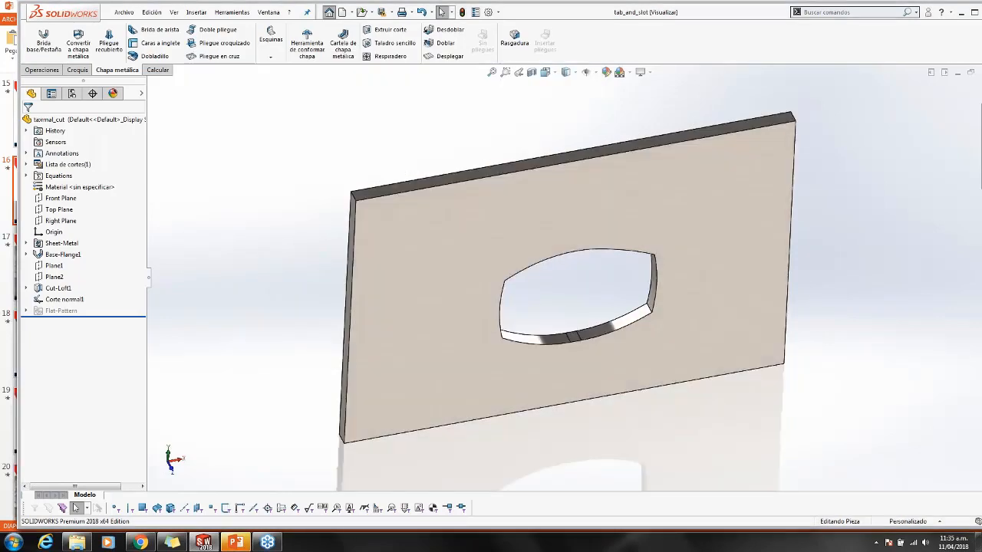
Start a Tab and Slot feature using the horizontal plate's edge at the joint for tabs and the upright plate's far face for slots
left_click(200, 14)
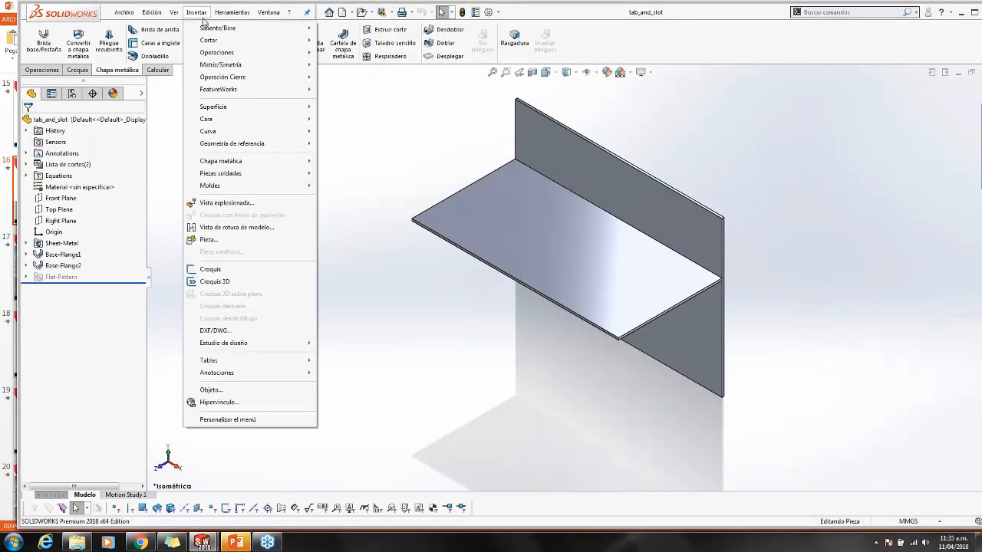
mouse_move(292, 166)
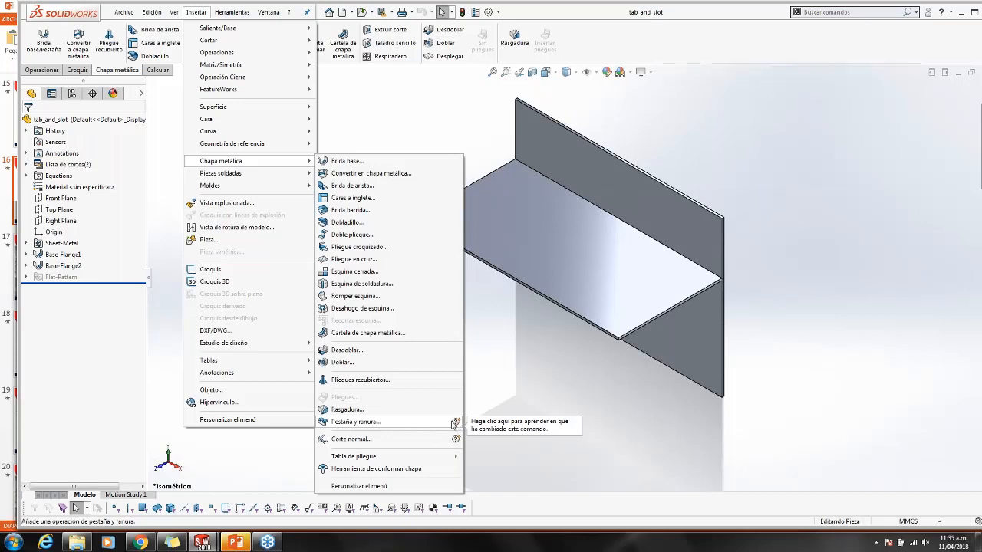
left_click(354, 423)
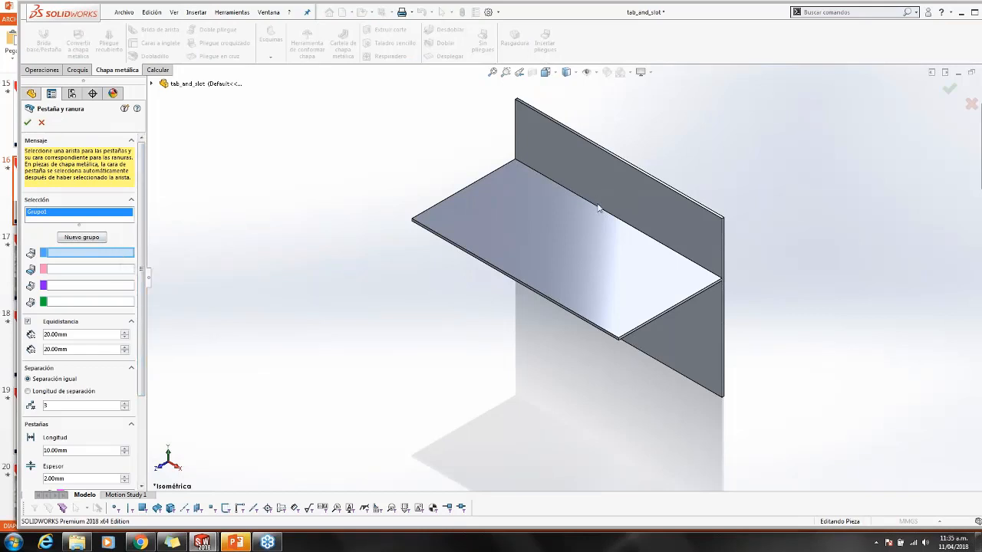
left_click(602, 211)
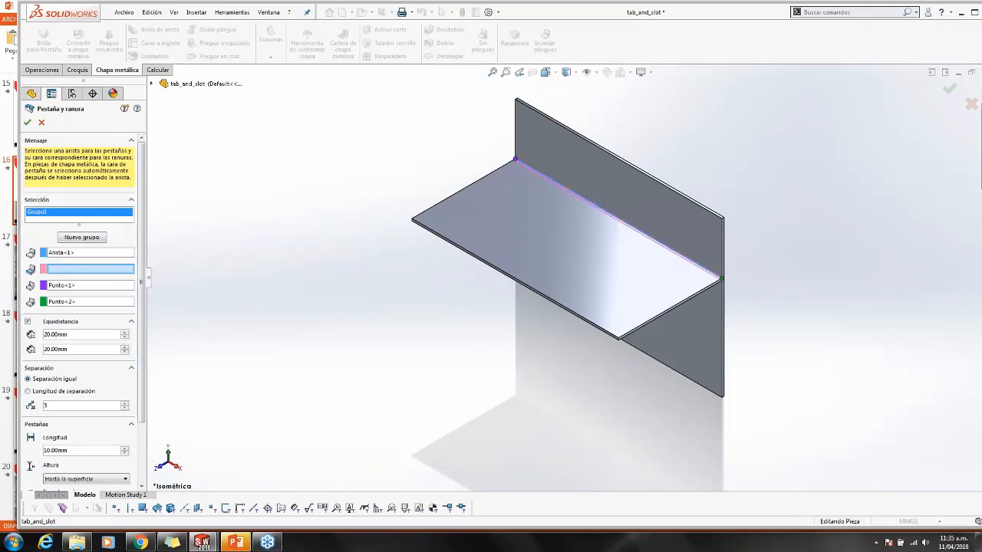
middle_click_drag(602, 210, 516, 260)
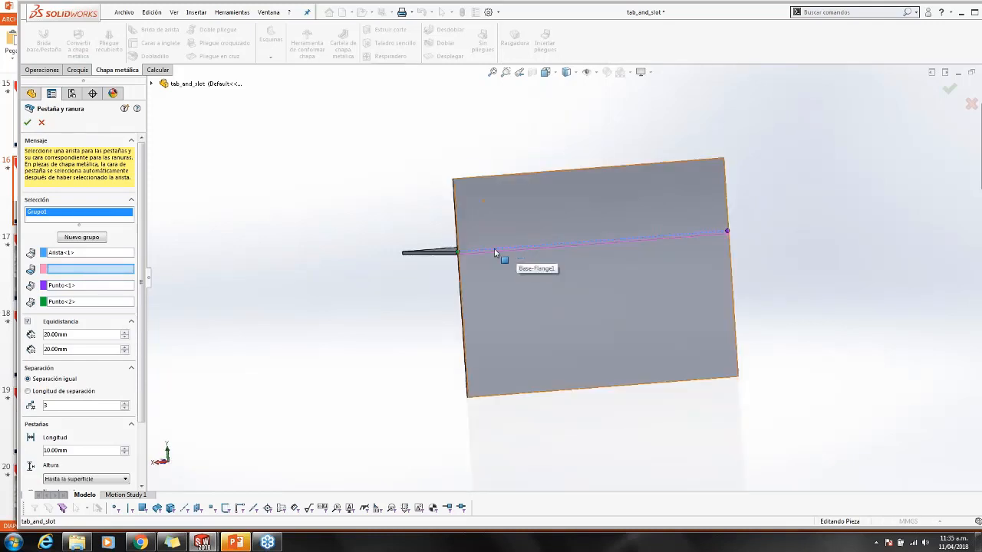
left_click(485, 239)
scroll(521, 258, "down", 5)
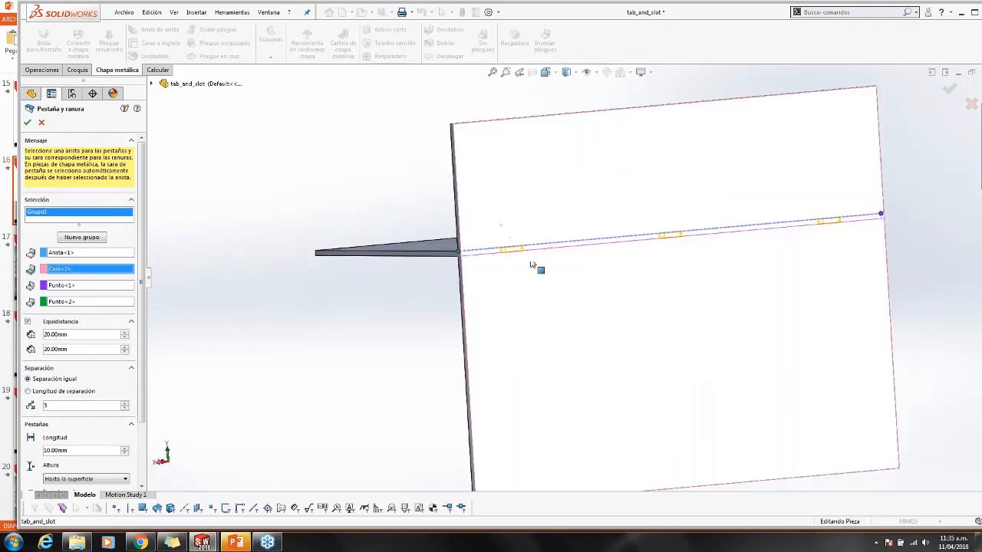
middle_click_drag(520, 258, 572, 309)
scroll(537, 320, "up", 3)
scroll(570, 276, "up", 5)
Review the start and end reference points and set the tabs' start offset to 5 mm
left_click(64, 286)
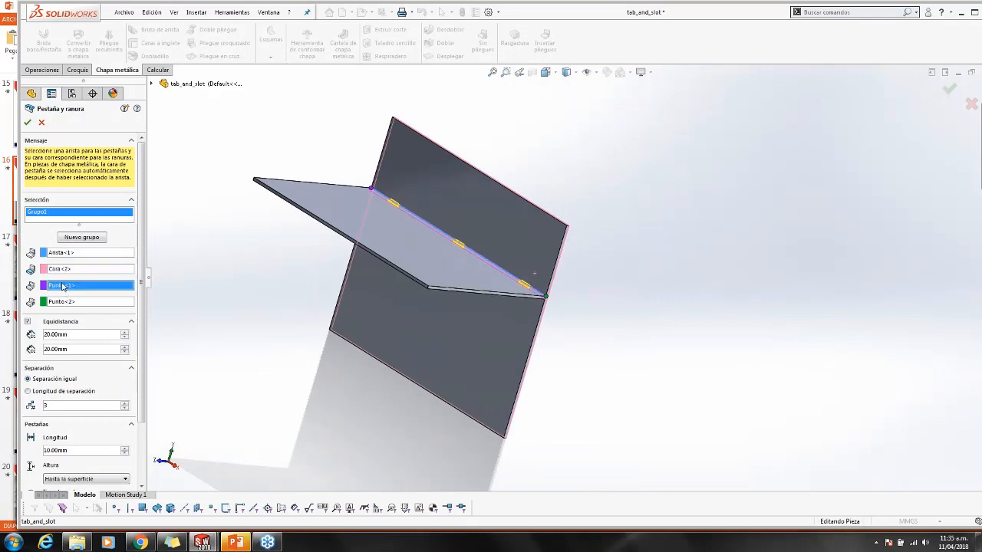
left_click(69, 301)
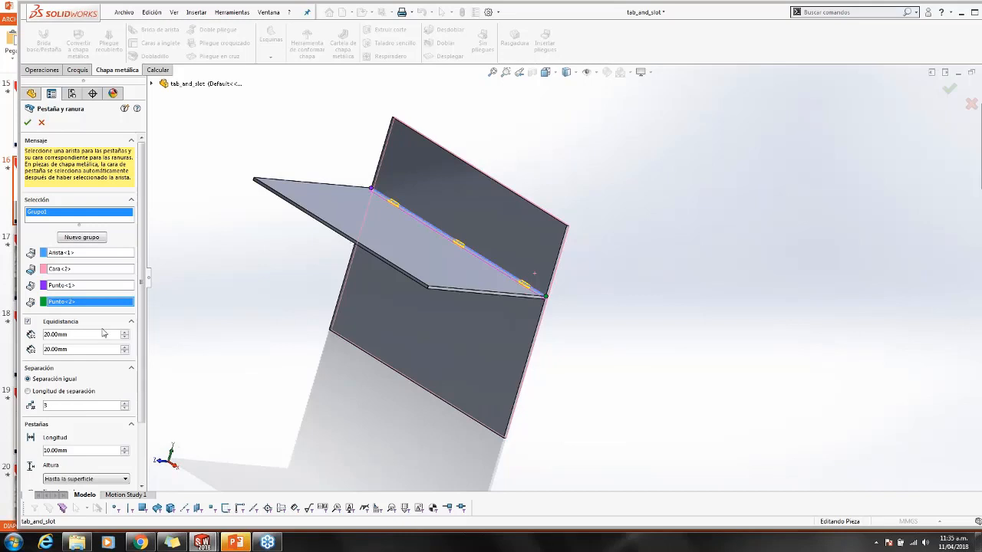
left_click_drag(96, 335, 43, 337)
middle_click_drag(347, 293, 389, 295)
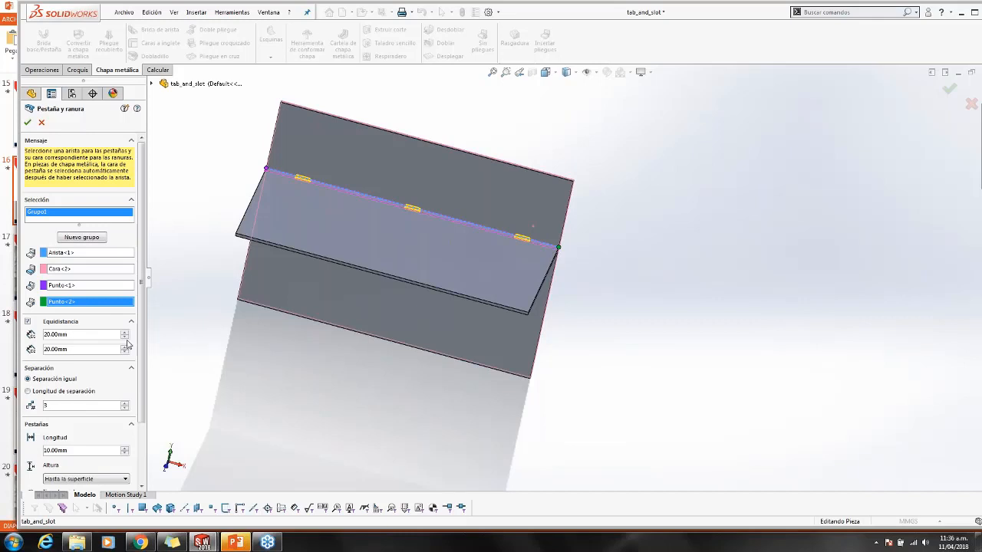
double_click(66, 335)
type("5")
key("Return")
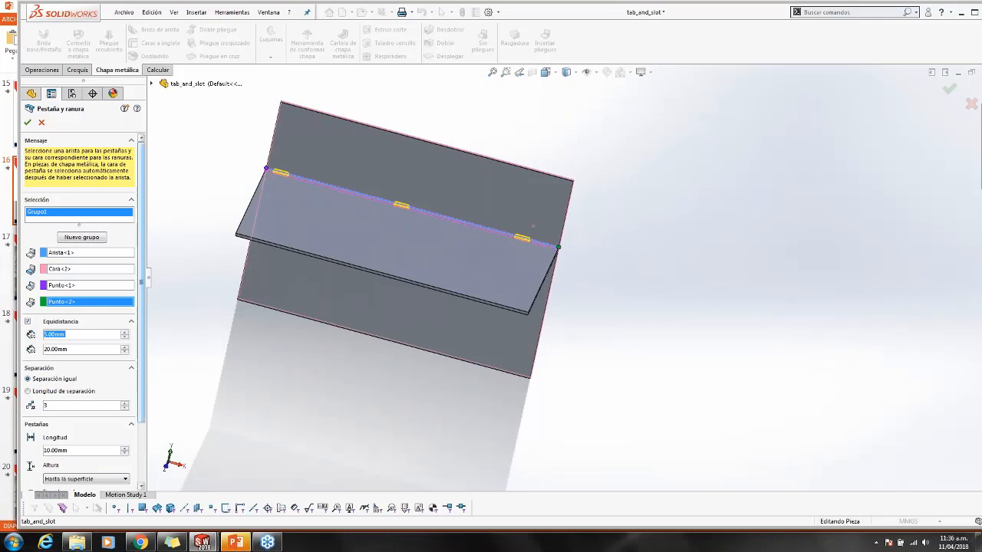
Define the tab distribution by spacing length and set the spacing to 20 mm
scroll(65, 336, "down", 3)
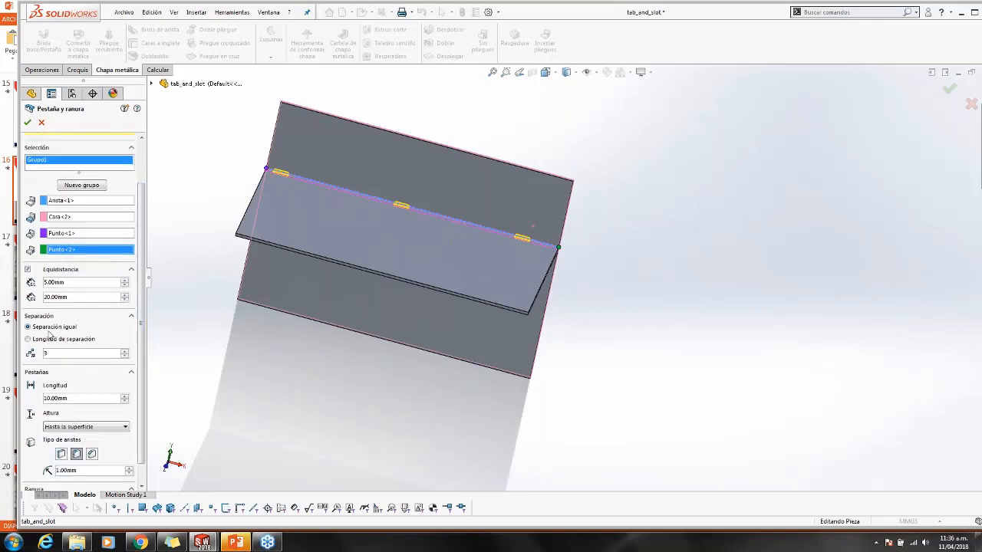
left_click(127, 353)
left_click(127, 353)
left_click(64, 340)
double_click(48, 354)
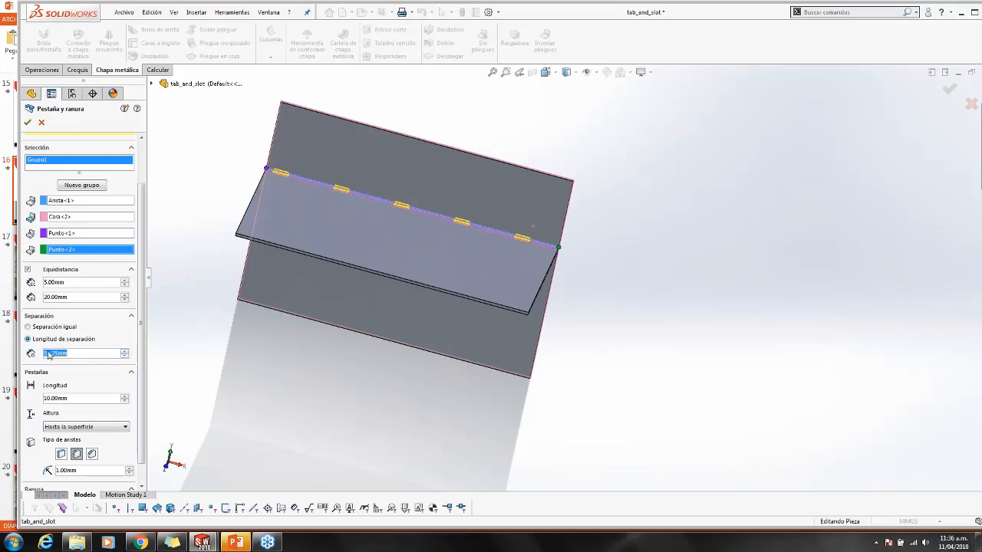
type("20")
key("Return")
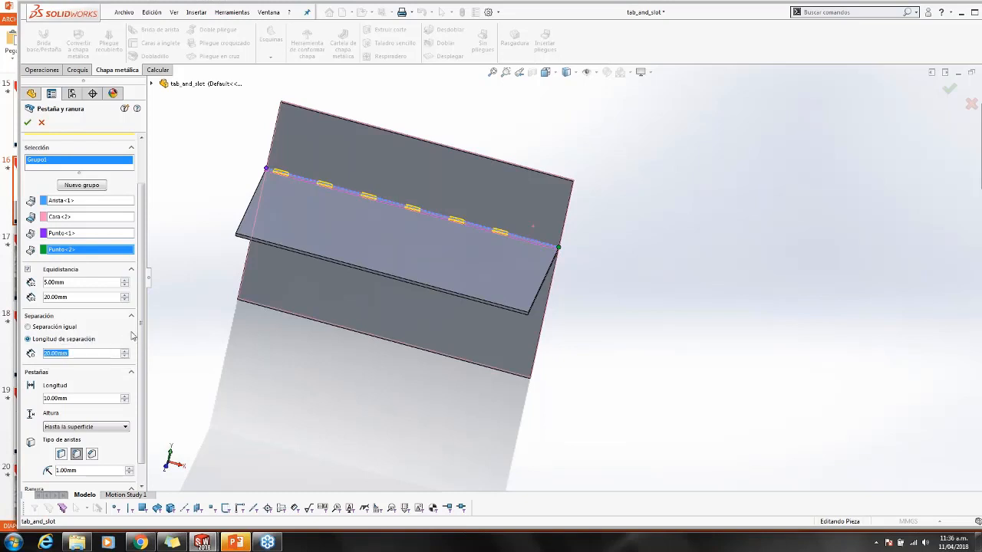
Set the tab length to 8 mm
scroll(54, 361, "down", 1)
left_click(44, 376)
double_click(44, 376)
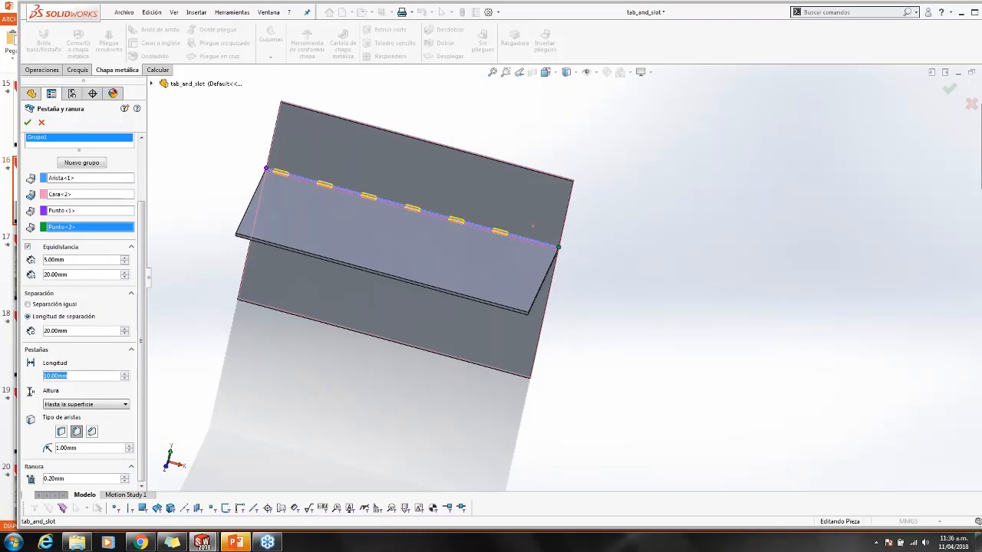
type("8")
key("Return")
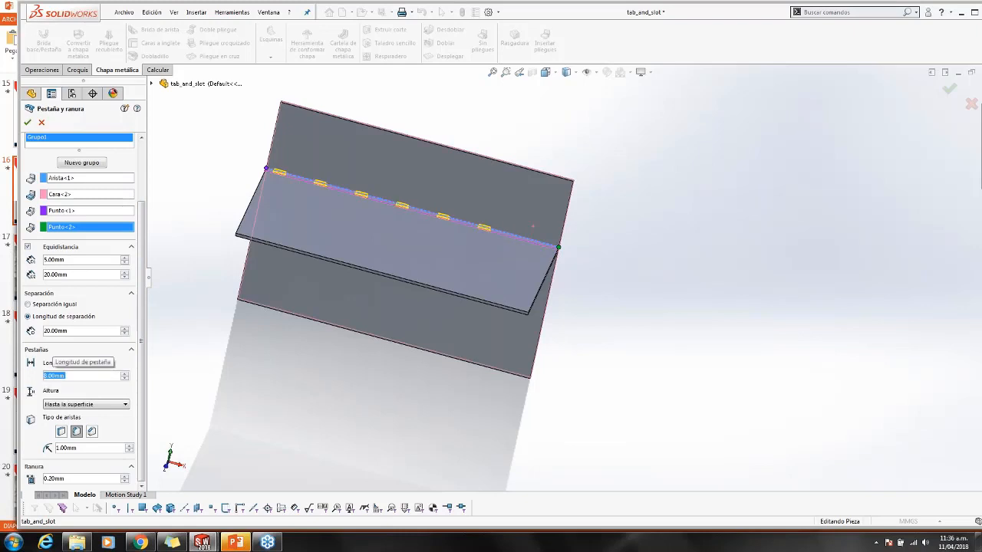
key("Tab")
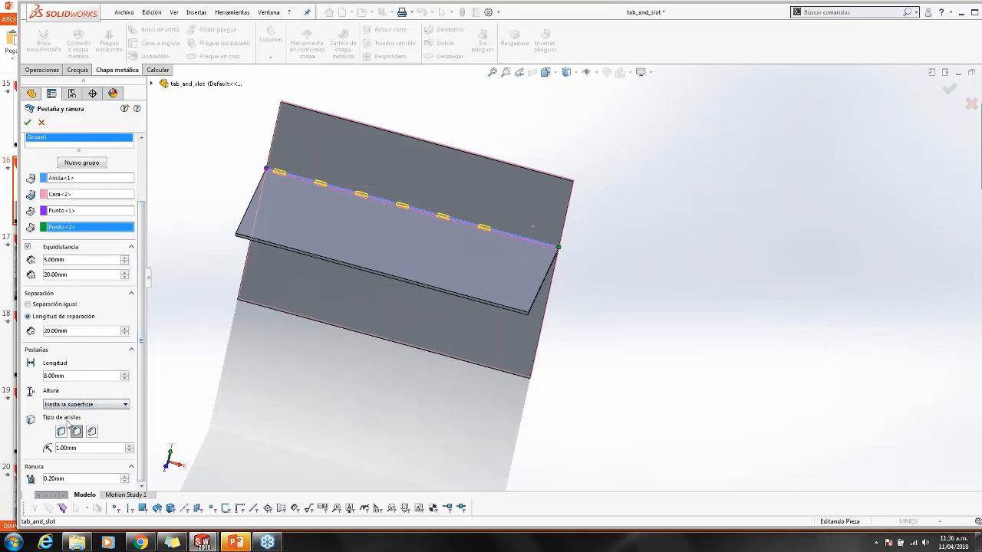
Set the tabs' edge type to sharp corners and examine the tab preview along the joint up close
left_click(62, 434)
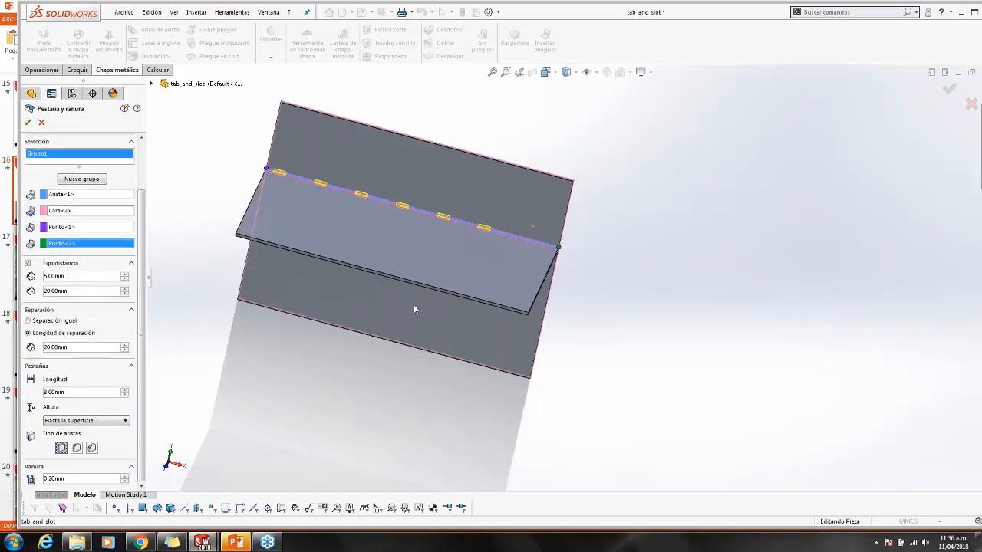
scroll(414, 306, "down", 4)
scroll(491, 223, "down", 2)
middle_click_drag(715, 163, 581, 274)
scroll(736, 181, "down", 4)
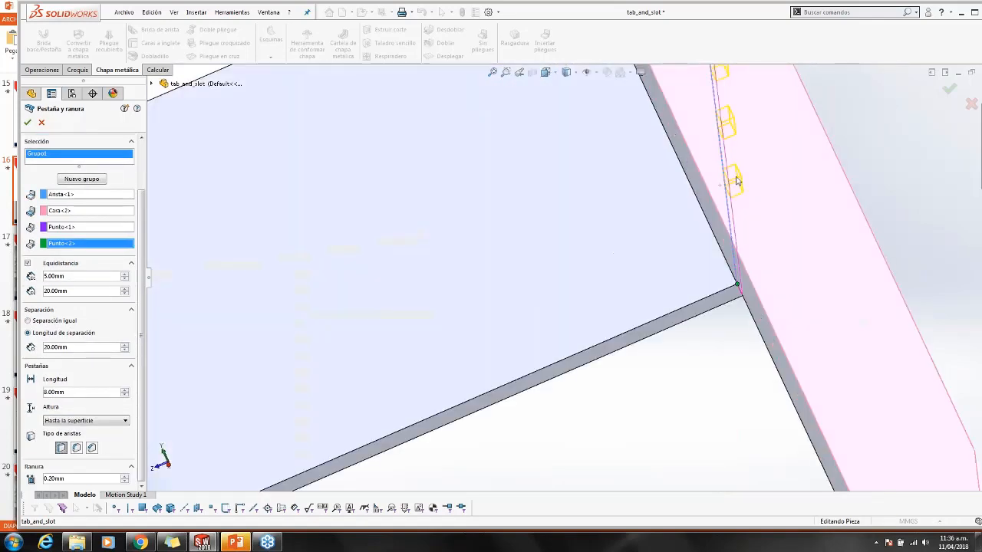
Compare the chamfer and fillet edge types for the tabs and choose the fillet type with a 0.5 mm radius
scroll(736, 181, "down", 3)
left_click(77, 450)
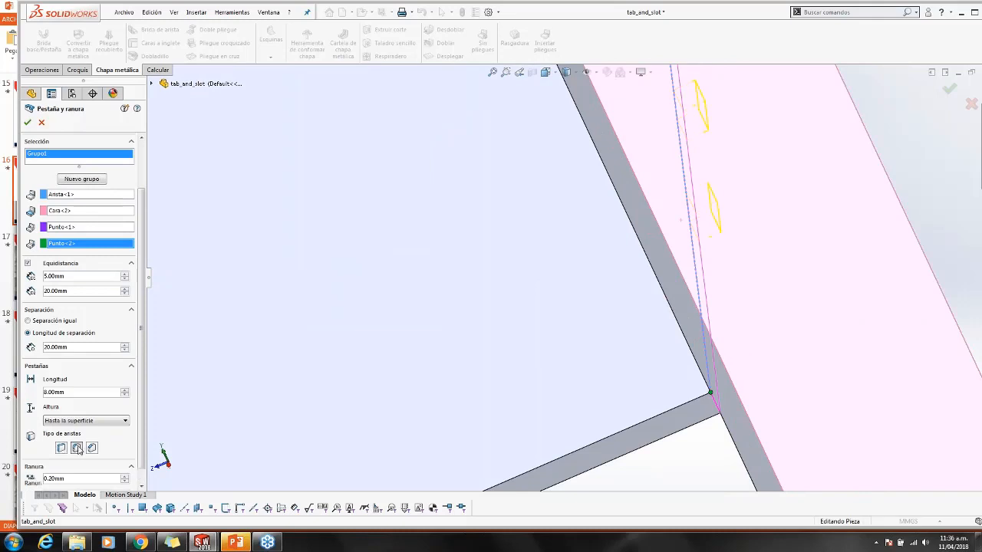
left_click(92, 449)
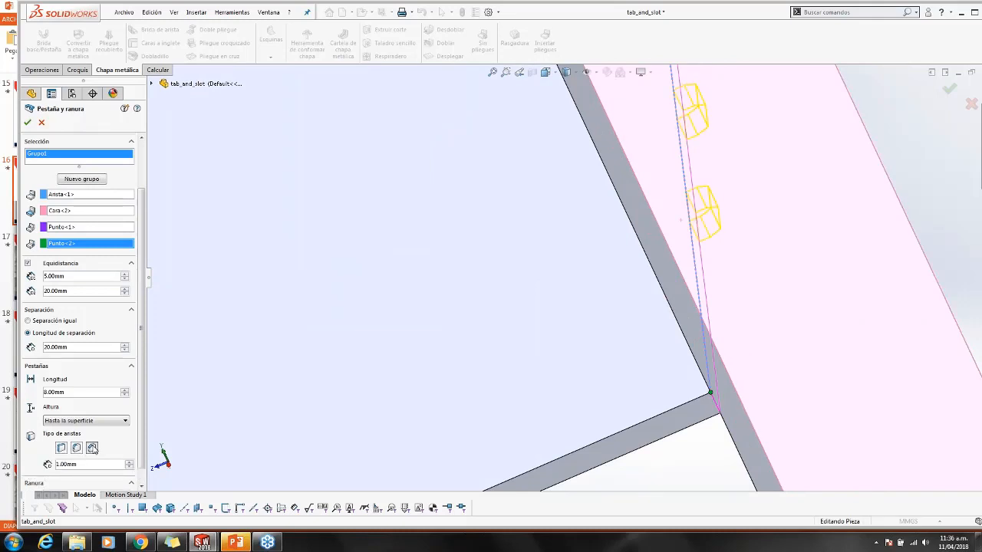
left_click(76, 447)
left_click(65, 464)
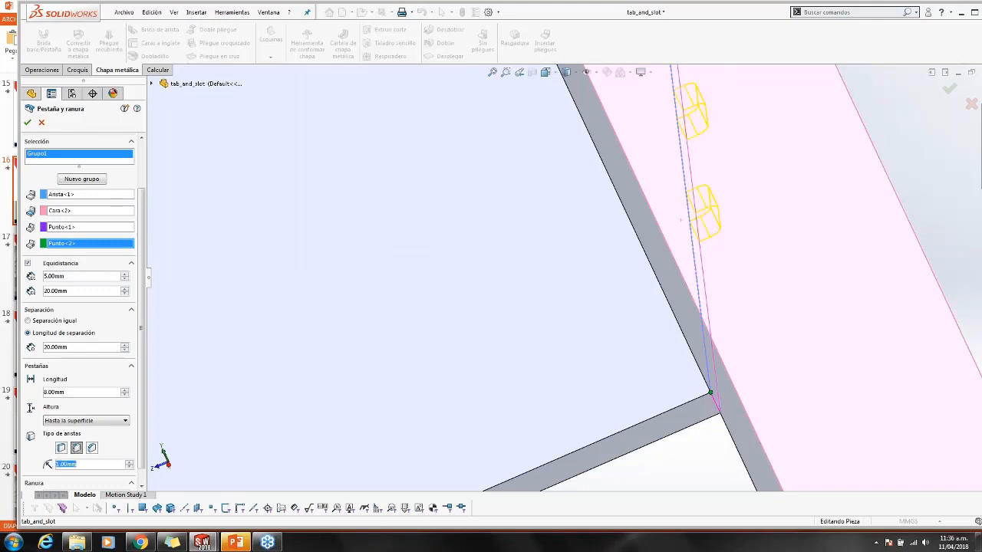
key("BackSpace")
type(".5")
key("Return")
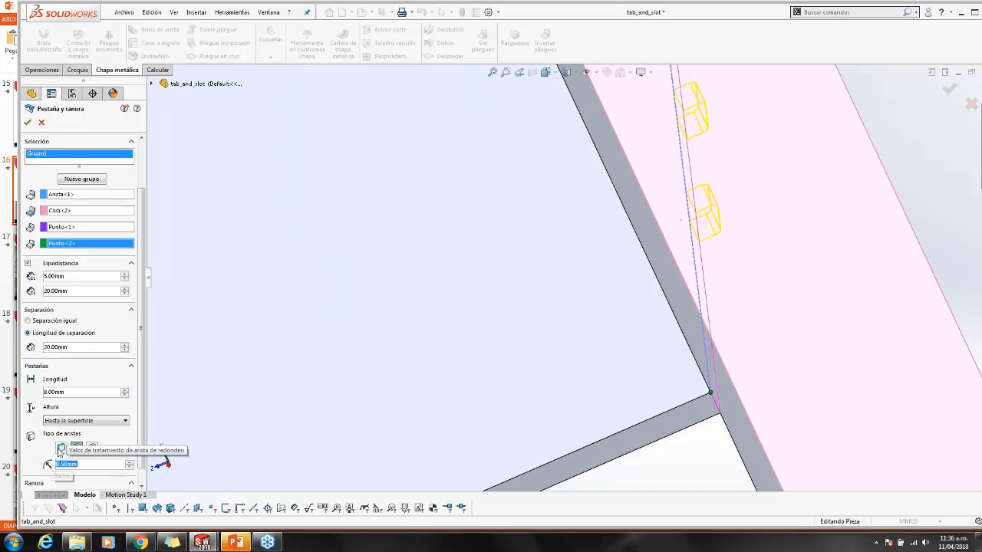
Review the slot clearance setting for the tabs and create the tab and slot feature
scroll(372, 386, "up", 5)
scroll(372, 386, "up", 3)
left_click_drag(142, 360, 142, 383)
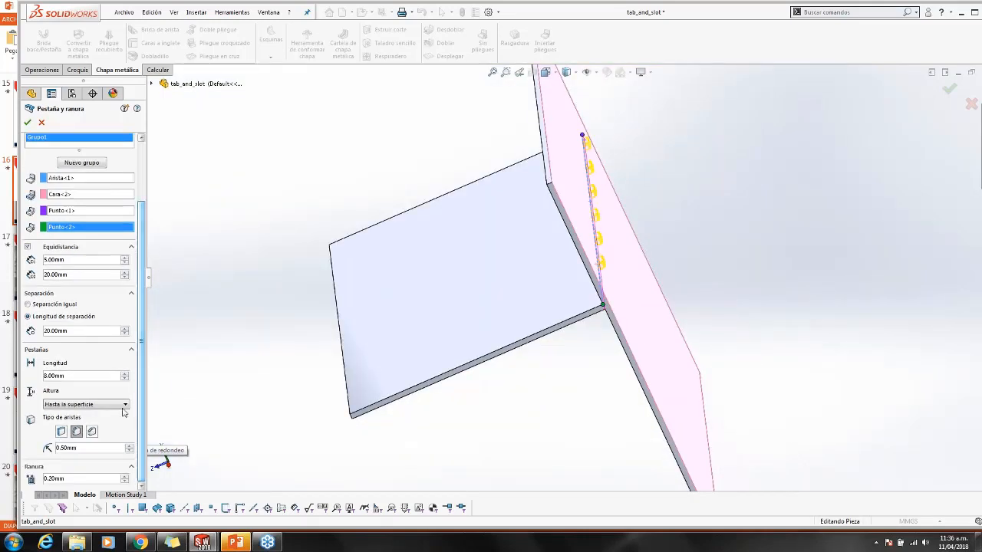
left_click(46, 481)
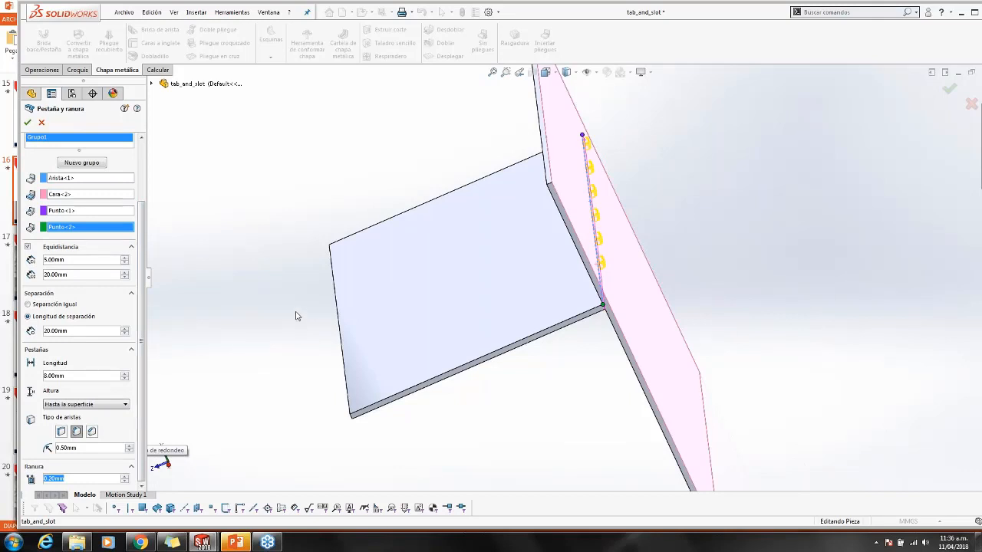
left_click_drag(251, 132, 409, 187)
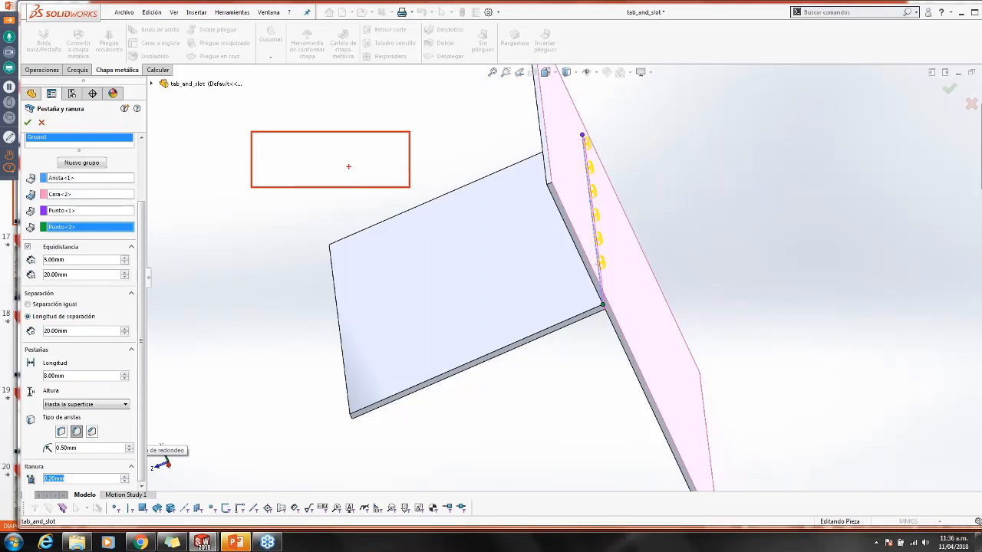
left_click_drag(258, 137, 402, 180)
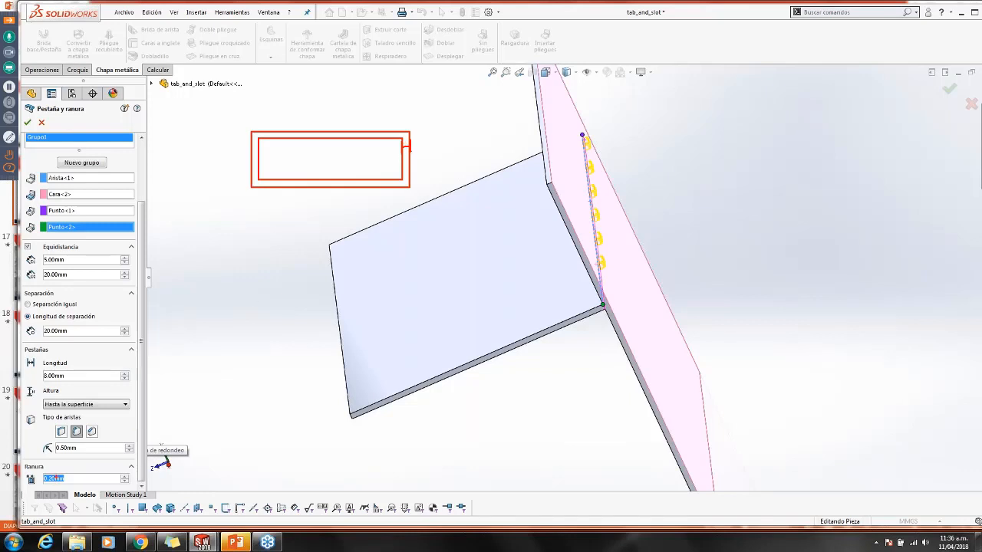
key("Escape")
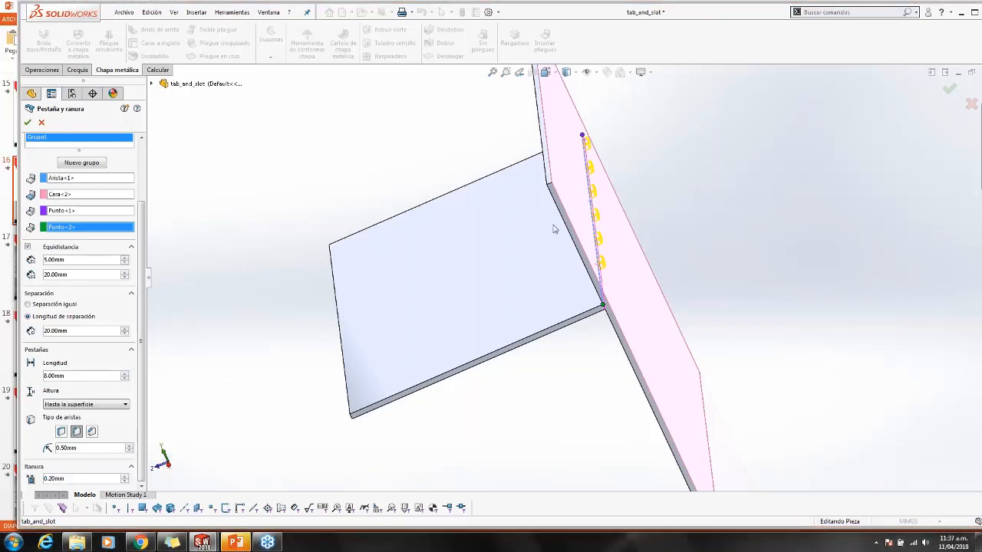
left_click(28, 124)
Hide the slotted plate and check the radius of a tab's rounded corner
middle_click_drag(460, 253, 462, 196)
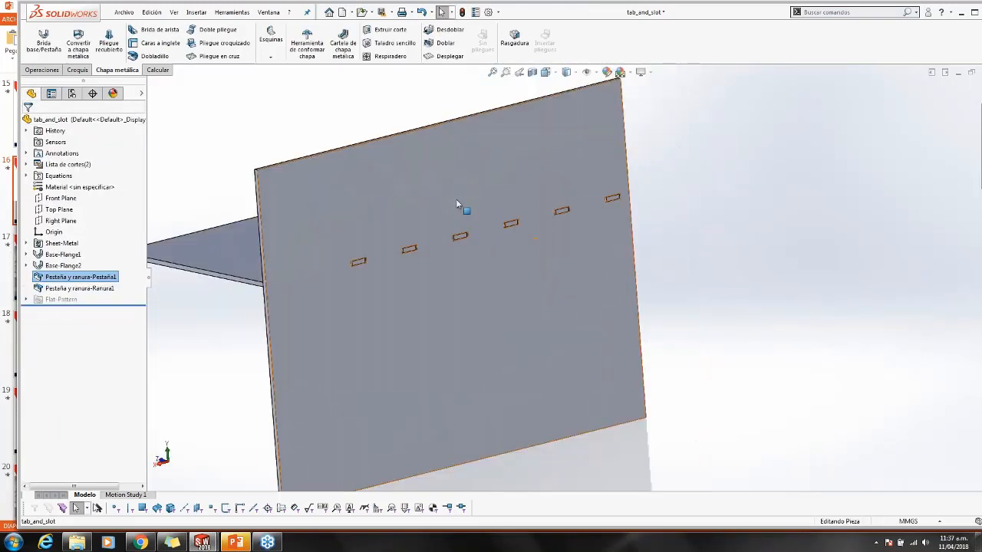
key("Tab")
scroll(352, 280, "down", 10)
middle_click(439, 249)
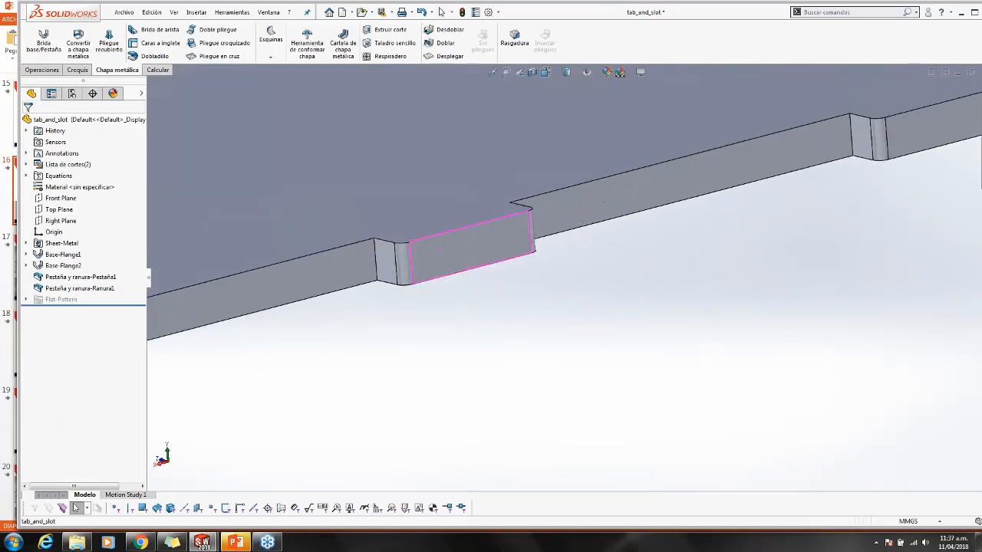
left_click(405, 260)
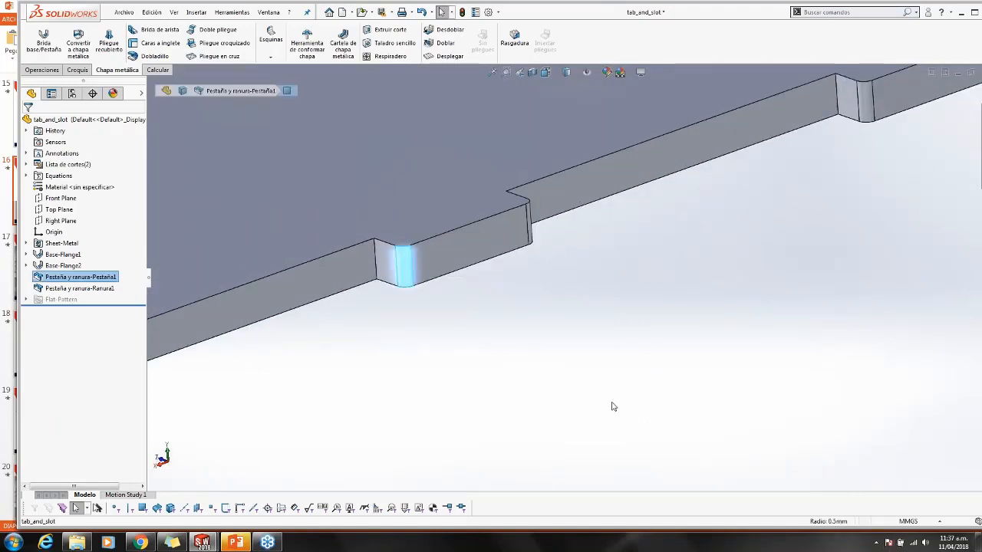
middle_click_drag(611, 406, 607, 368)
left_click(607, 369)
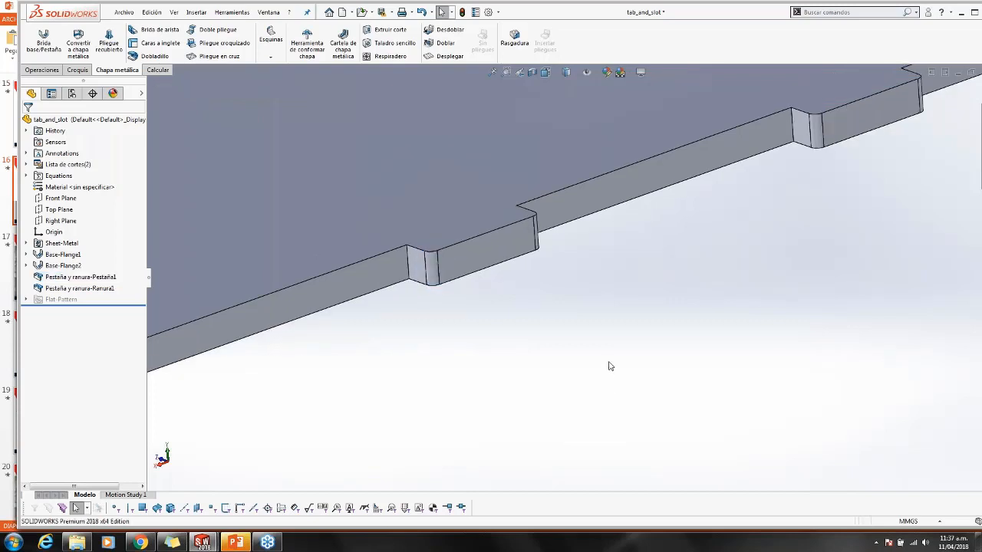
Show the slotted plate again and look closely at the tabs inside their slots
scroll(608, 362, "up", 6)
key("shift+Tab")
scroll(568, 265, "down", 4)
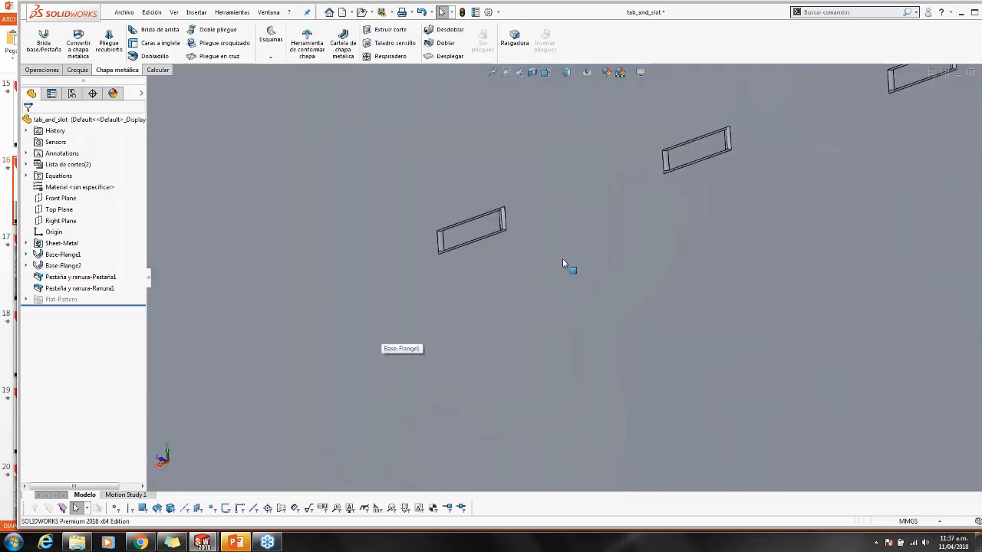
Measure the clearance between one slot's wall and the adjacent face of the tabbed plate
left_click(157, 70)
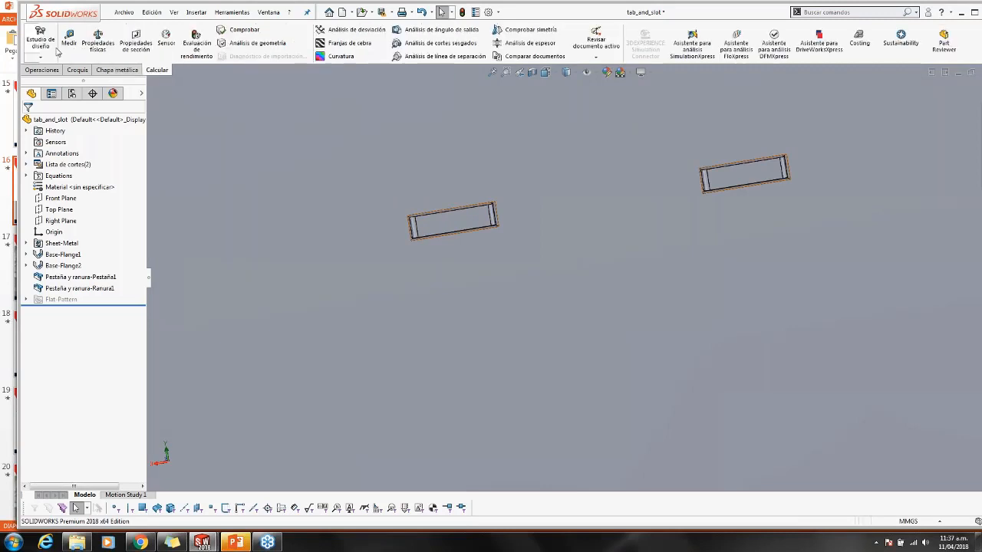
left_click(69, 38)
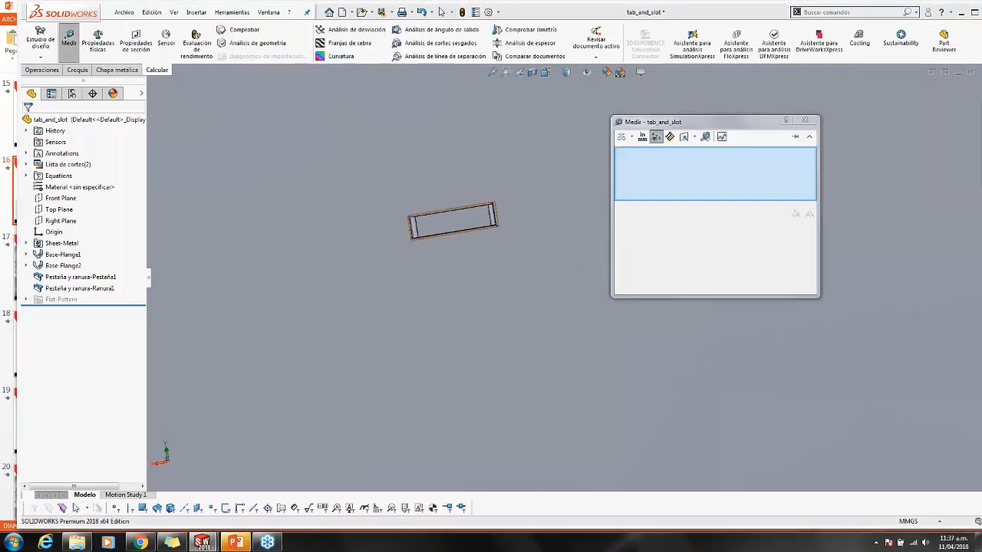
scroll(542, 224, "down", 8)
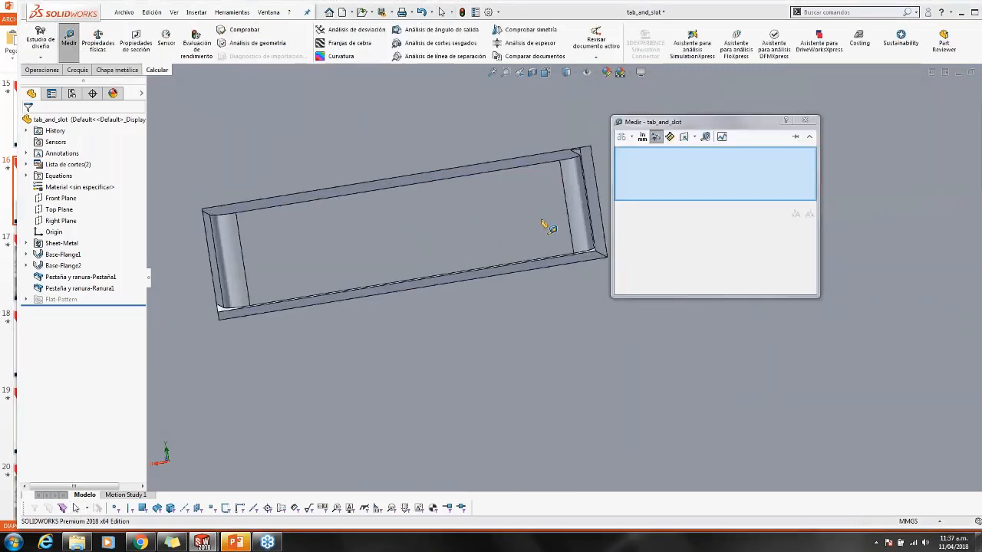
left_click(584, 259)
scroll(574, 272, "down", 3)
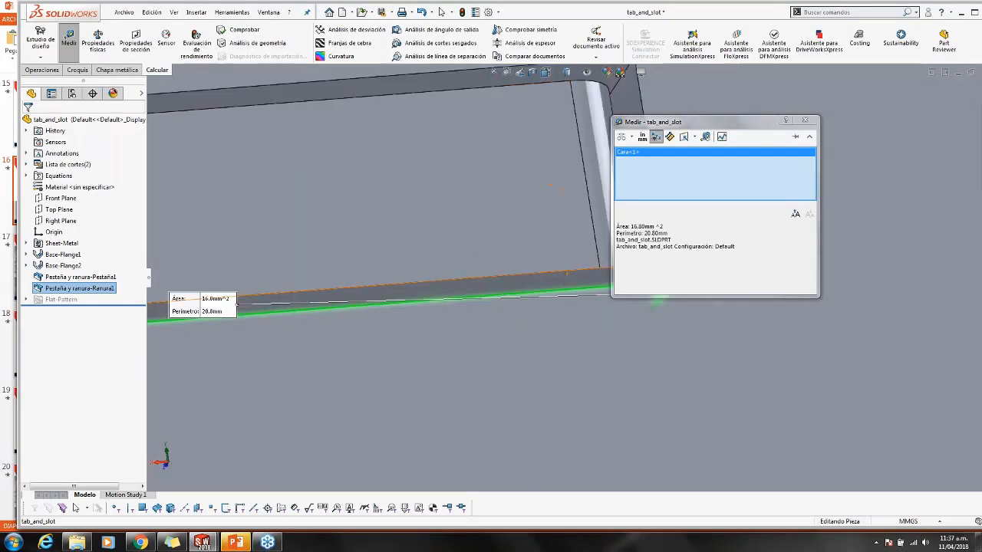
left_click(569, 274)
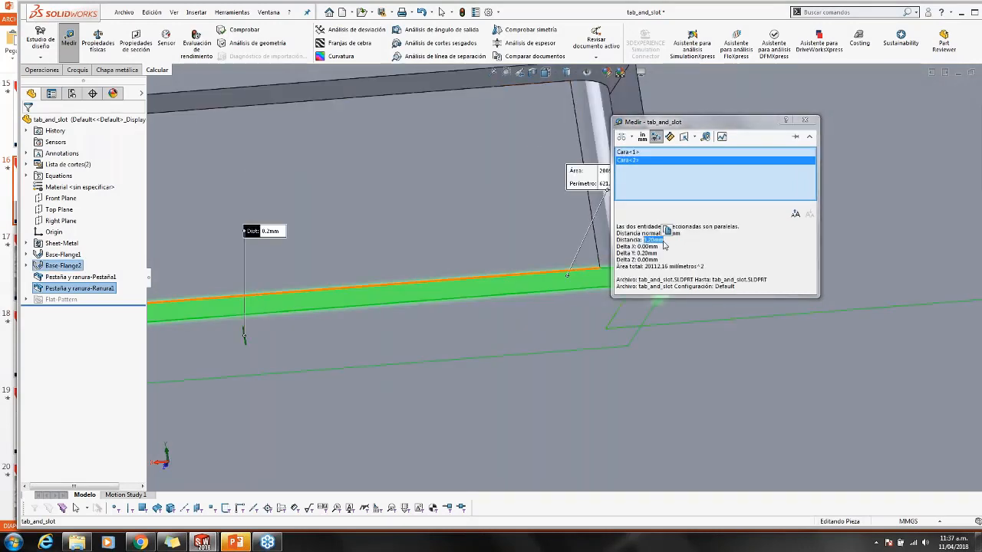
left_click(805, 120)
scroll(787, 174, "up", 5)
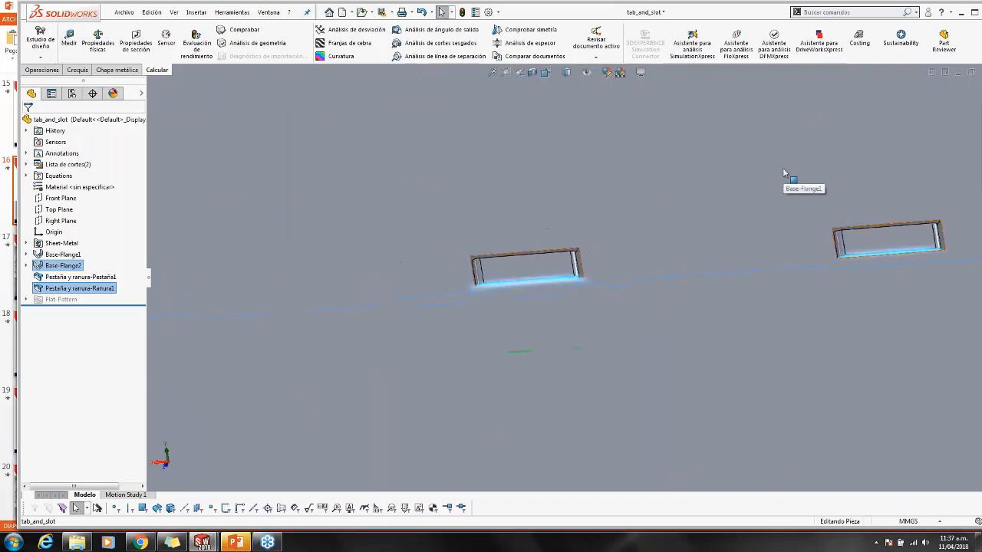
Open the part bracket.sldprt from the recent documents and look at its open corners
scroll(784, 173, "up", 8)
left_click(588, 150)
key("r")
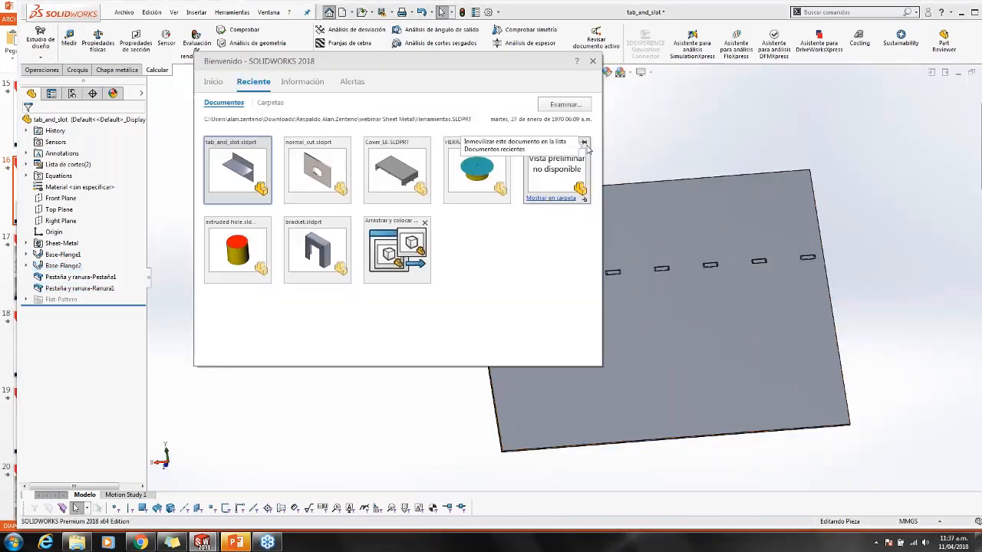
left_click(332, 231)
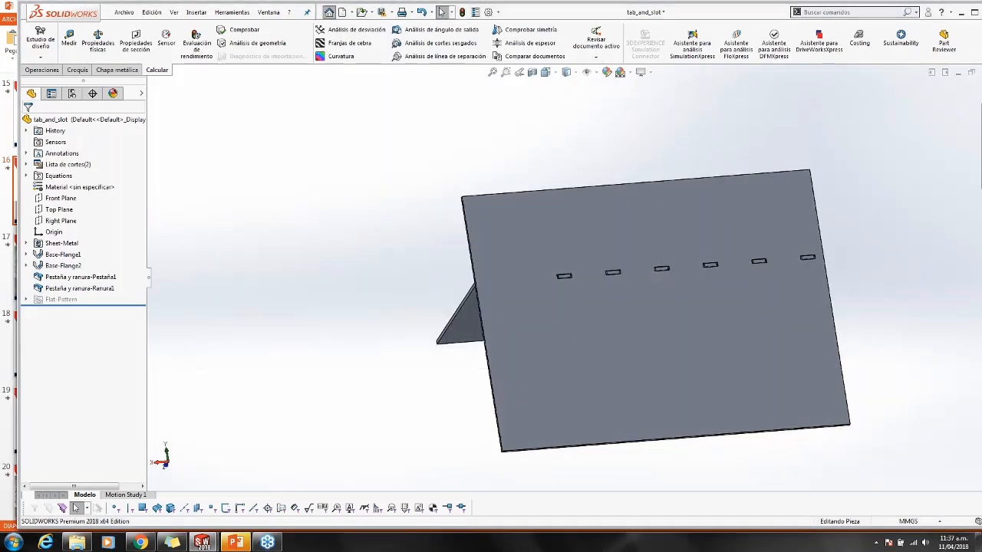
scroll(683, 207, "down", 4)
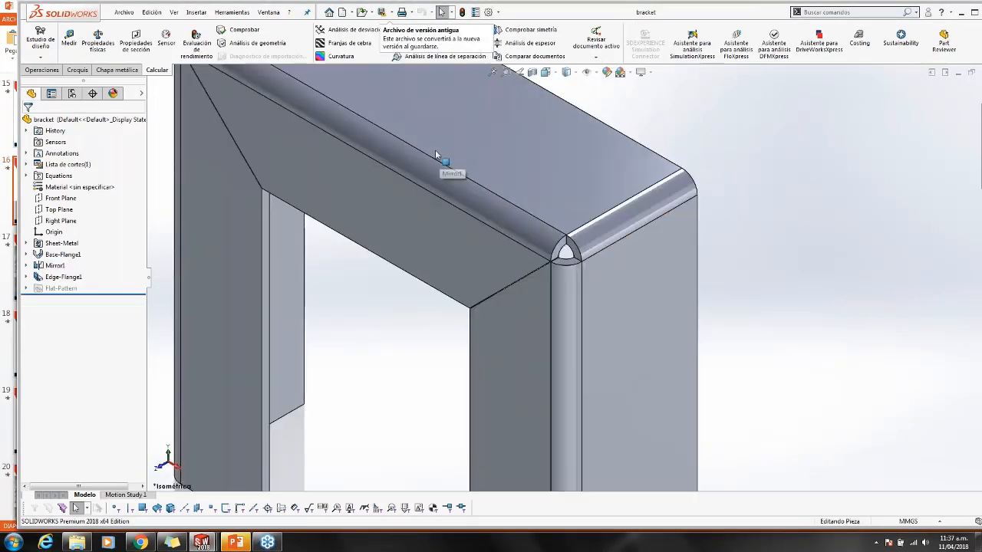
scroll(372, 226, "up", 4)
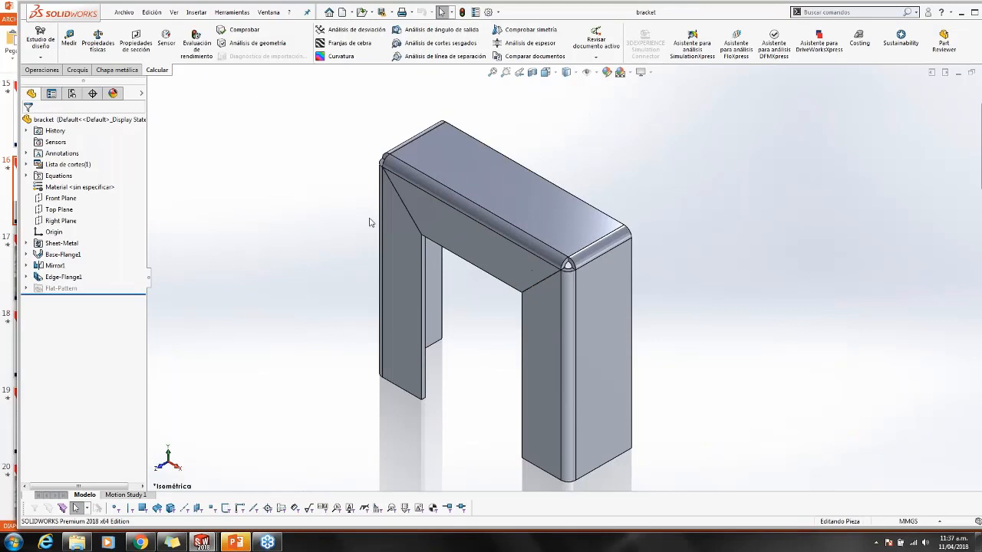
Start a corner relief on the bracket for three-bend corners and collect all its corners
left_click(117, 70)
left_click(268, 55)
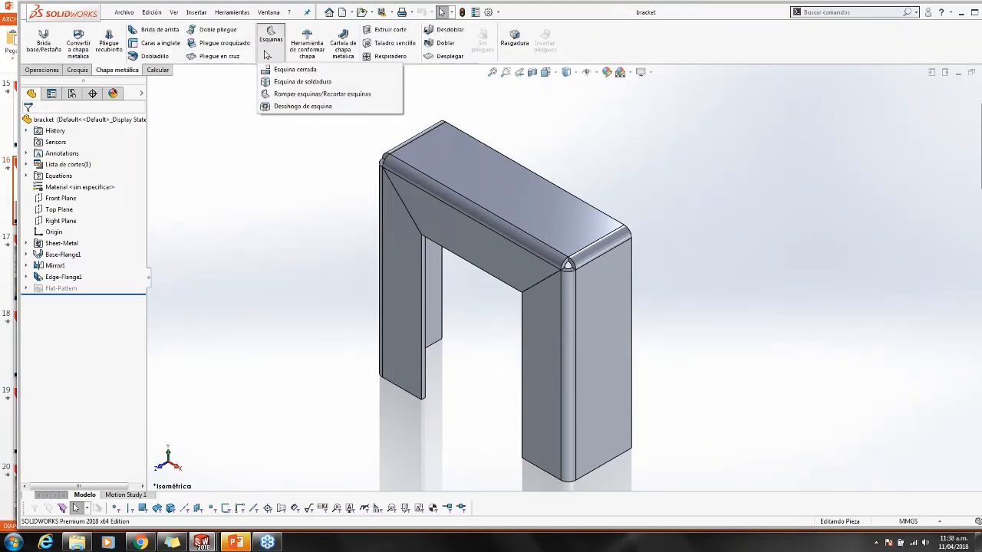
left_click(276, 107)
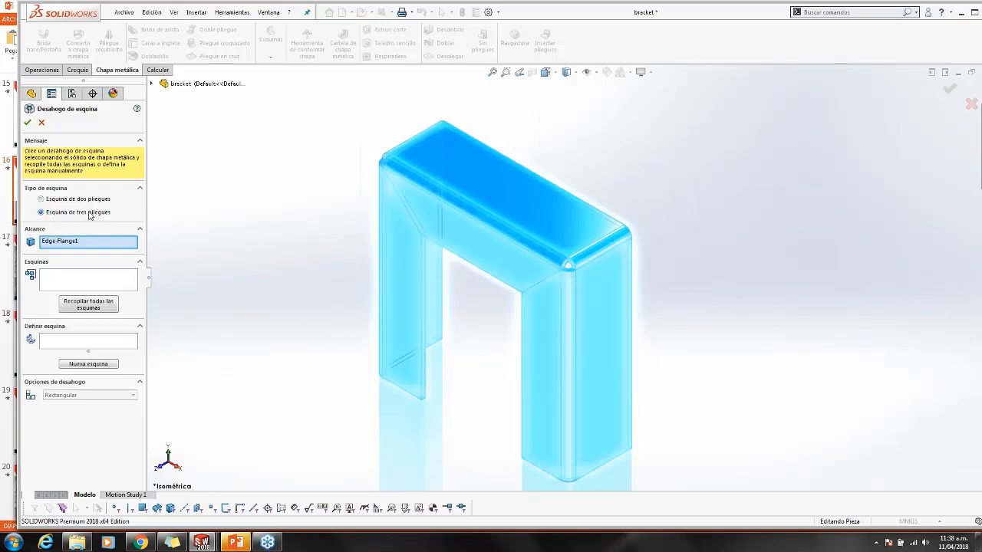
left_click(89, 304)
Set the relief type of both collected corners to Maleta and examine the preview at each corner
left_click(86, 412)
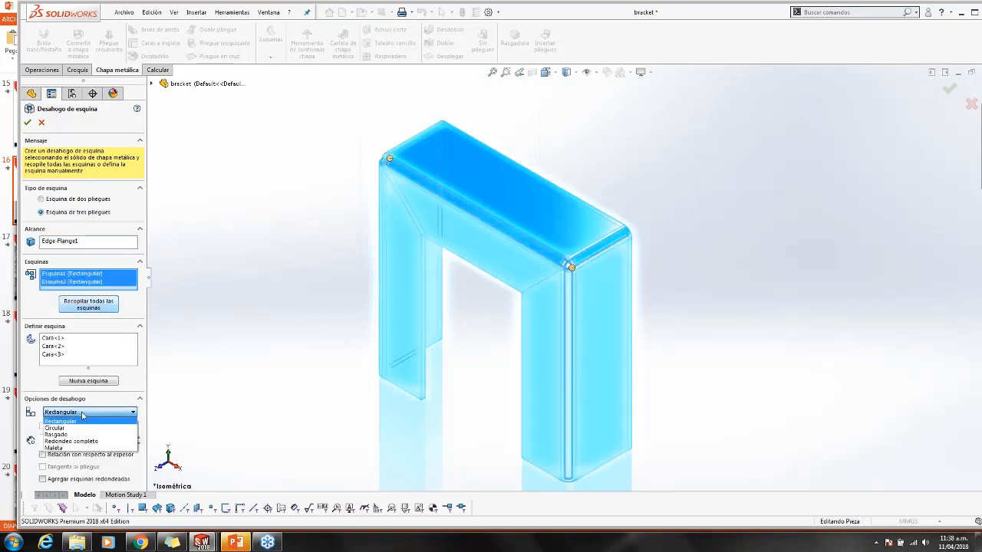
left_click(79, 448)
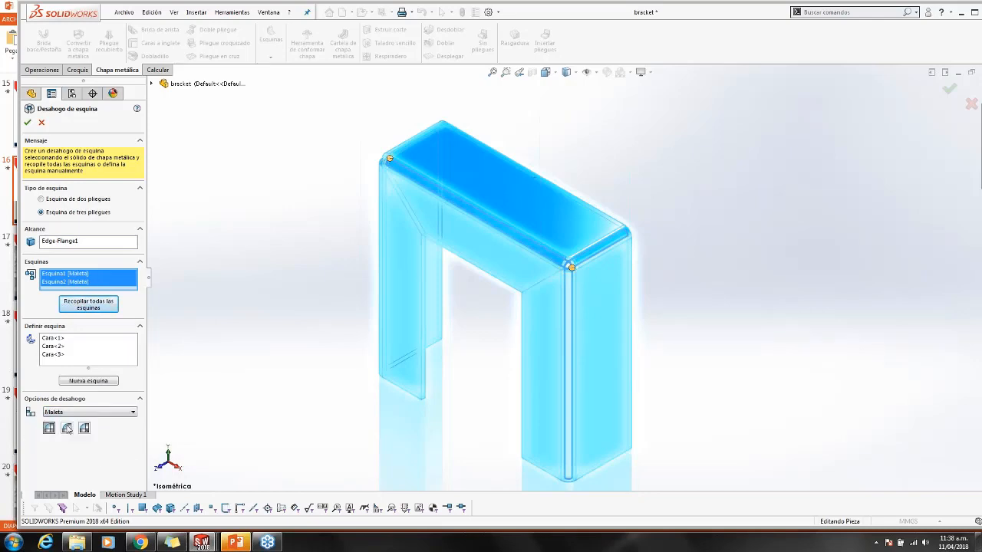
scroll(567, 261, "down", 5)
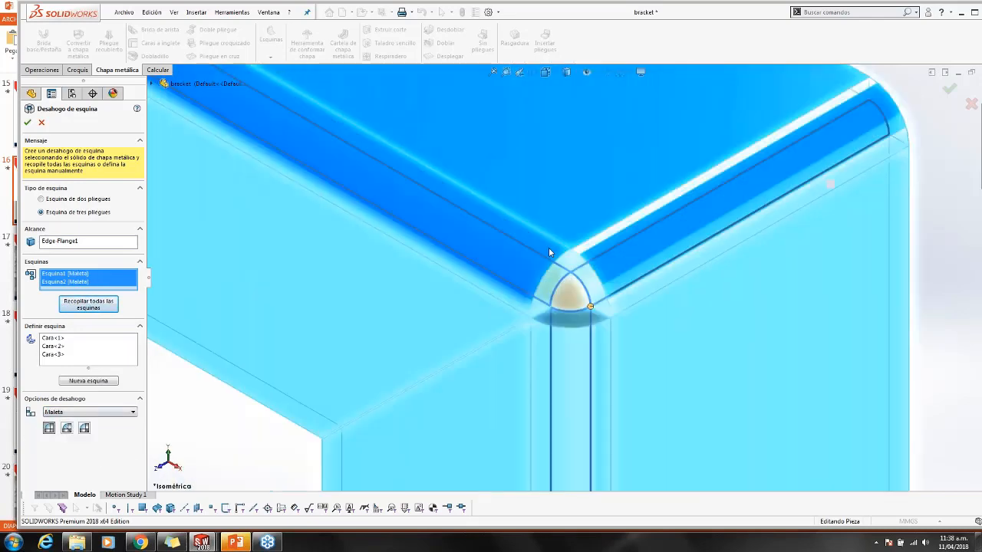
scroll(548, 247, "up", 5)
scroll(374, 127, "down", 2)
scroll(371, 164, "down", 5)
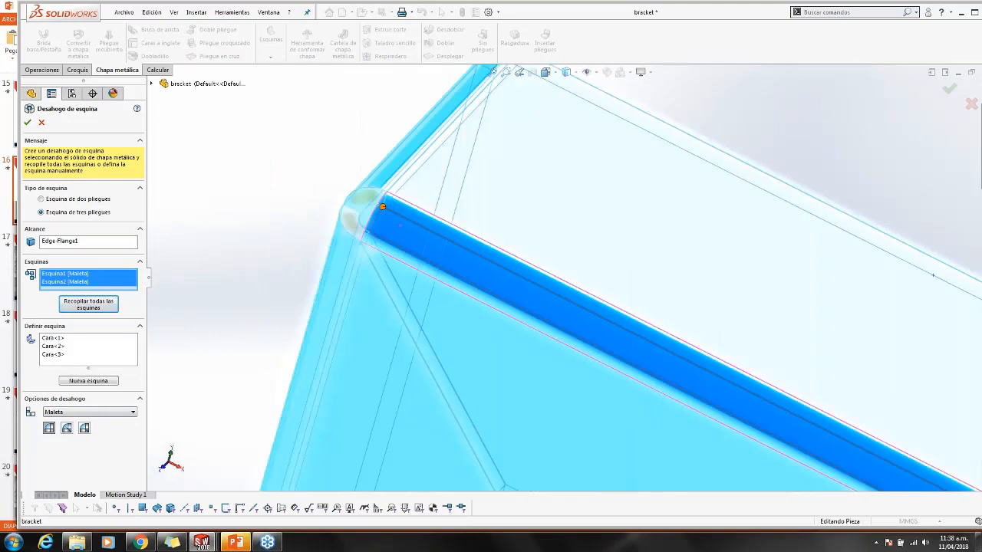
Preview the second Maleta variant, return to the first one and create the corner relief, inspecting both closed corners
left_click(72, 431)
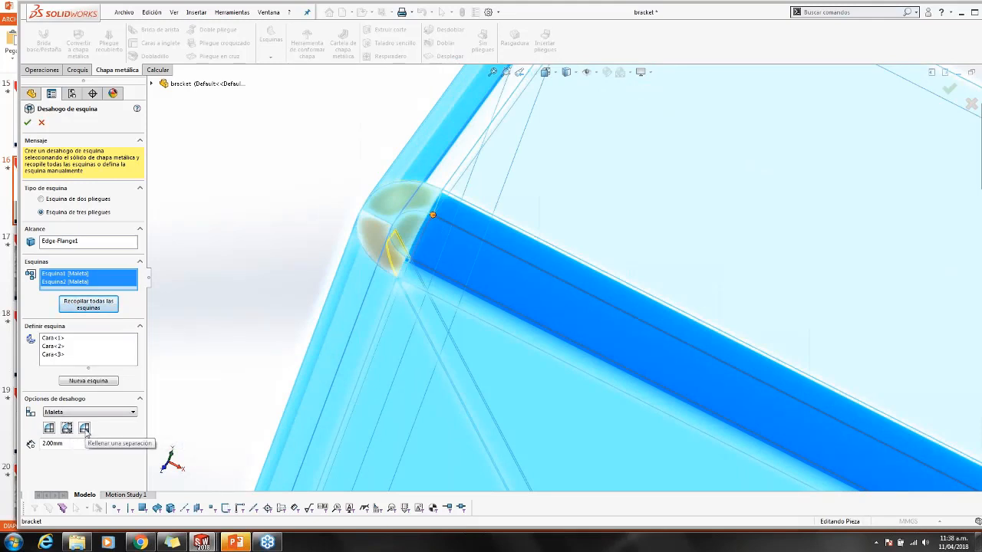
left_click(47, 430)
left_click(28, 122)
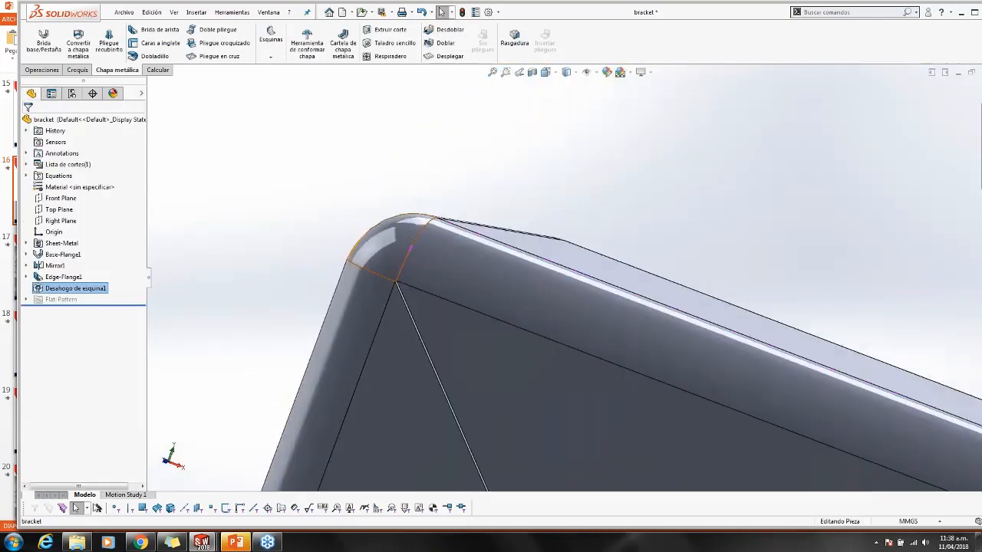
scroll(667, 329, "up", 4)
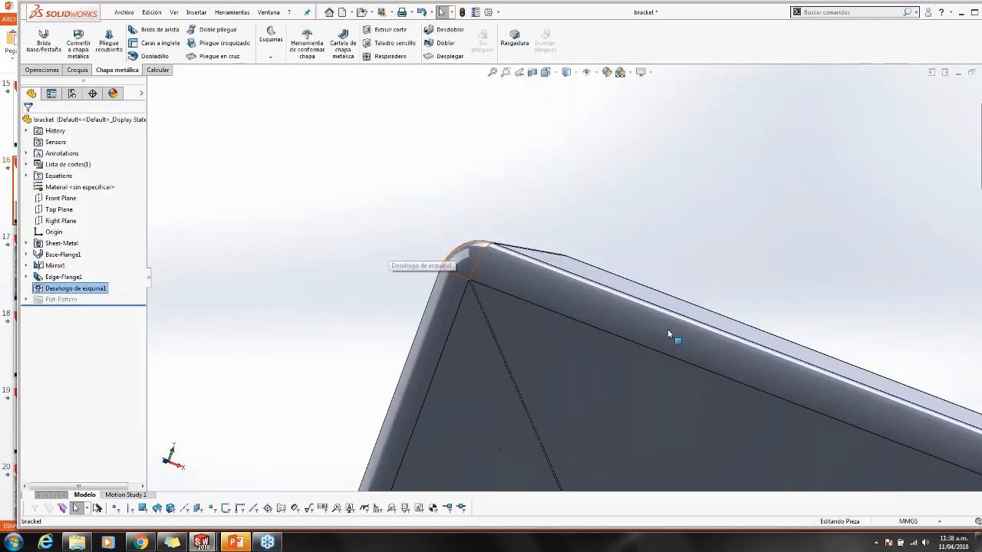
scroll(657, 354, "down", 5)
scroll(619, 312, "up", 2)
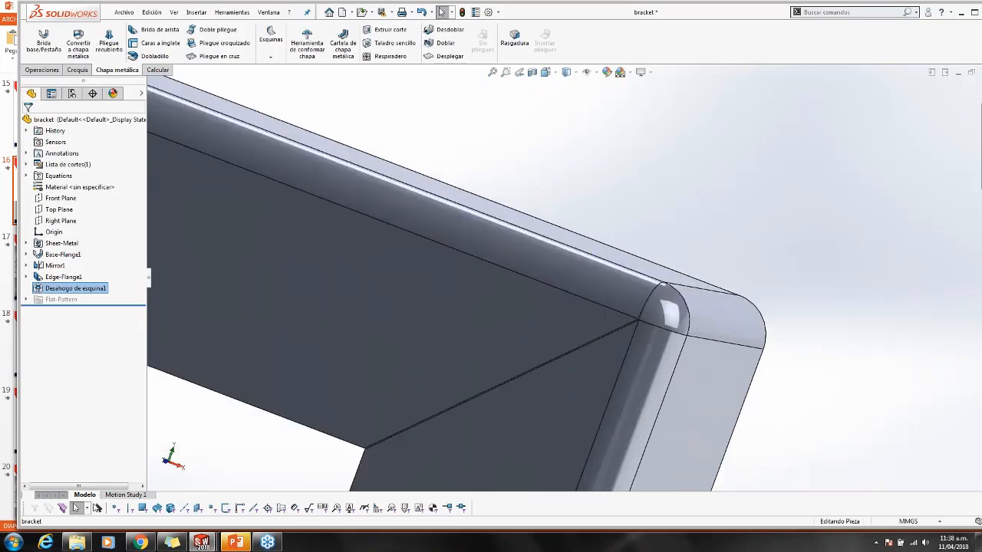
scroll(605, 242, "up", 5)
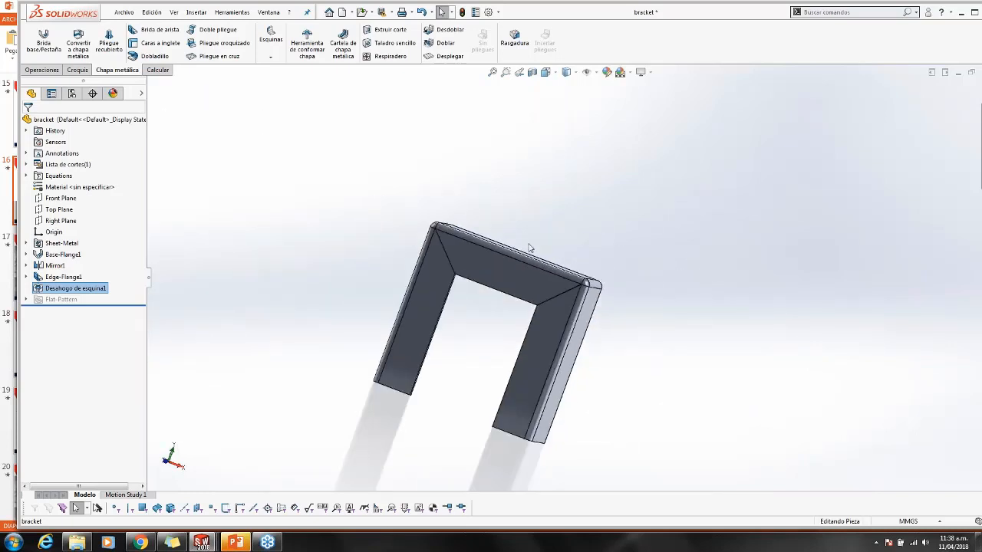
Switch to the PowerPoint presentation WEBINAR SM 2017, select Agenda slide 17 and start the slide show from it
mouse_move(243, 543)
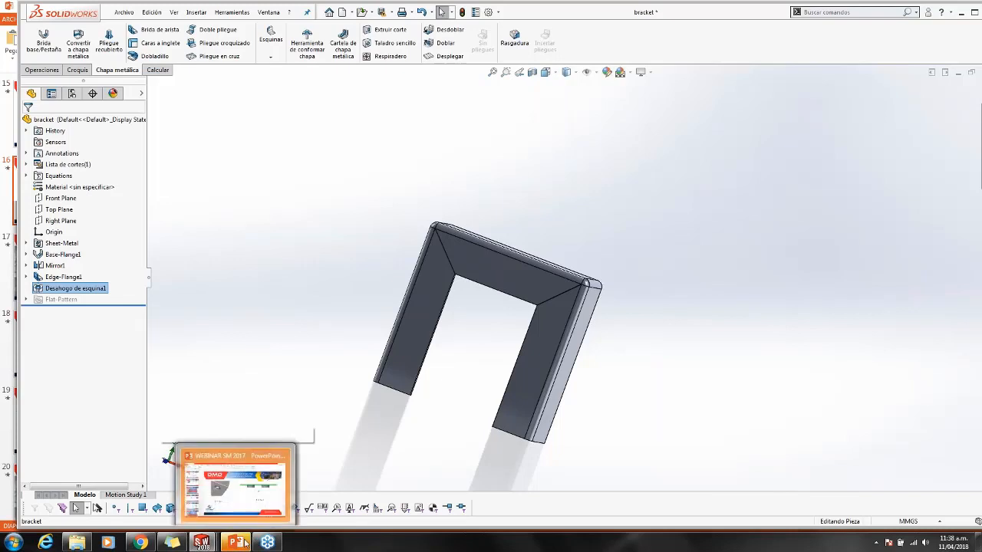
left_click(226, 481)
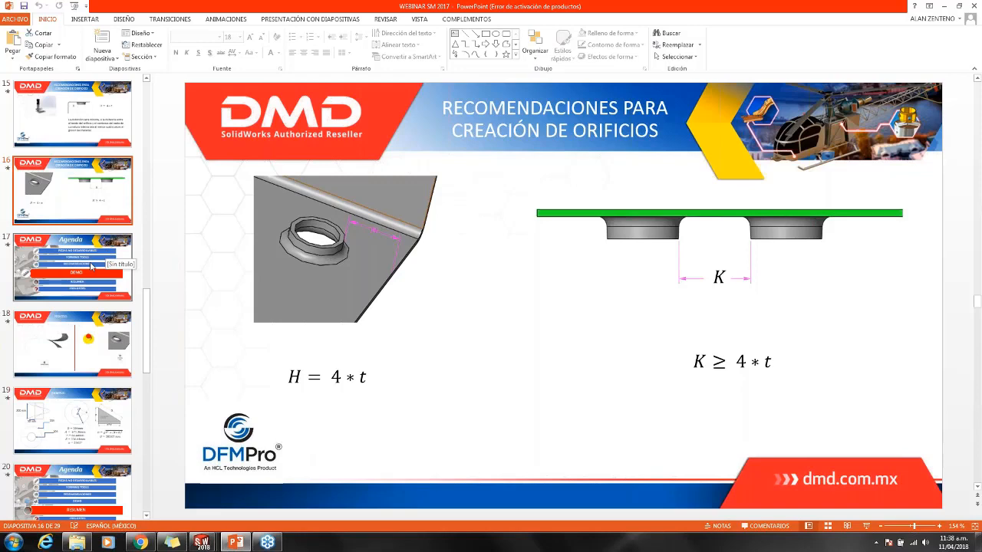
left_click(90, 266)
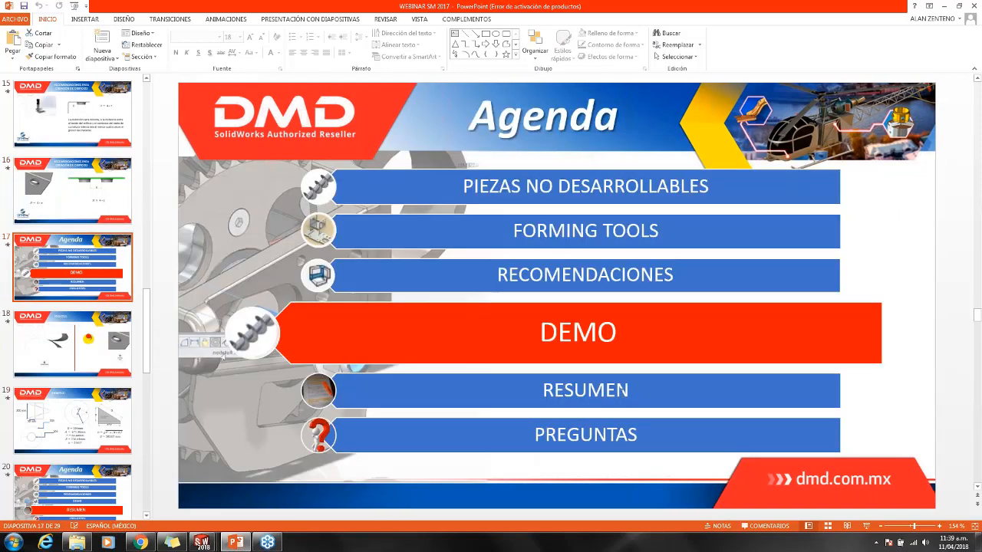
left_click(867, 527)
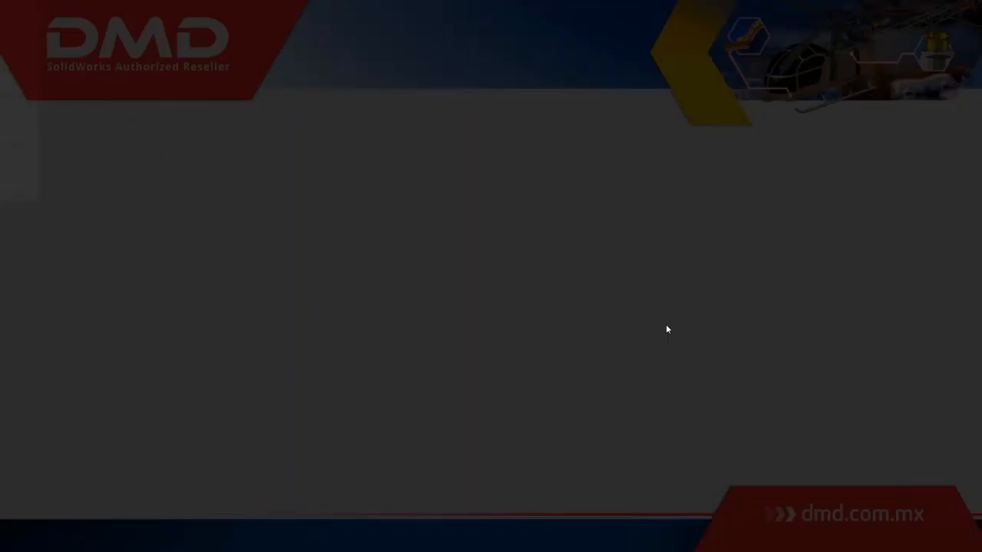